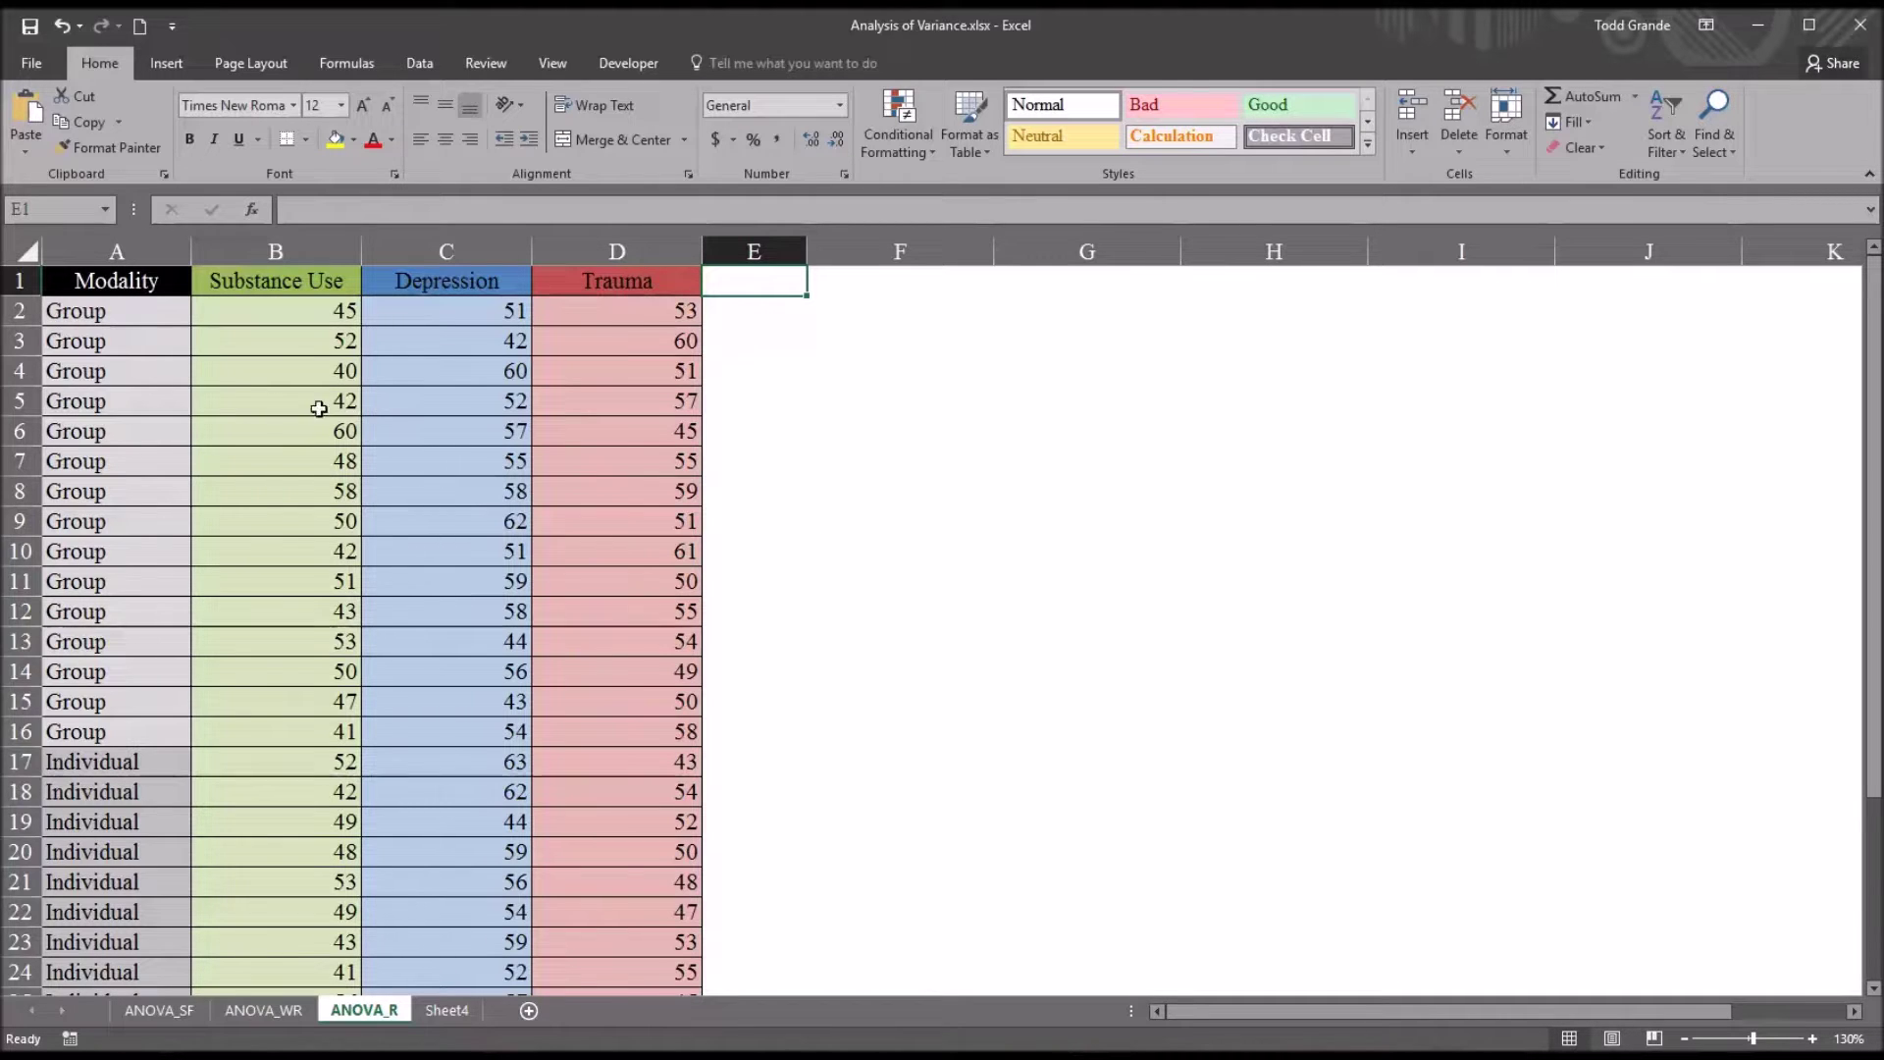
- Look over the Group labels and the Substance Use, Depression and Trauma score columns
{"action": "left_click_drag", "start_coordinate": [115, 314], "coordinate": [119, 962]}
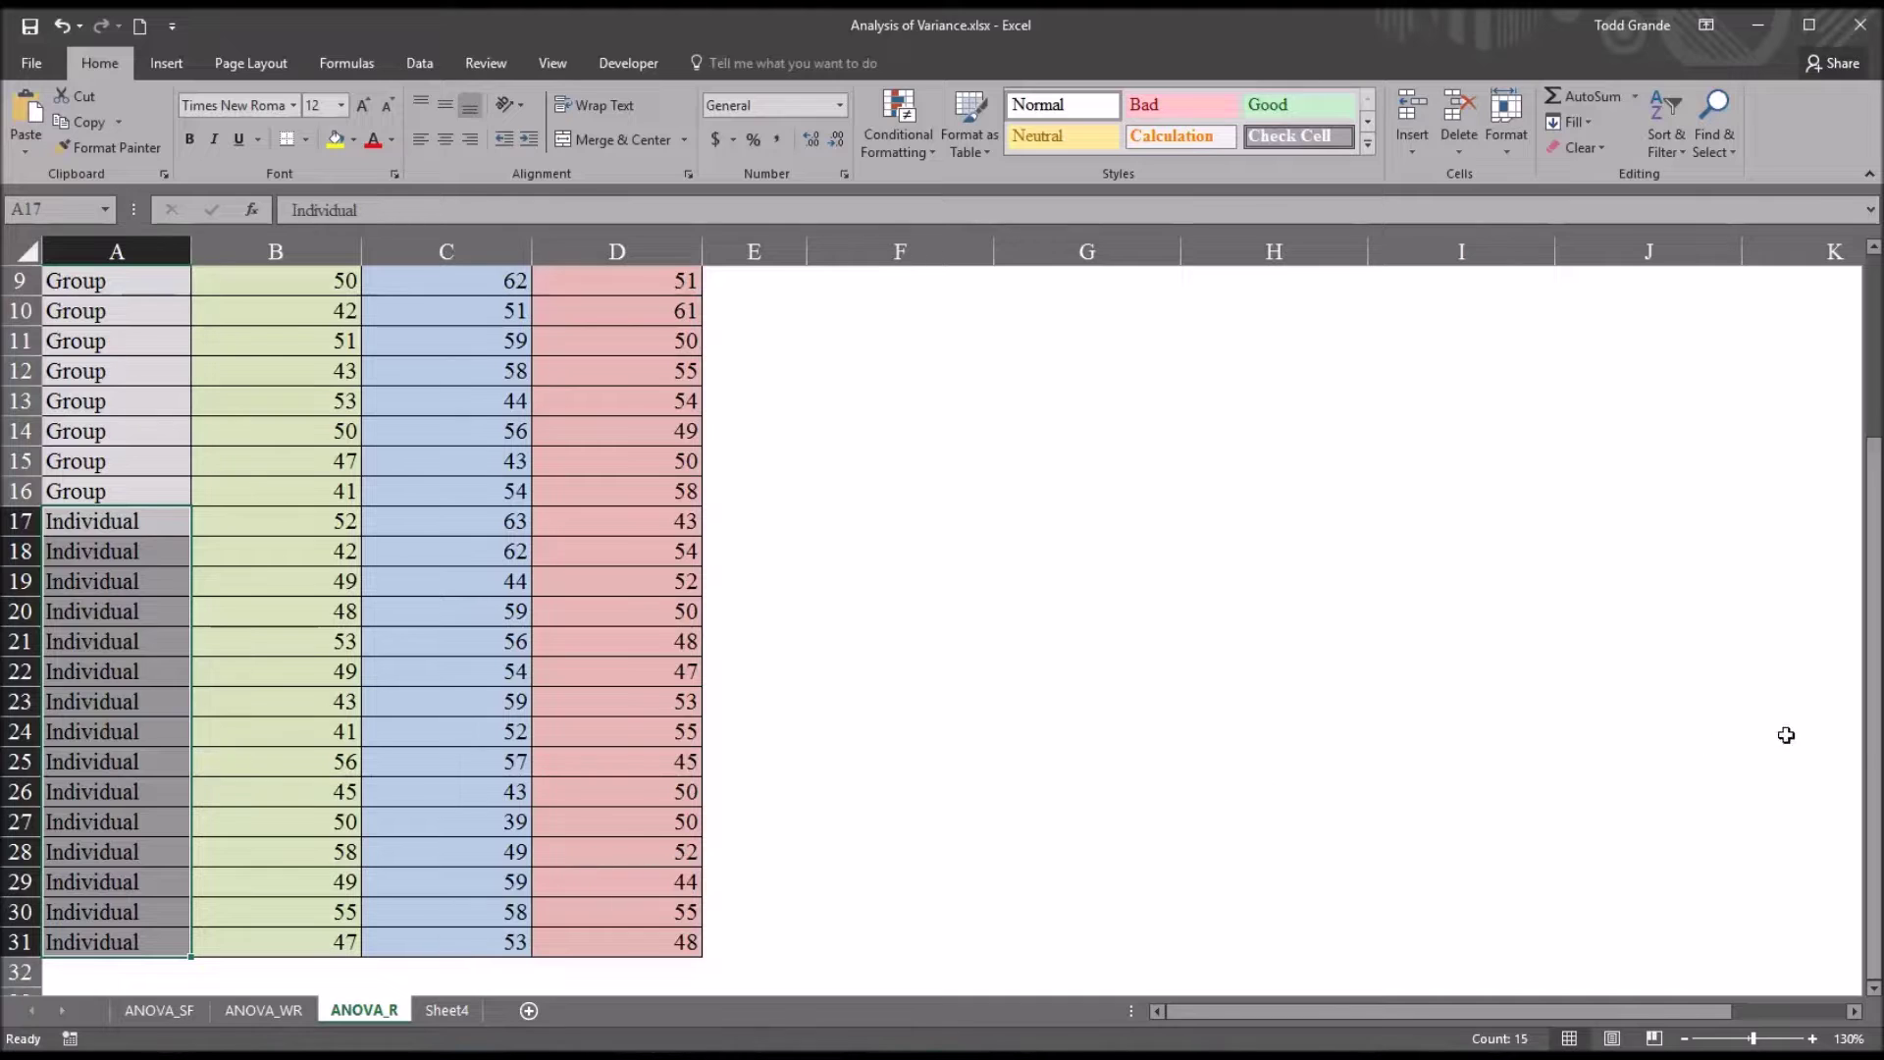
{"action": "left_click_drag", "start_coordinate": [1878, 774], "coordinate": [1876, 746]}
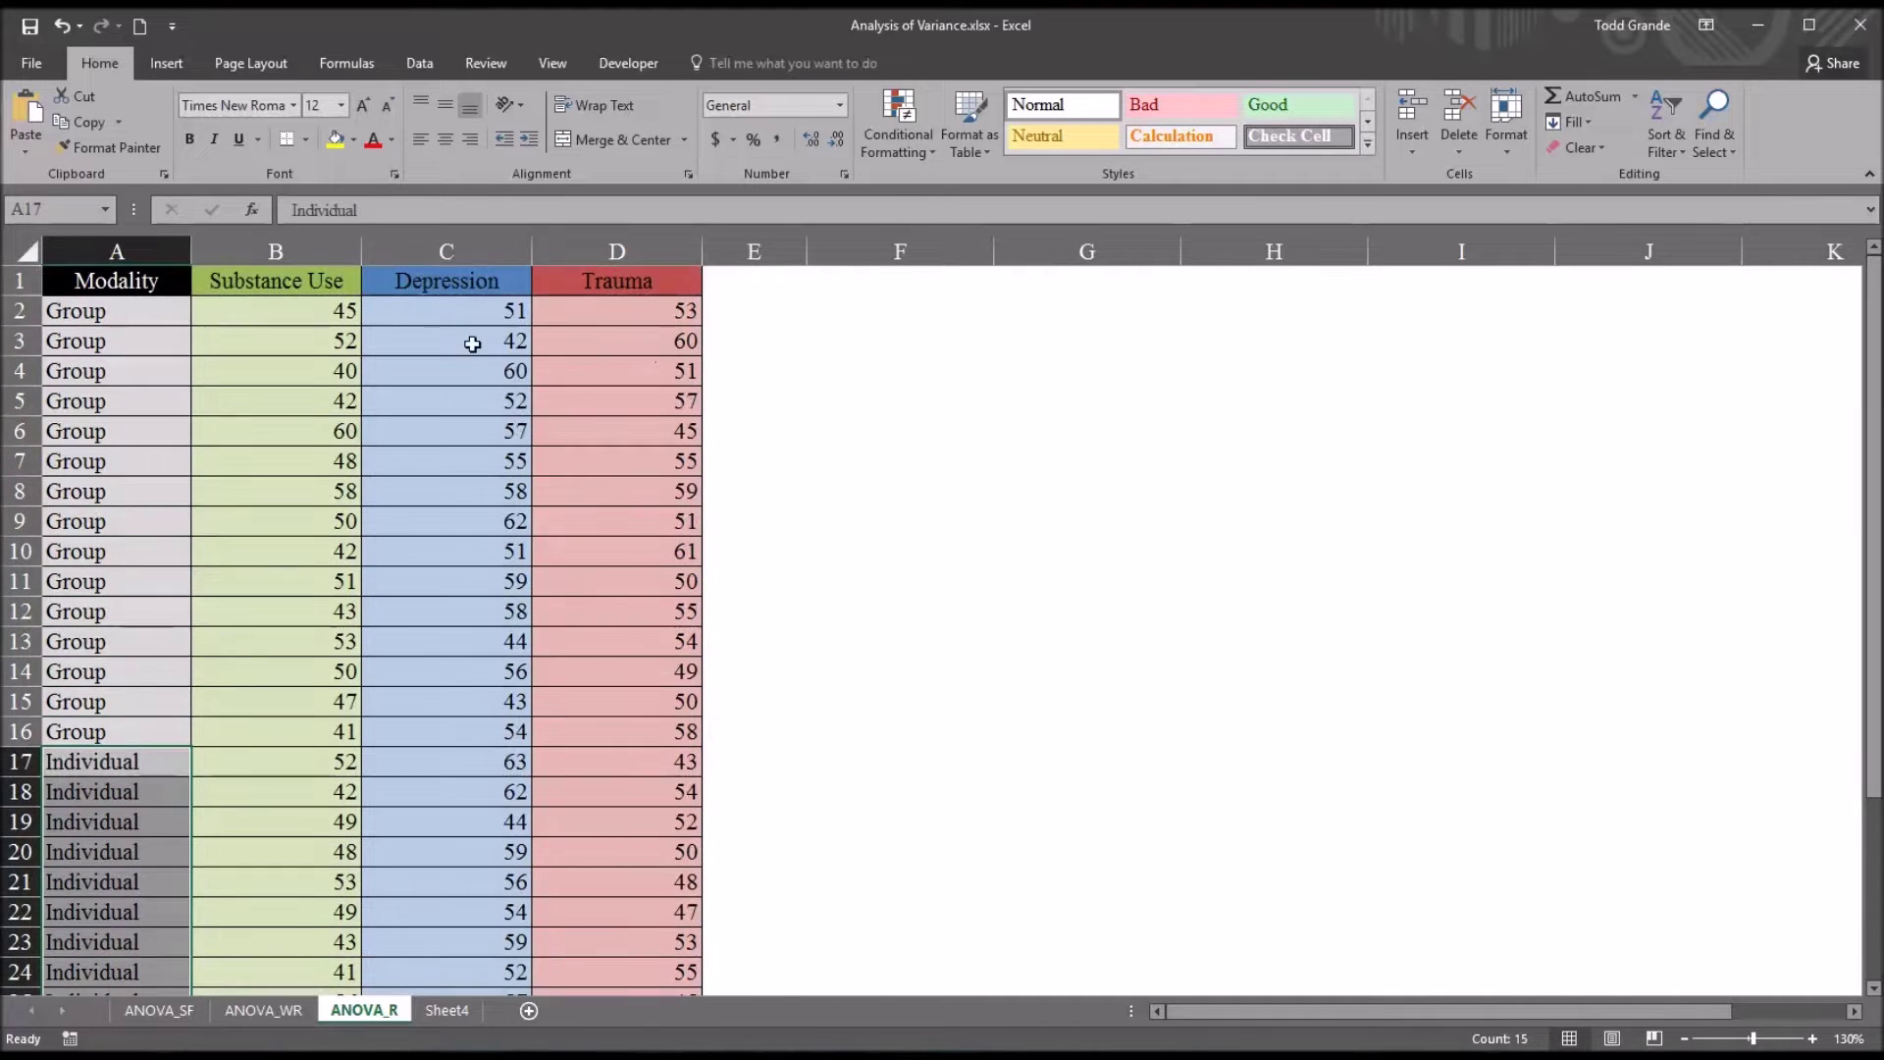
{"action": "left_click", "coordinate": [319, 282]}
{"action": "left_click", "coordinate": [452, 283]}
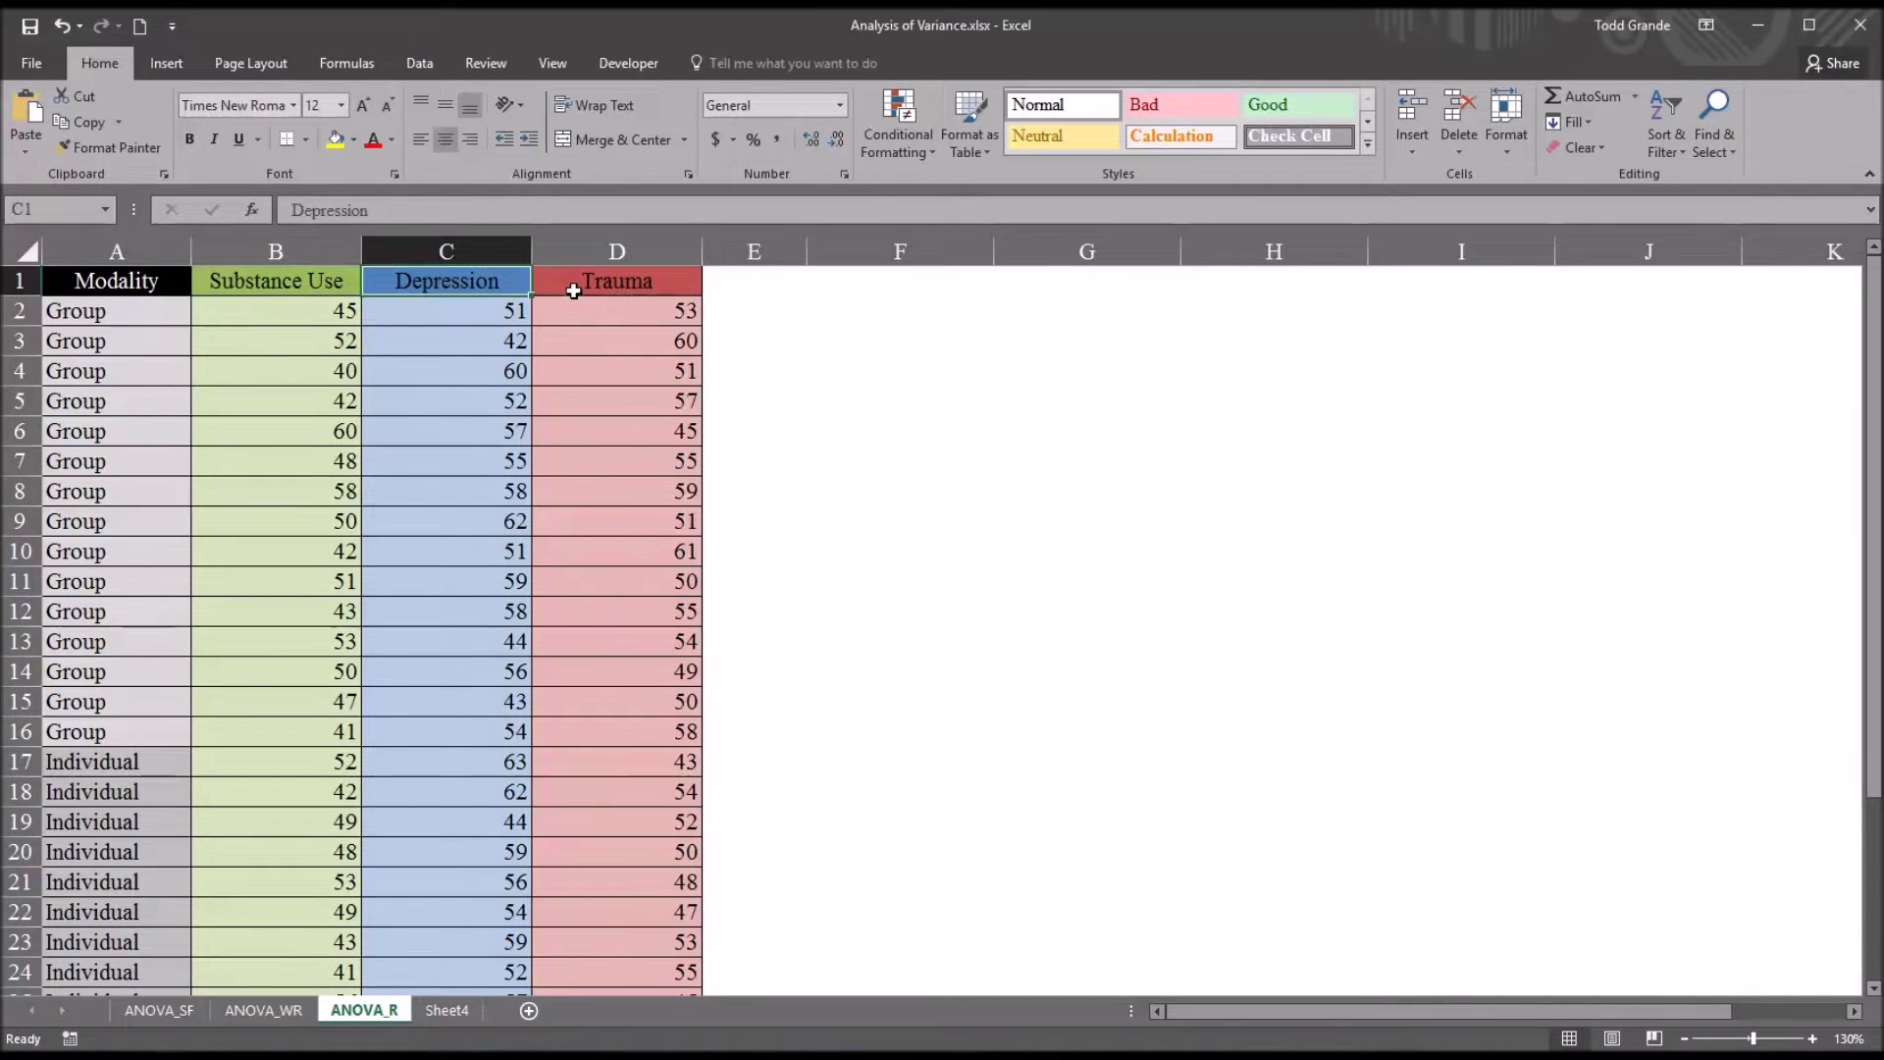
{"action": "left_click", "coordinate": [574, 292]}
{"action": "left_click", "coordinate": [289, 286]}
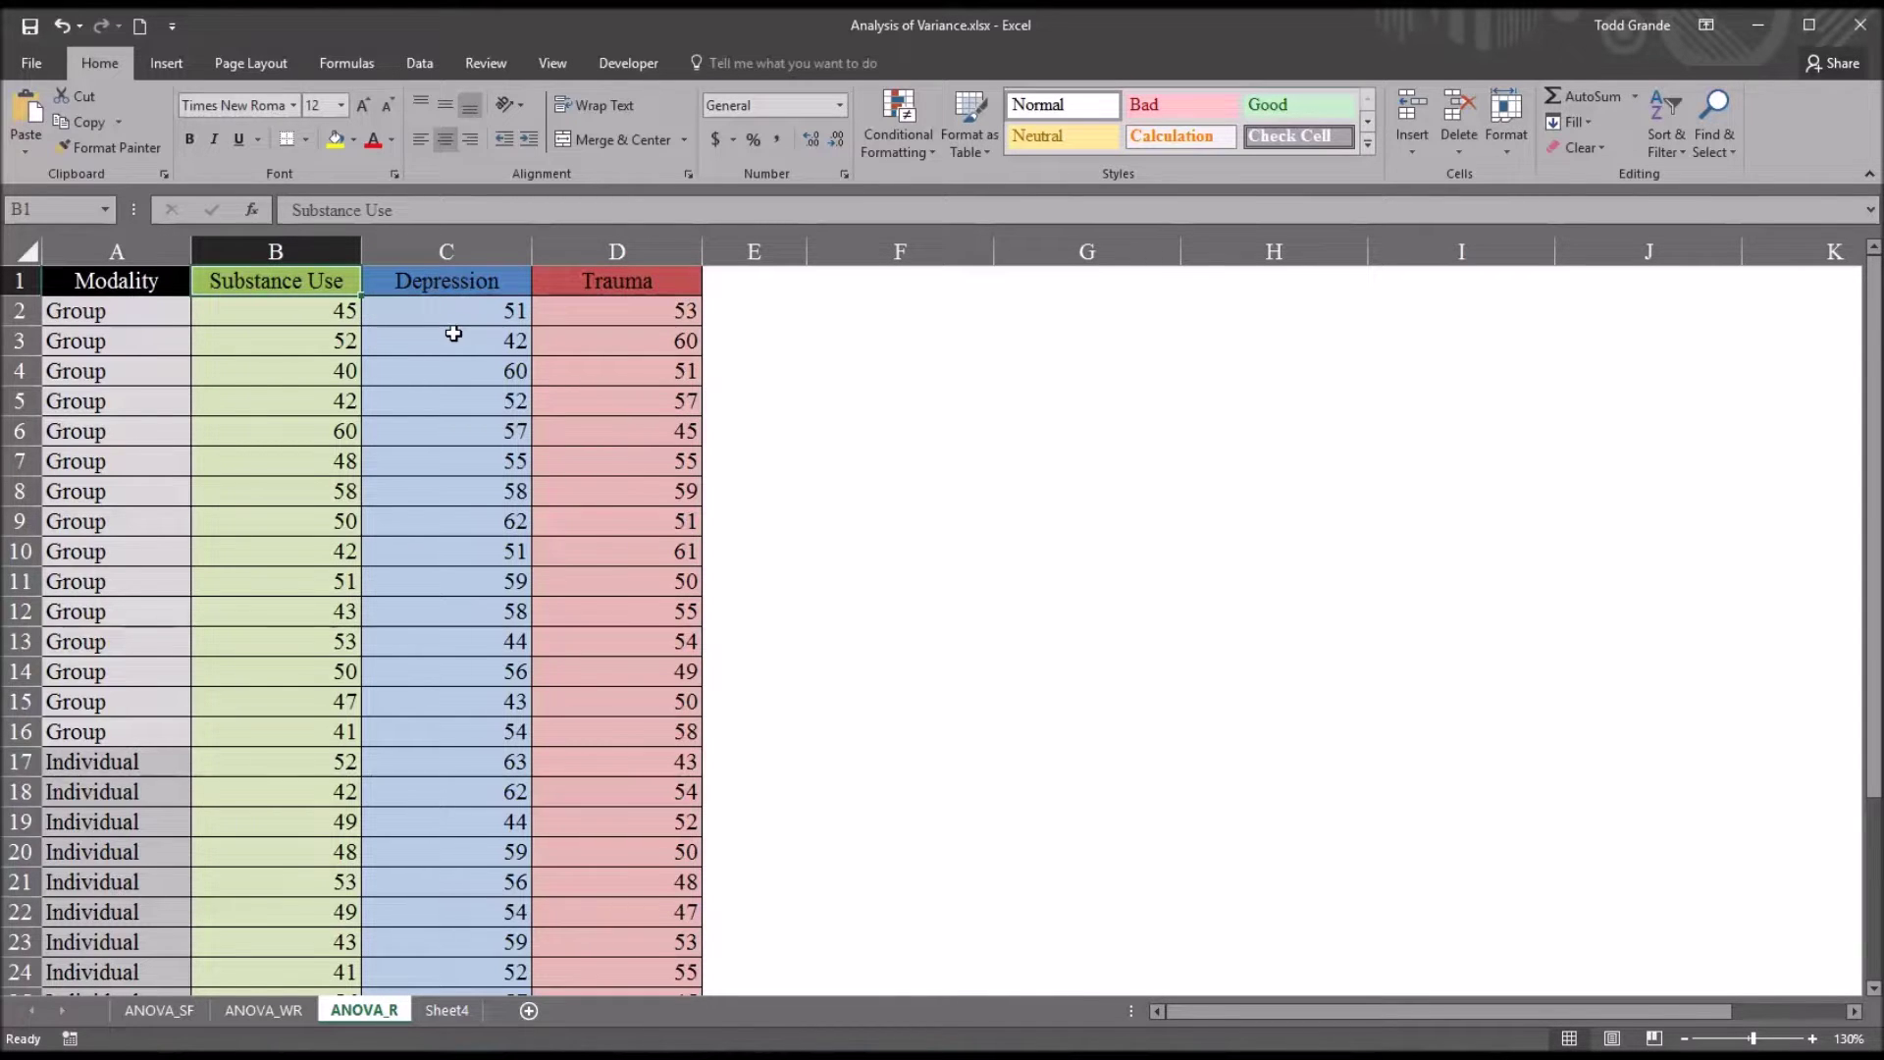
{"action": "left_click_drag", "start_coordinate": [274, 315], "coordinate": [589, 942]}
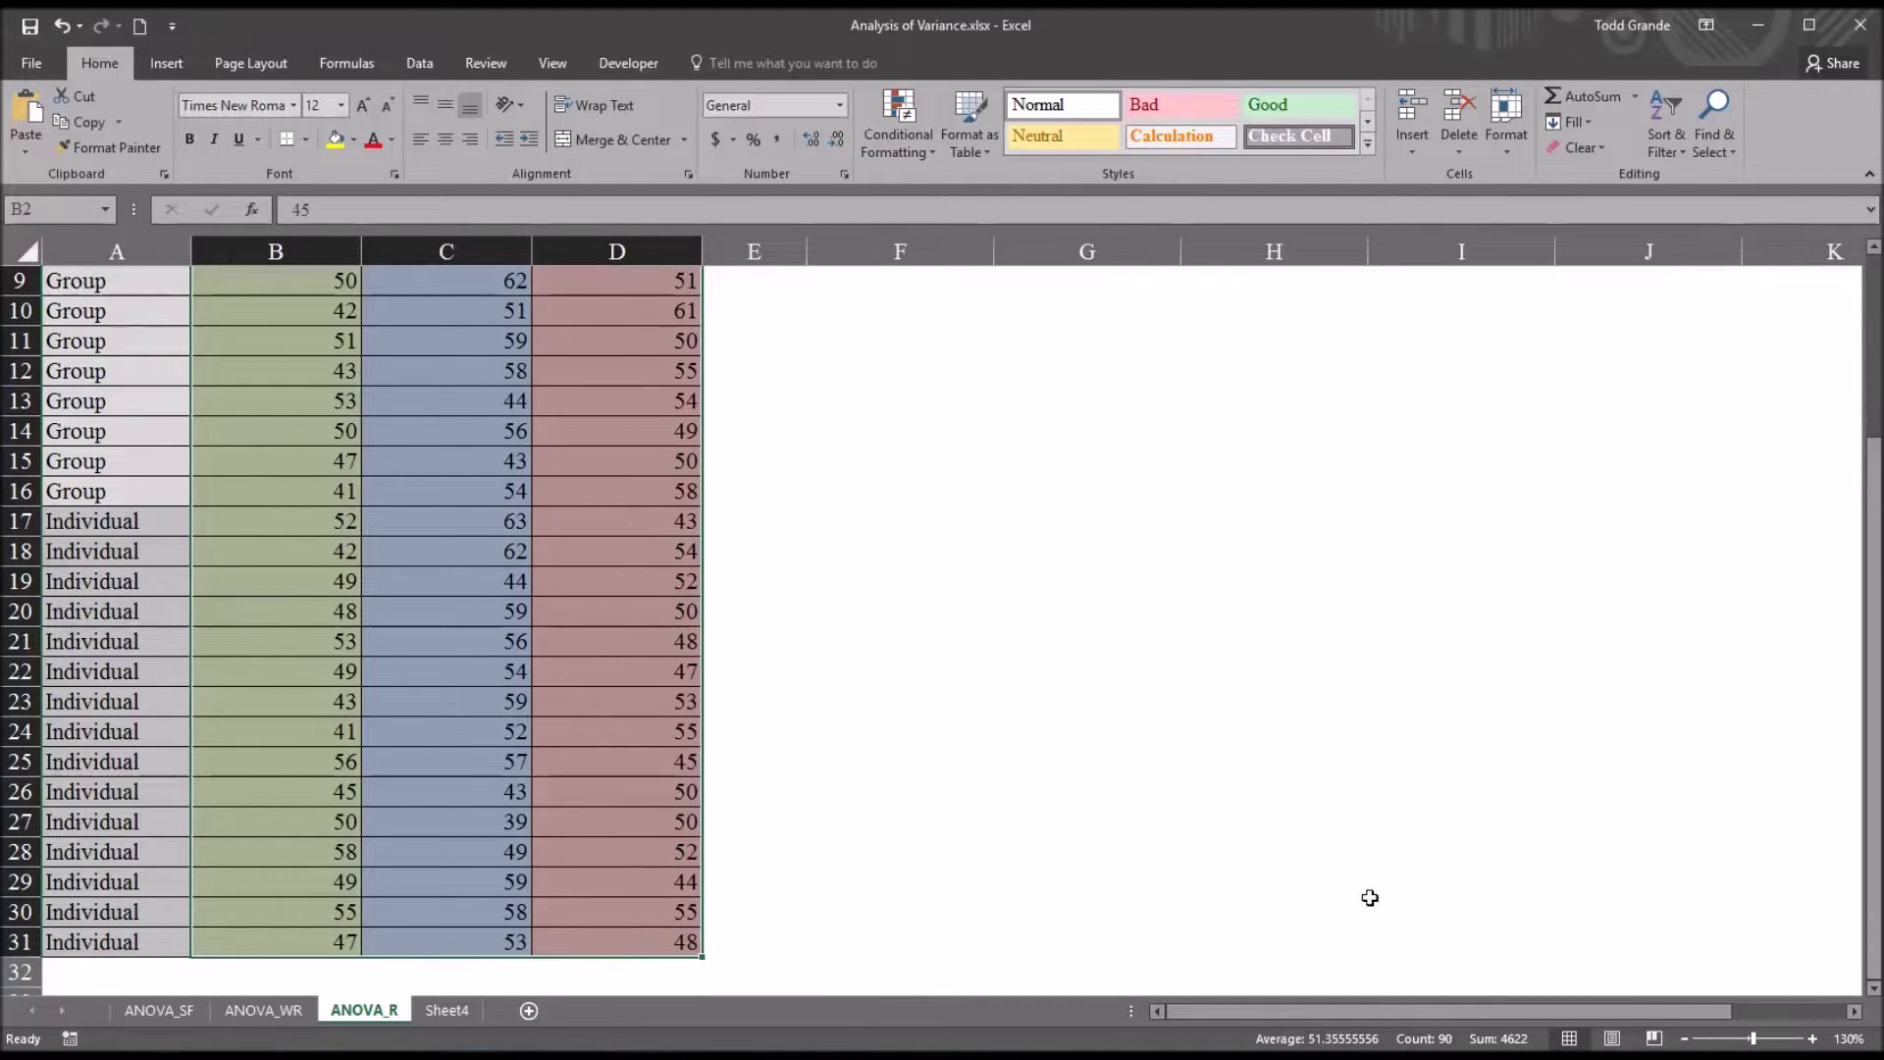
{"action": "left_click_drag", "start_coordinate": [1864, 771], "coordinate": [1867, 583]}
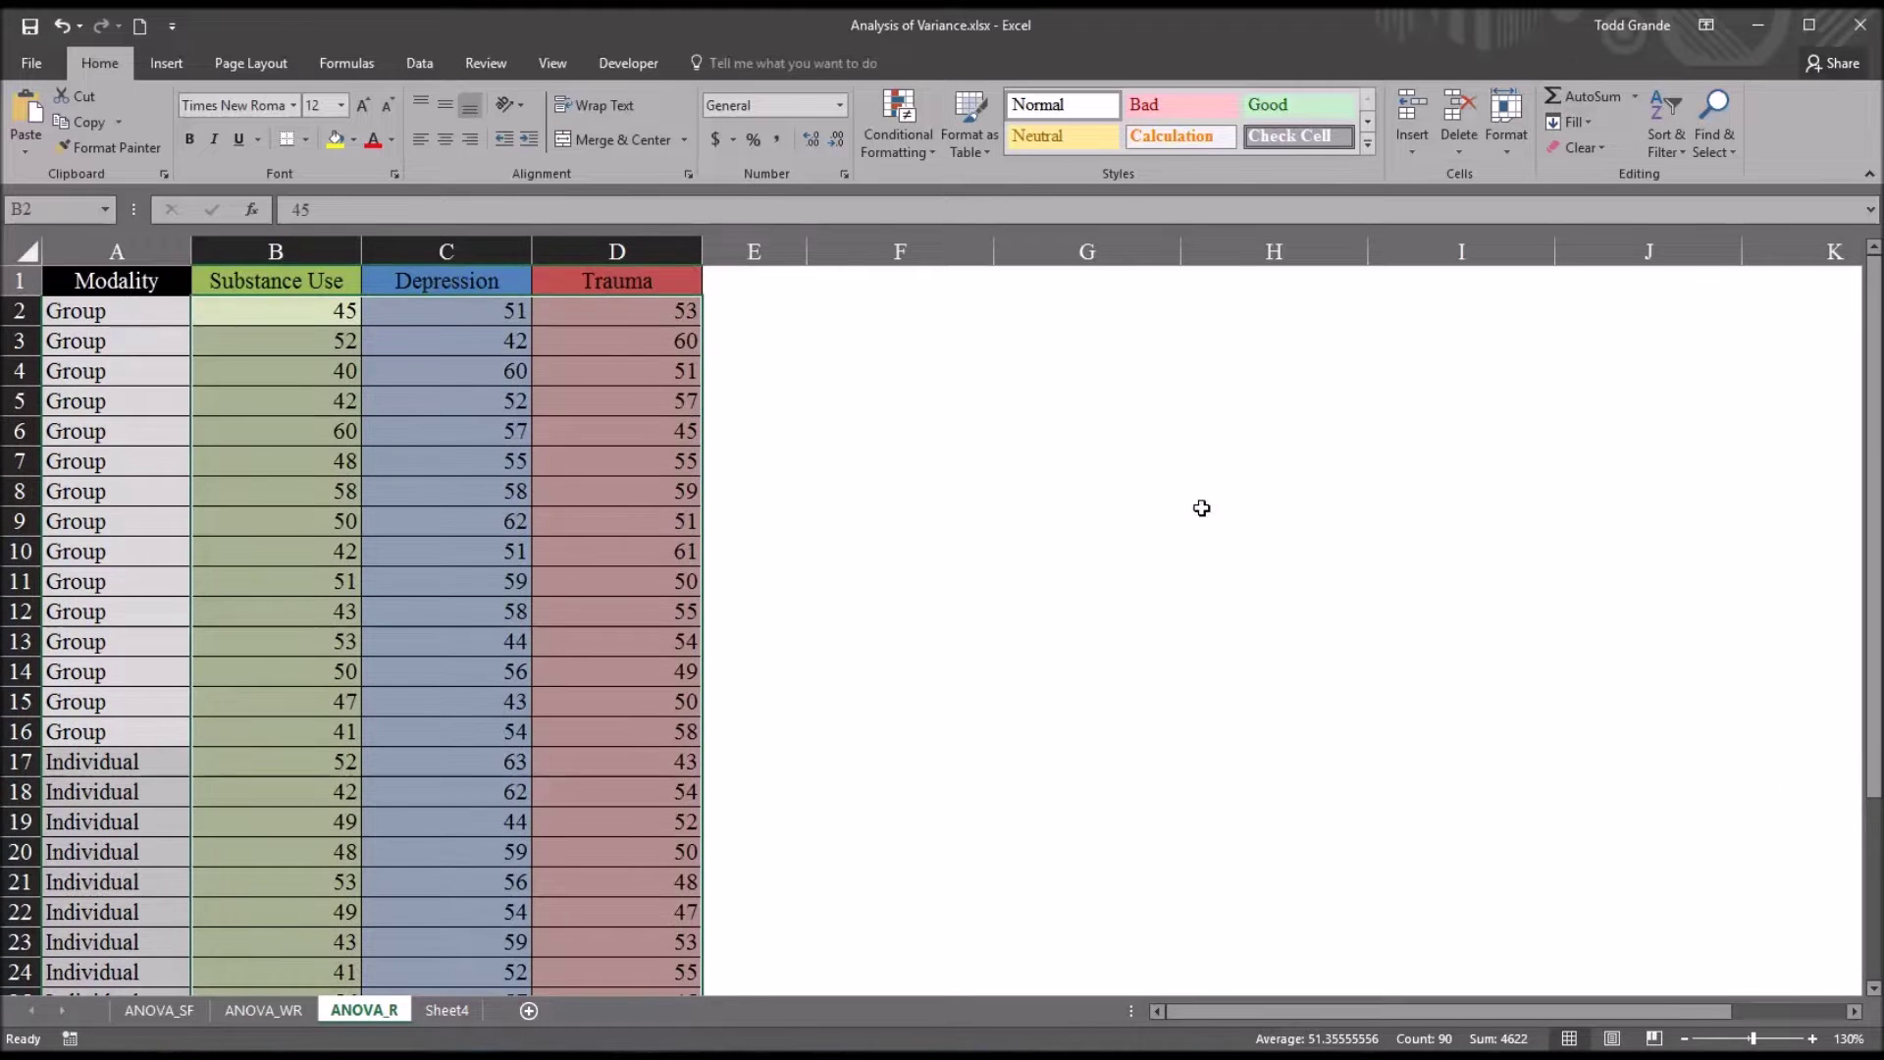
{"action": "left_click", "coordinate": [273, 314]}
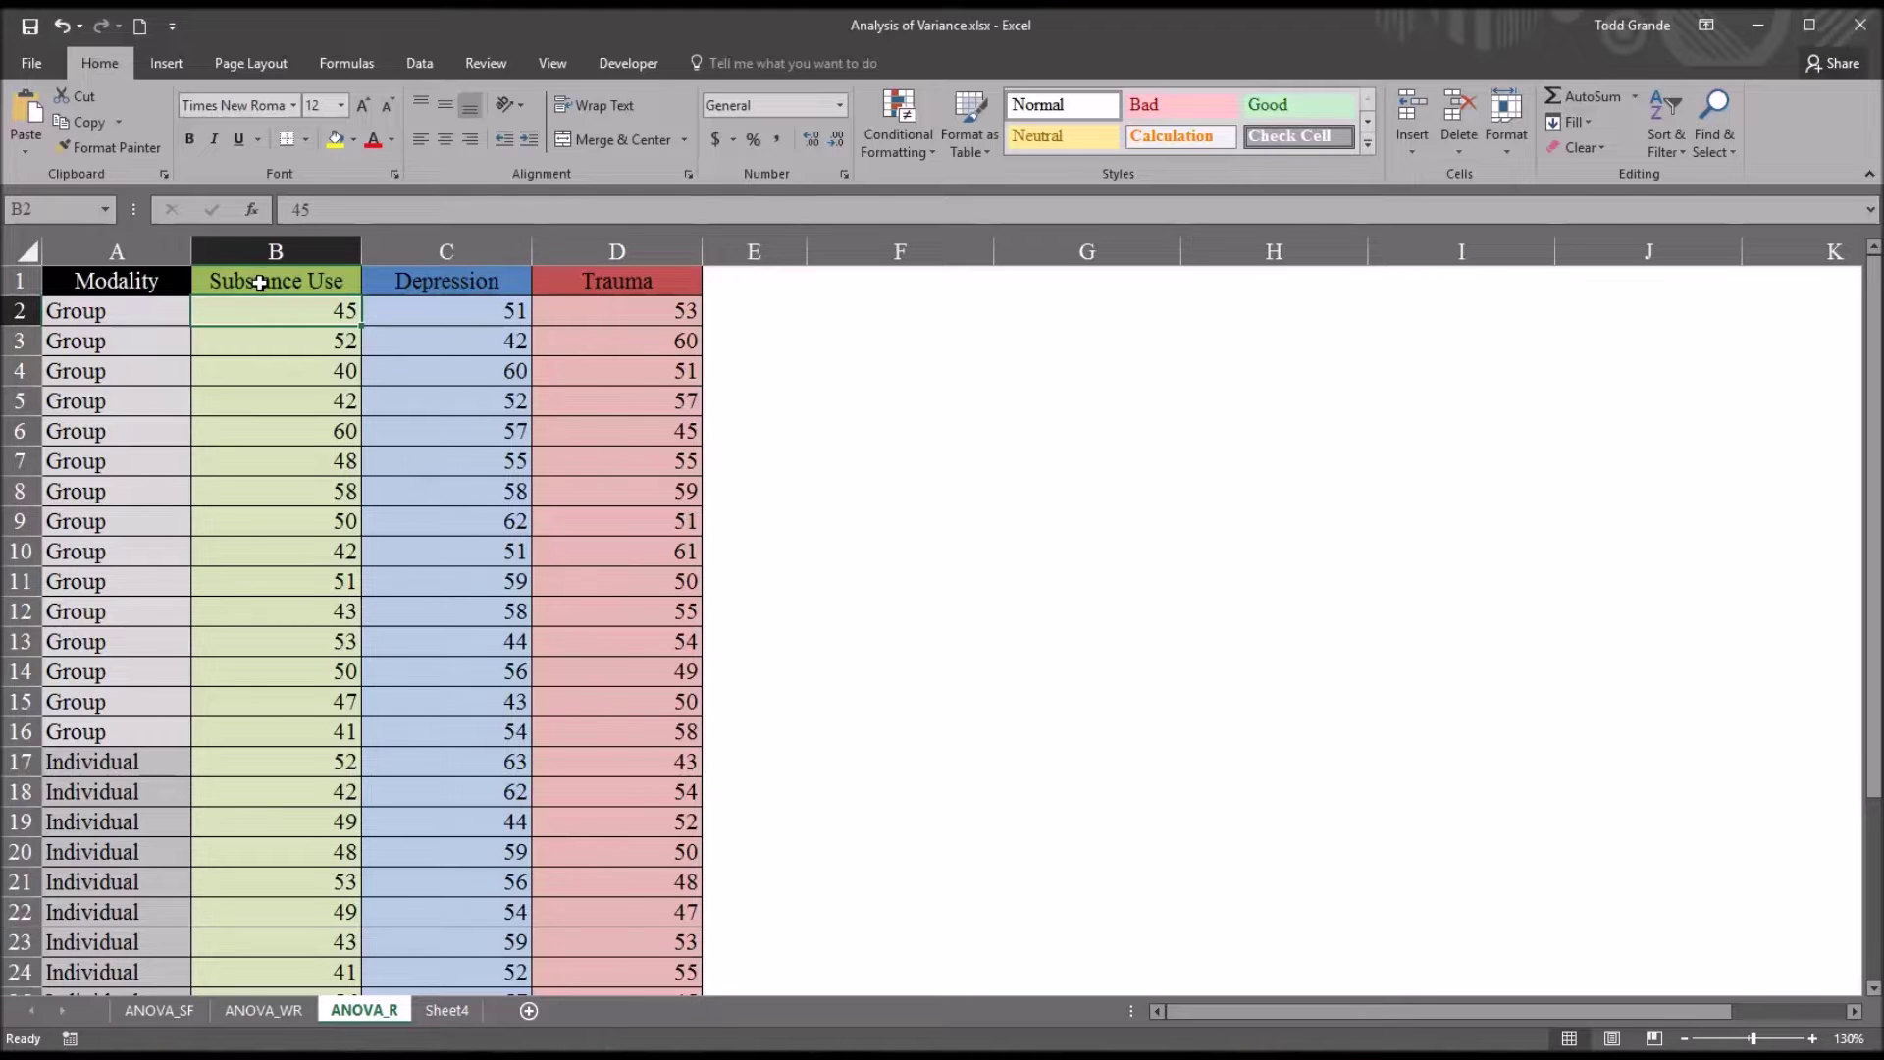
- Insert a Box and Whisker statistic chart of B1:D31, headings included
{"action": "left_click_drag", "start_coordinate": [260, 283], "coordinate": [622, 946]}
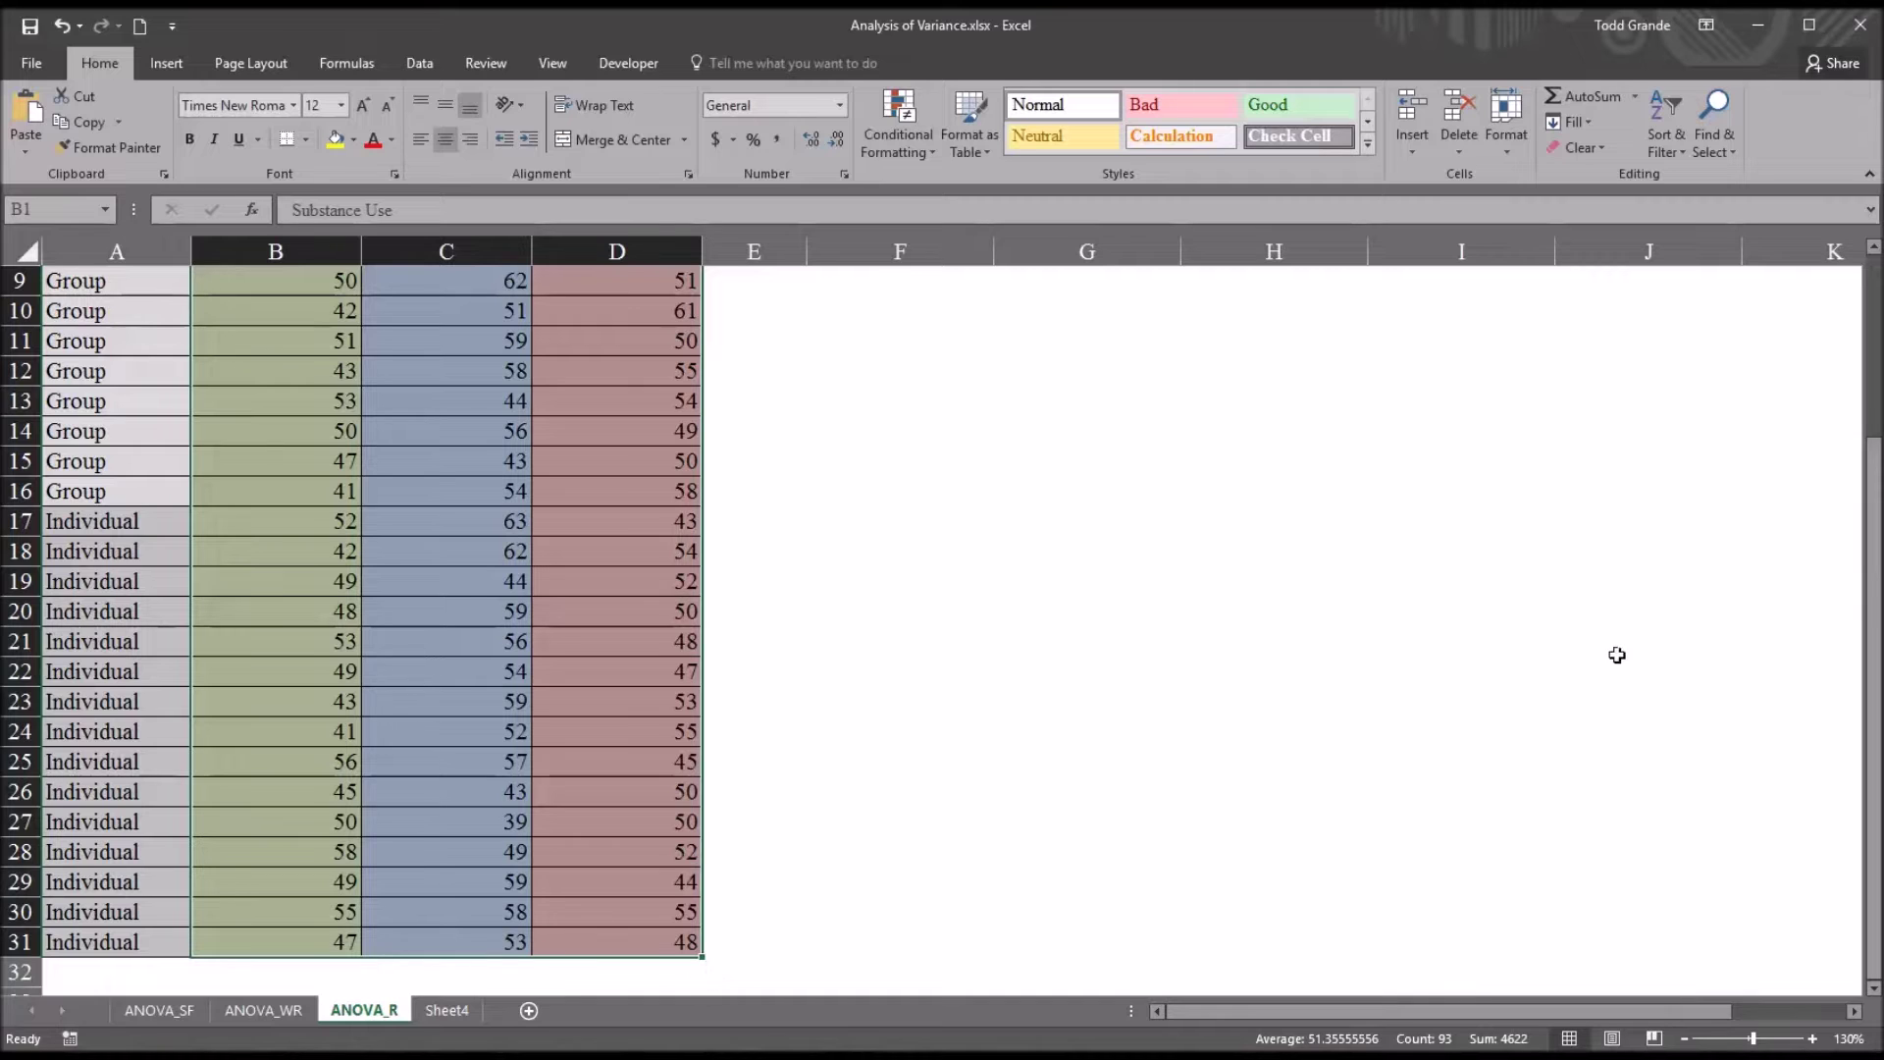
{"action": "left_click_drag", "start_coordinate": [1870, 543], "coordinate": [1869, 392]}
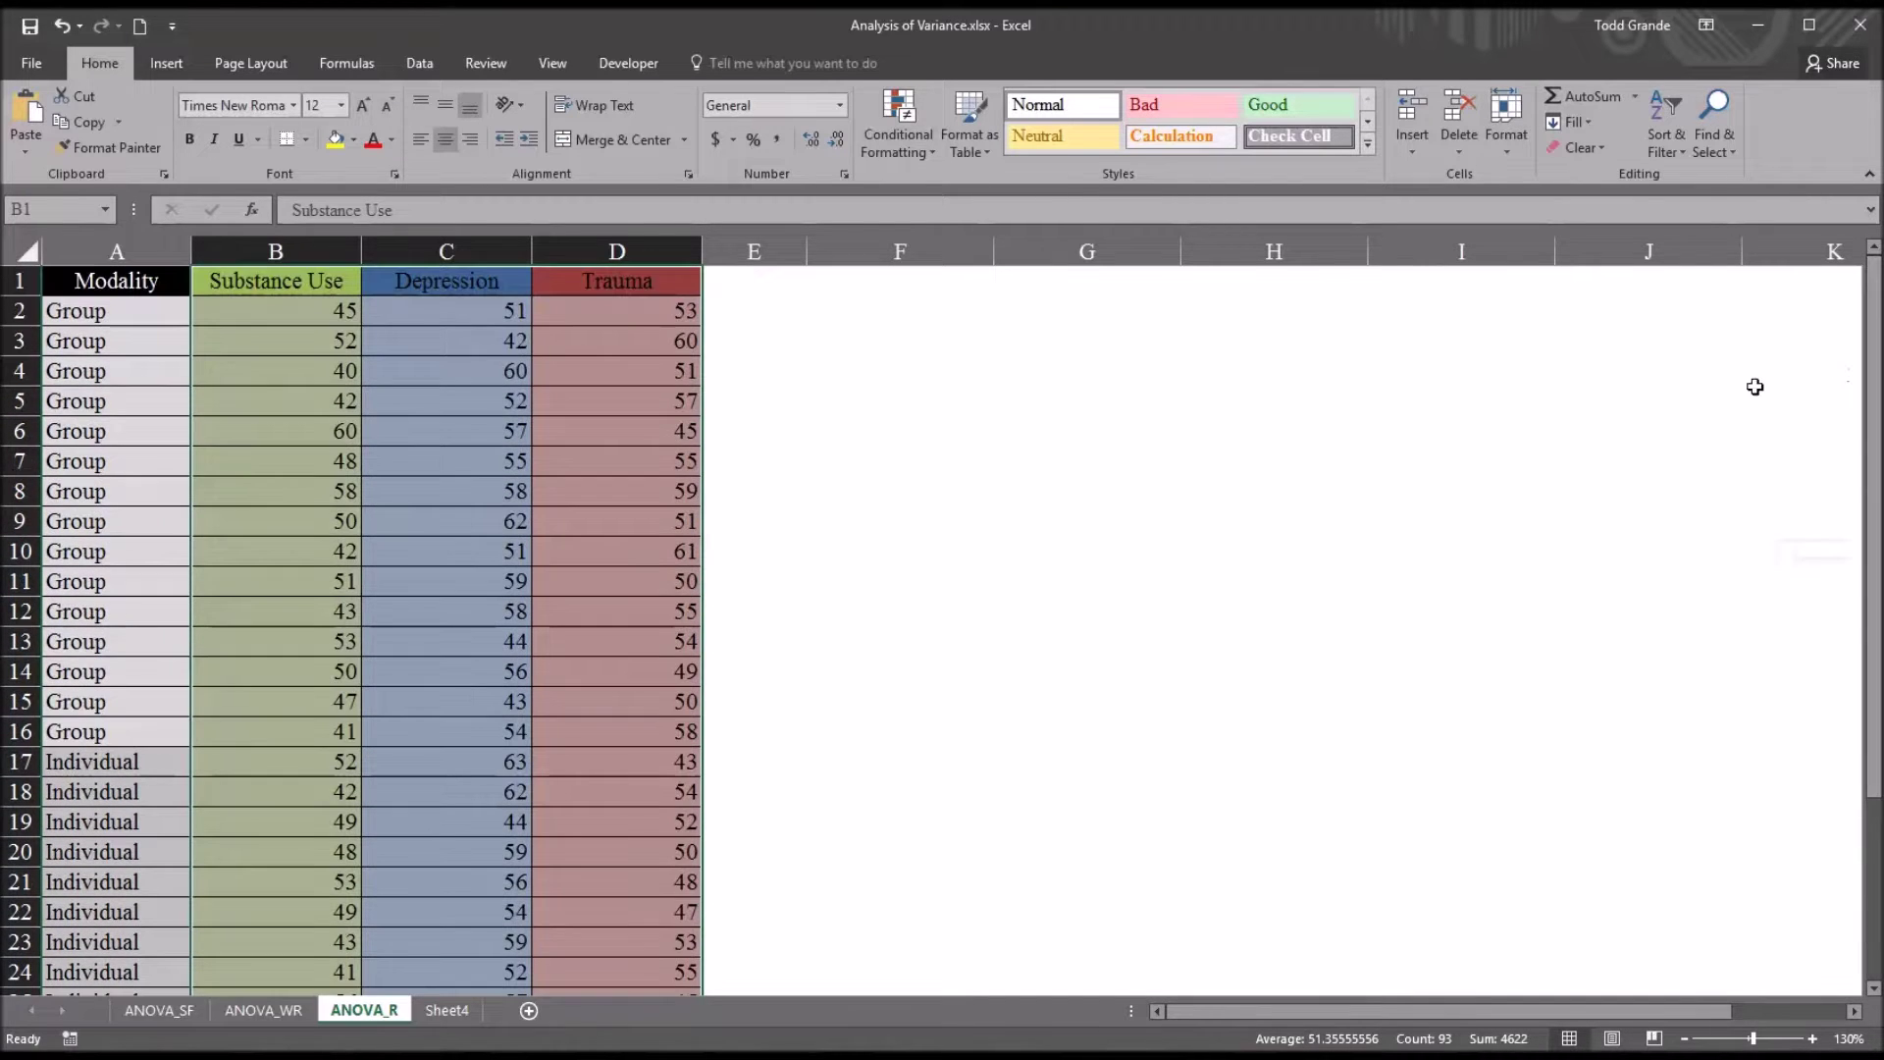
{"action": "left_click", "coordinate": [178, 63]}
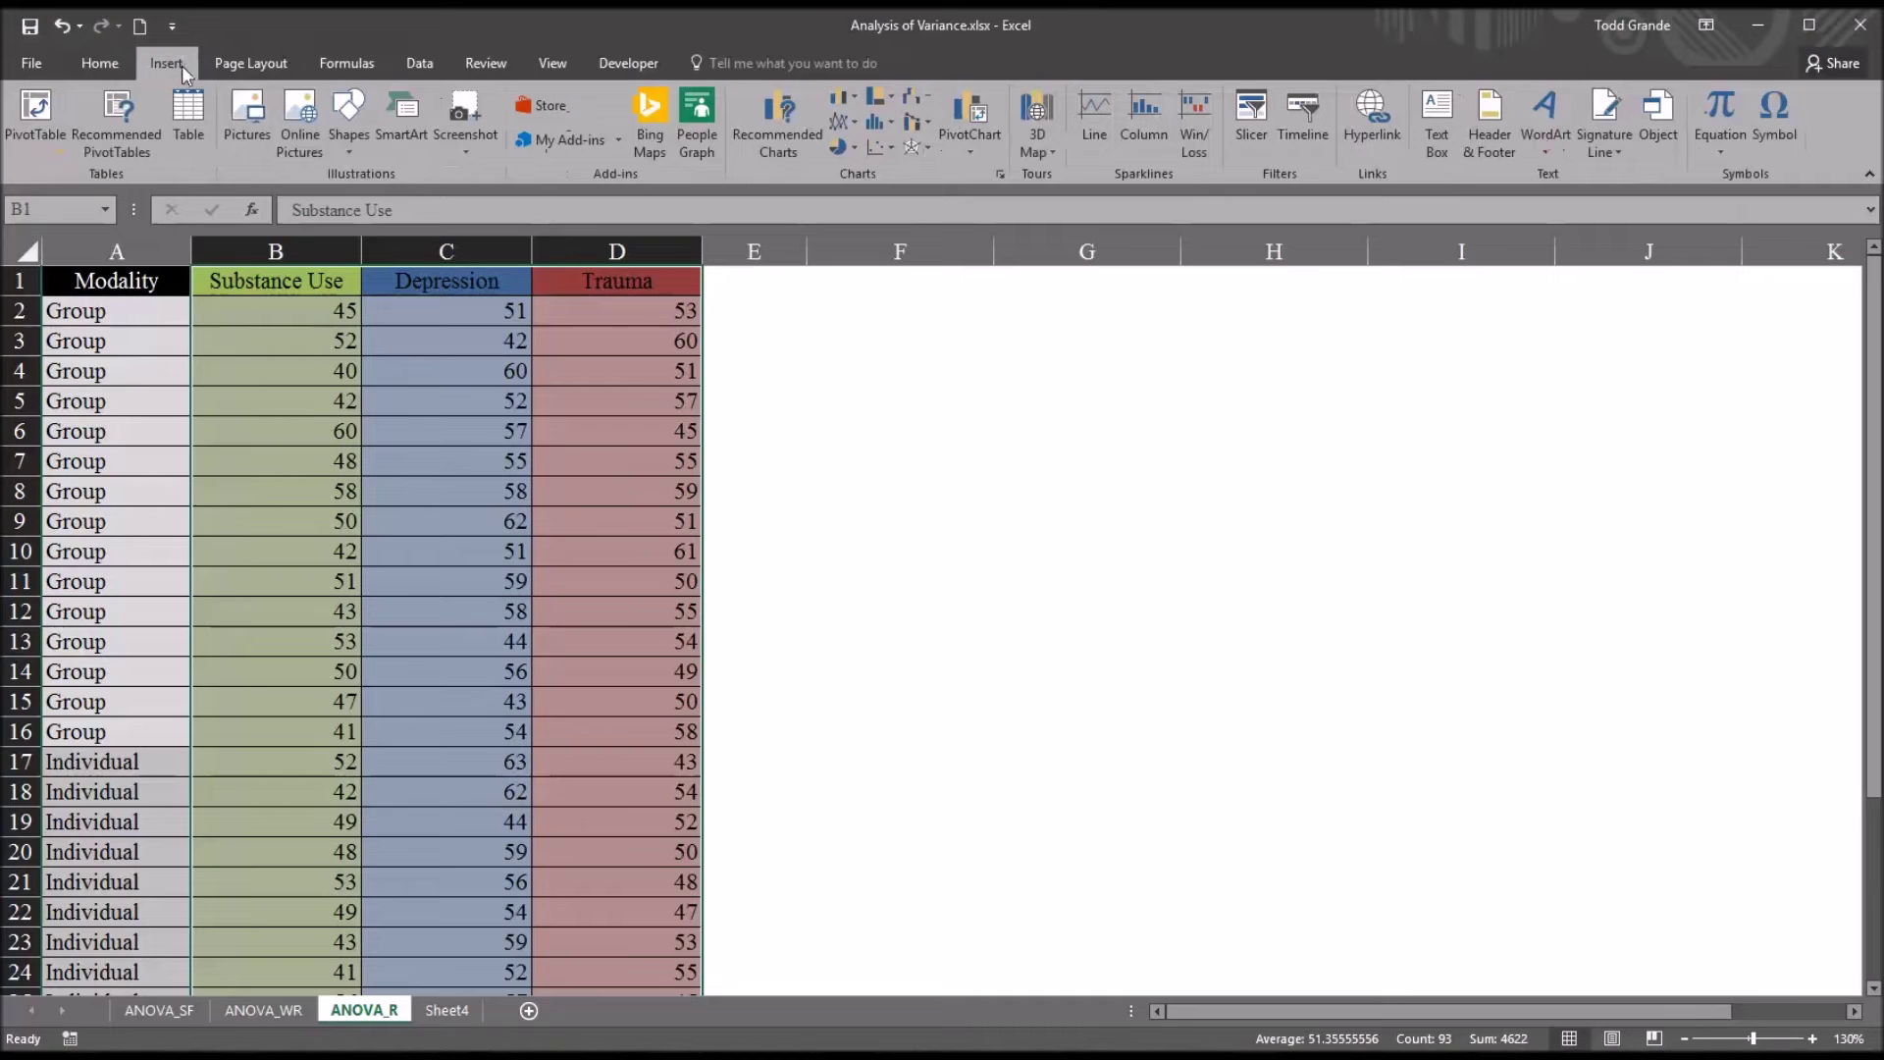
{"action": "left_click", "coordinate": [879, 119]}
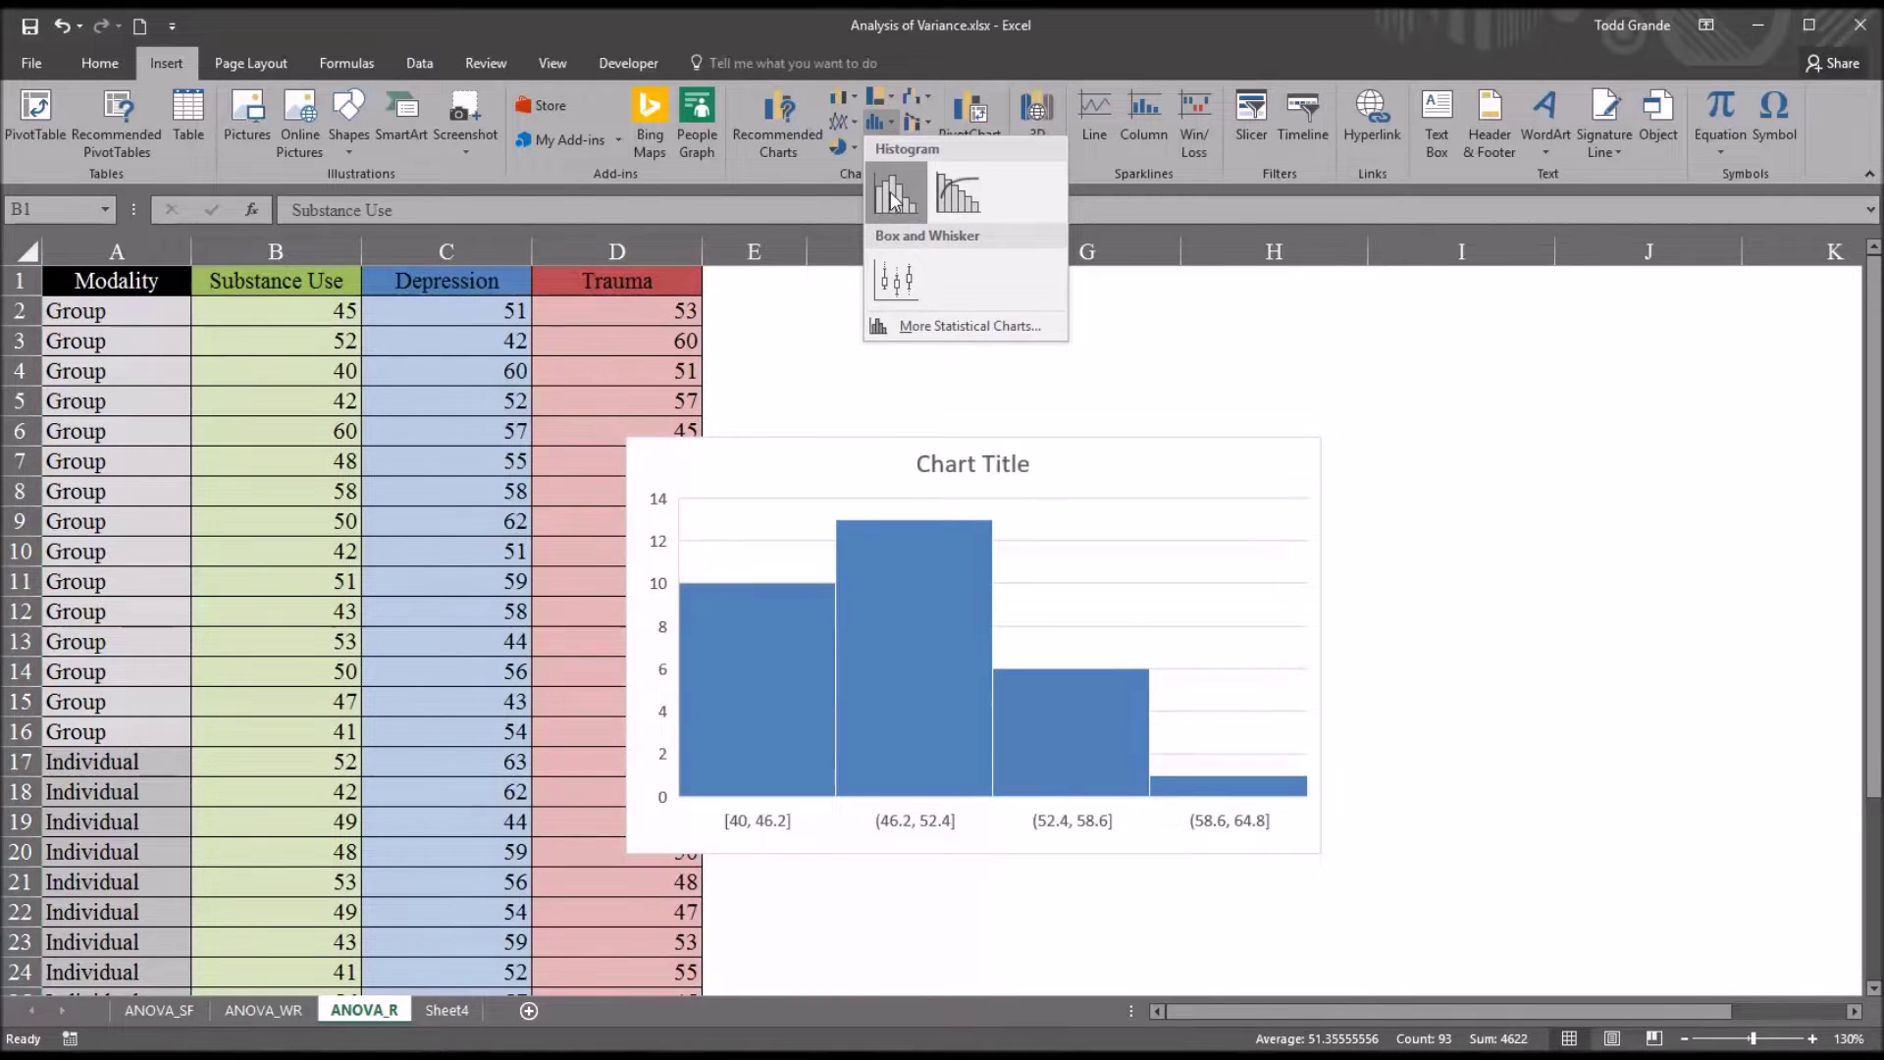
{"action": "left_click", "coordinate": [896, 286]}
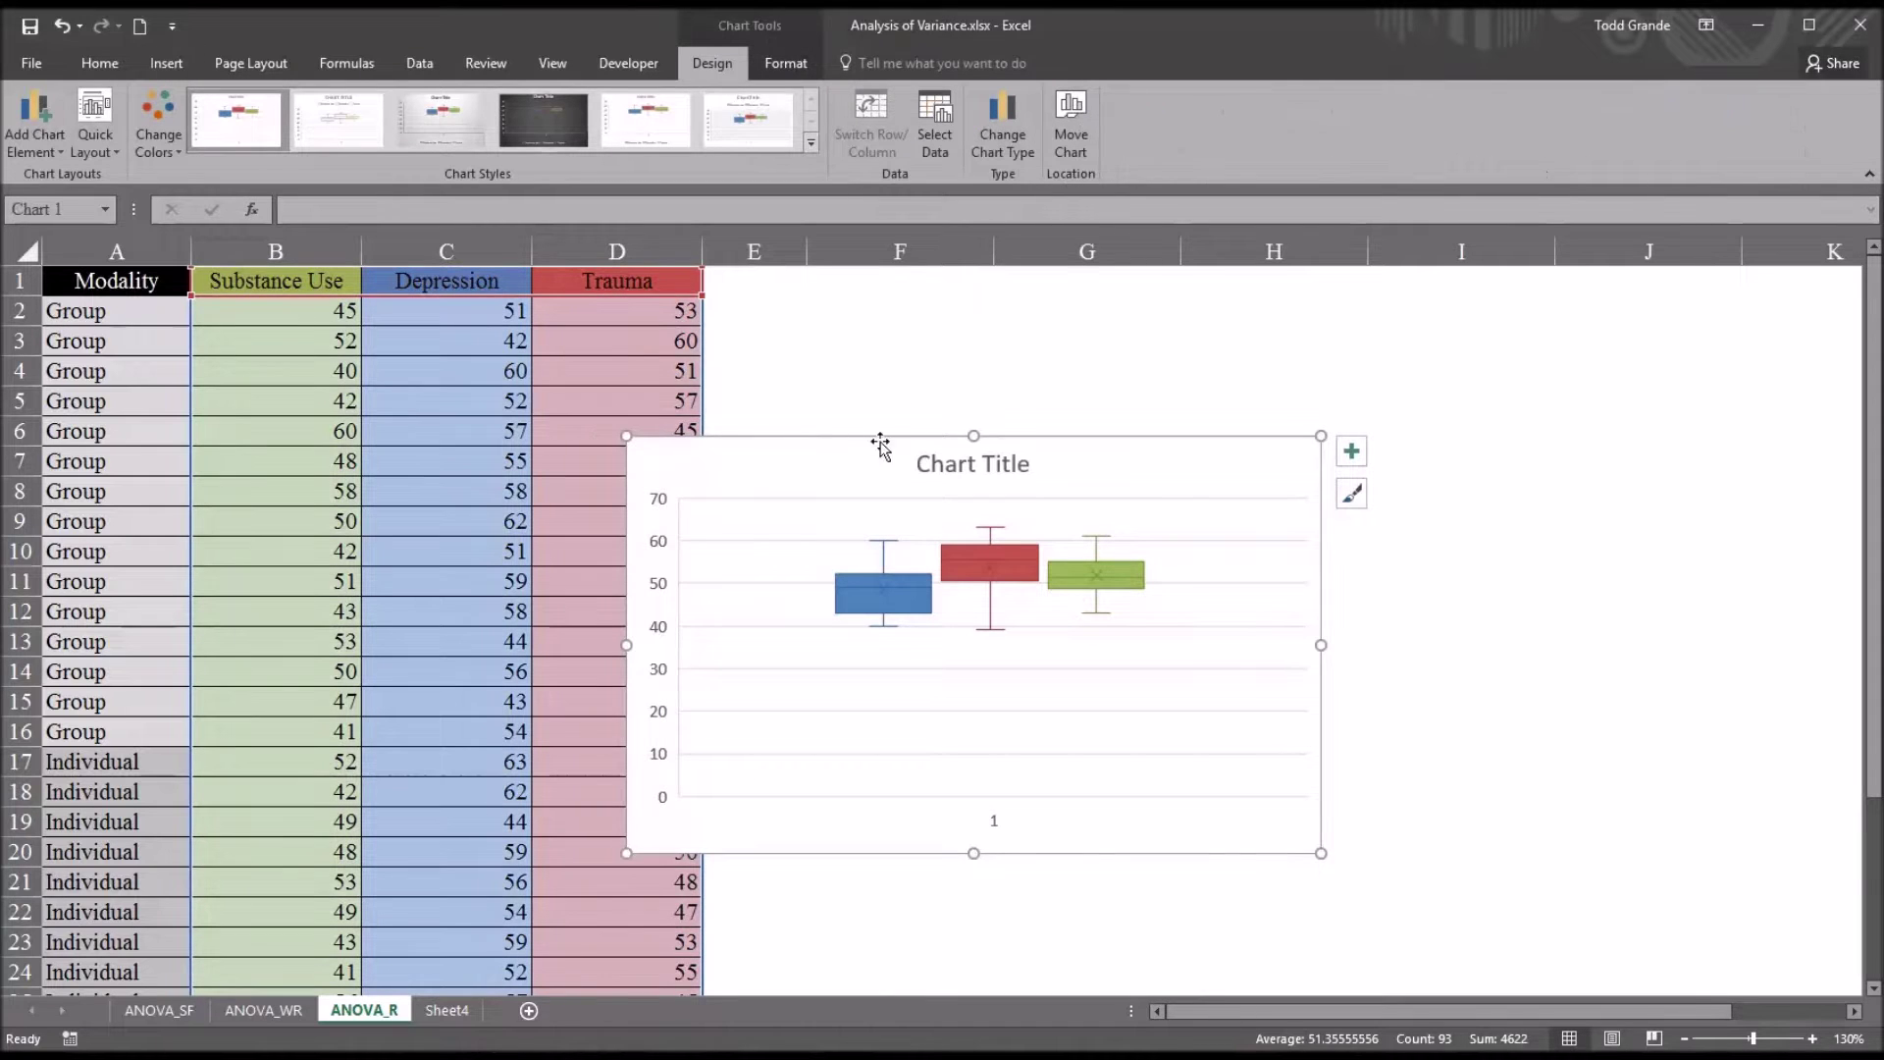
- Drag the box-and-whisker chart right and slightly up, clear of the data columns
{"action": "left_click_drag", "start_coordinate": [875, 443], "coordinate": [981, 412]}
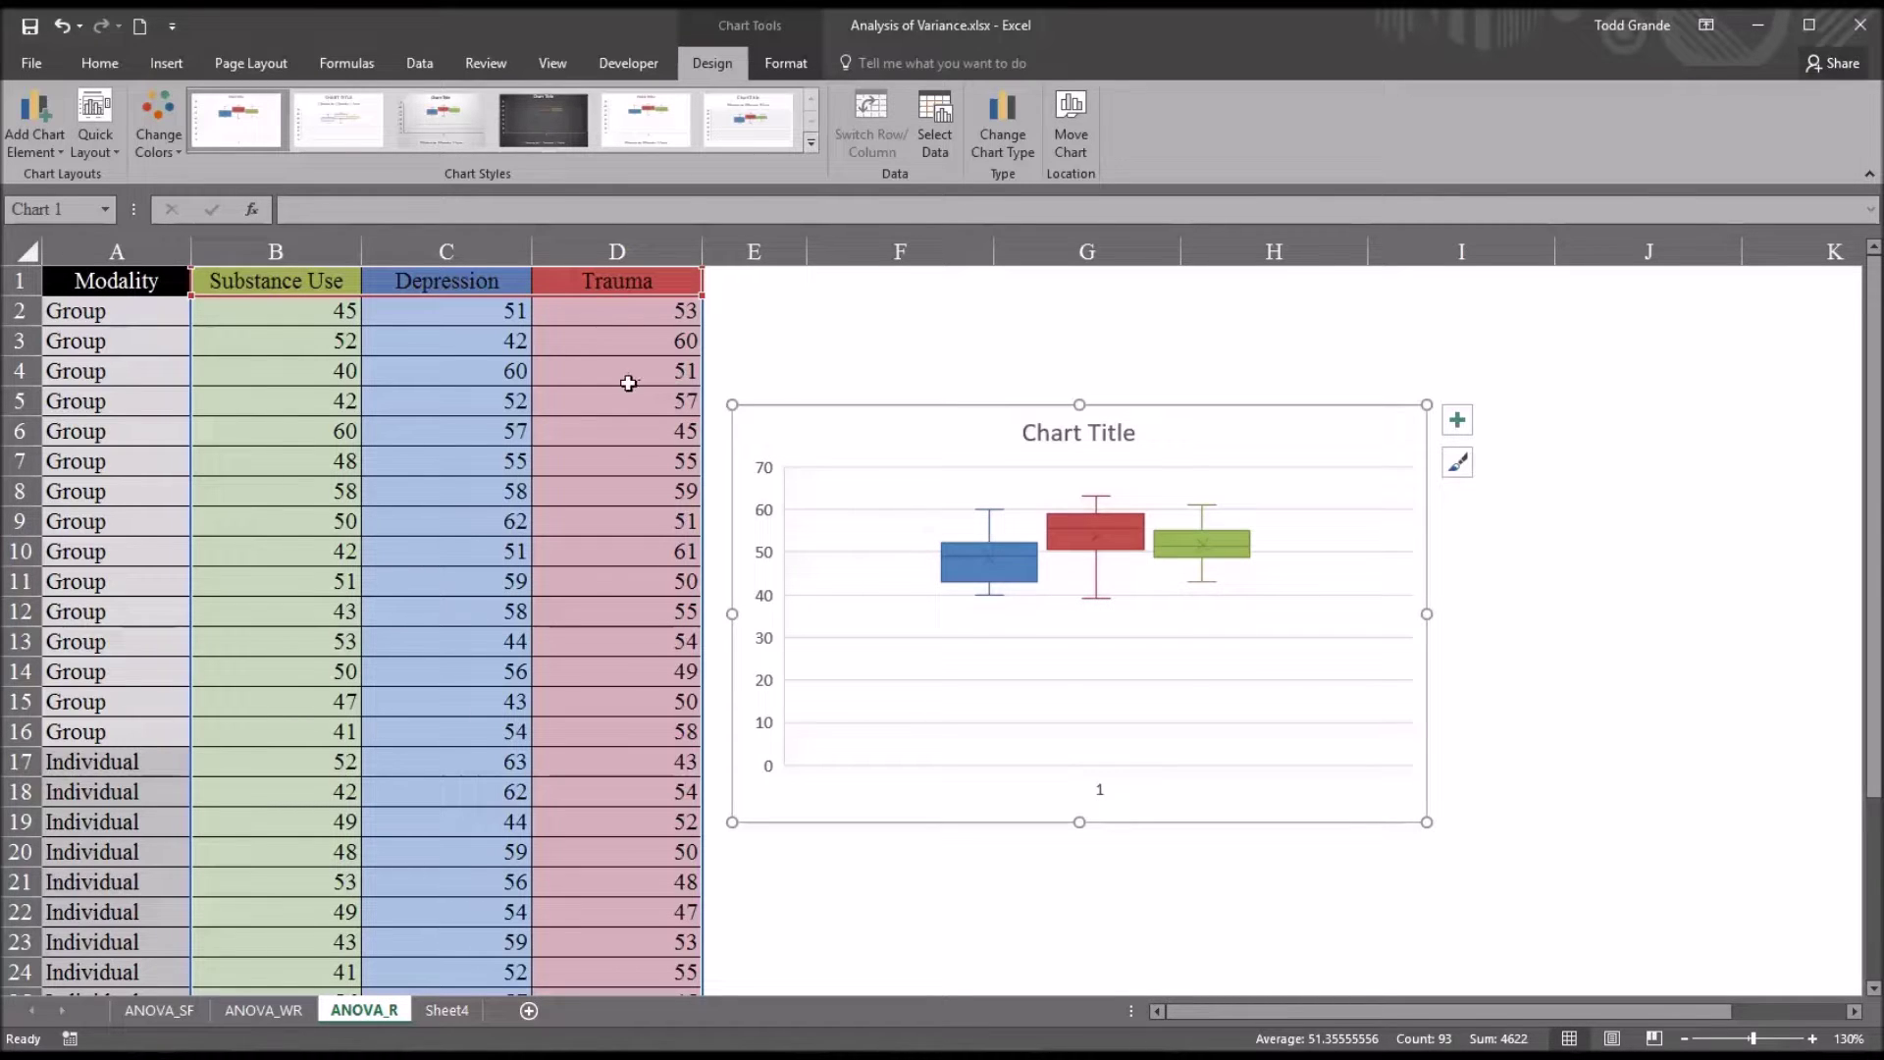
{"action": "left_click", "coordinate": [457, 317]}
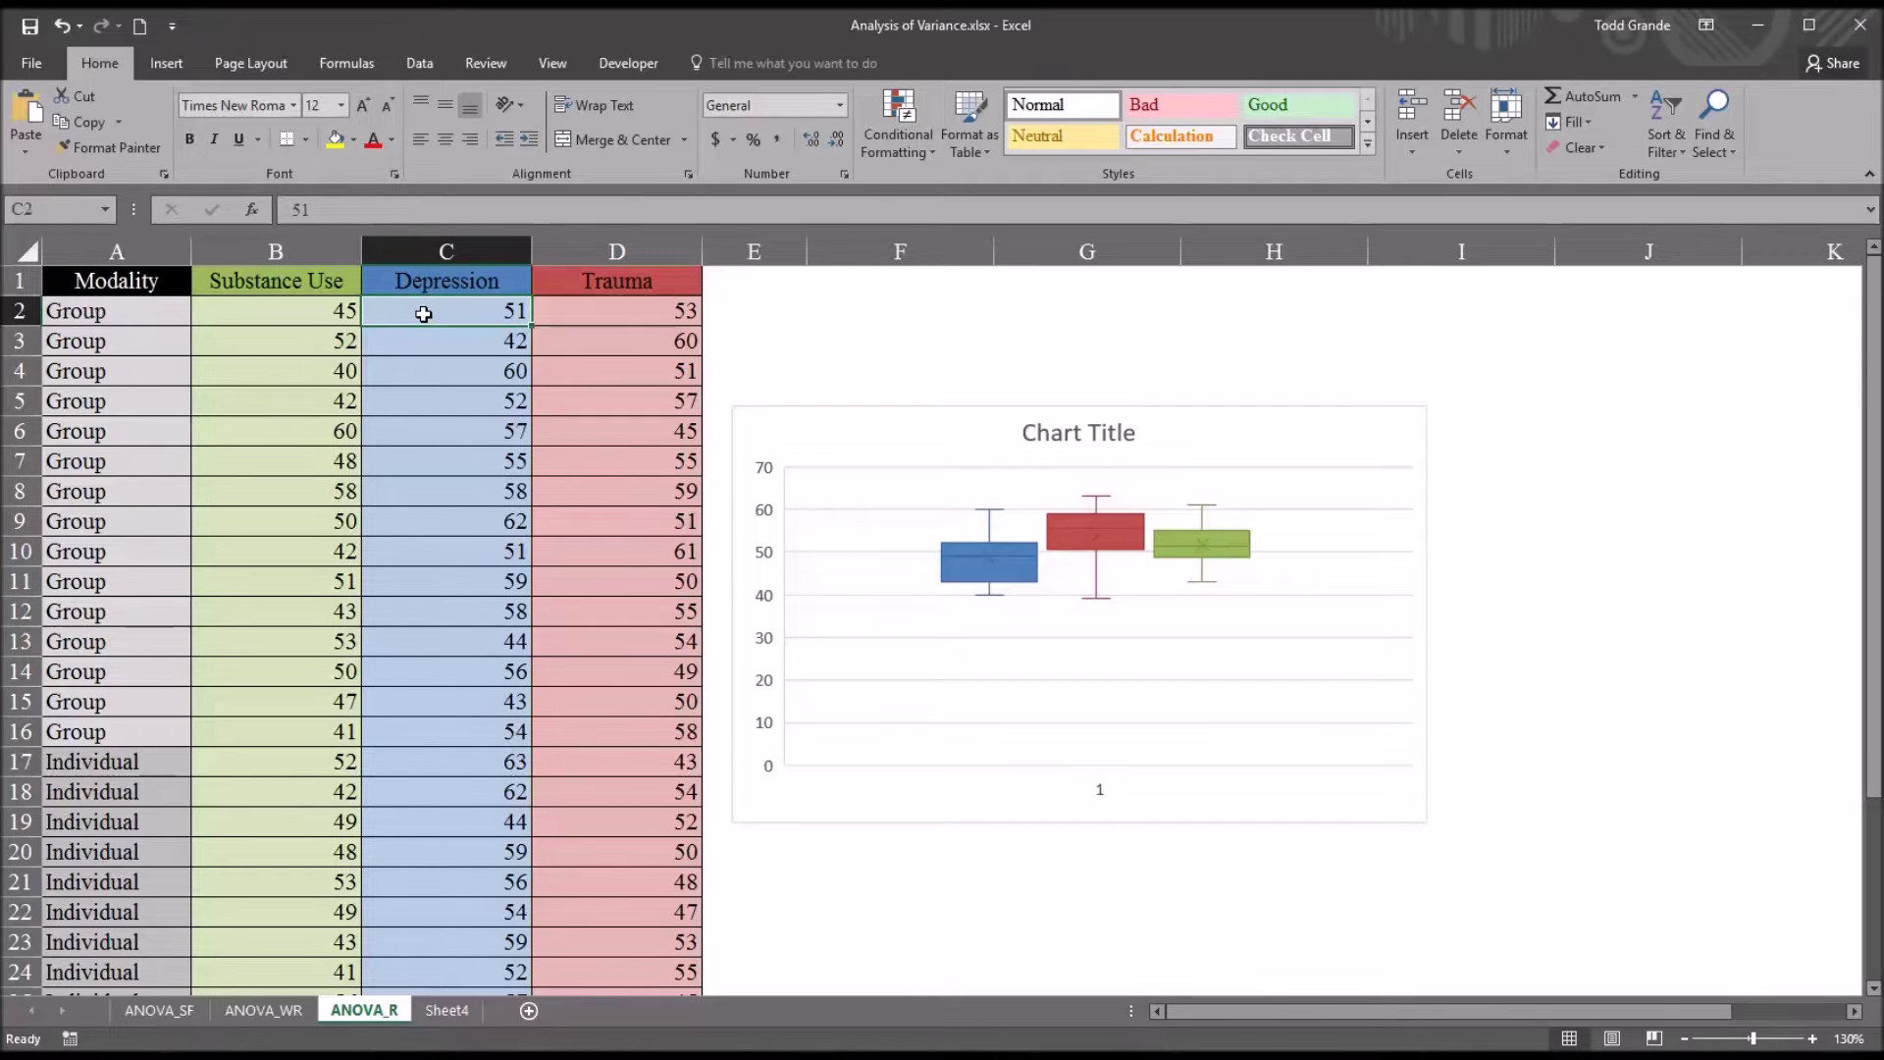
{"action": "type", "text": "81"}
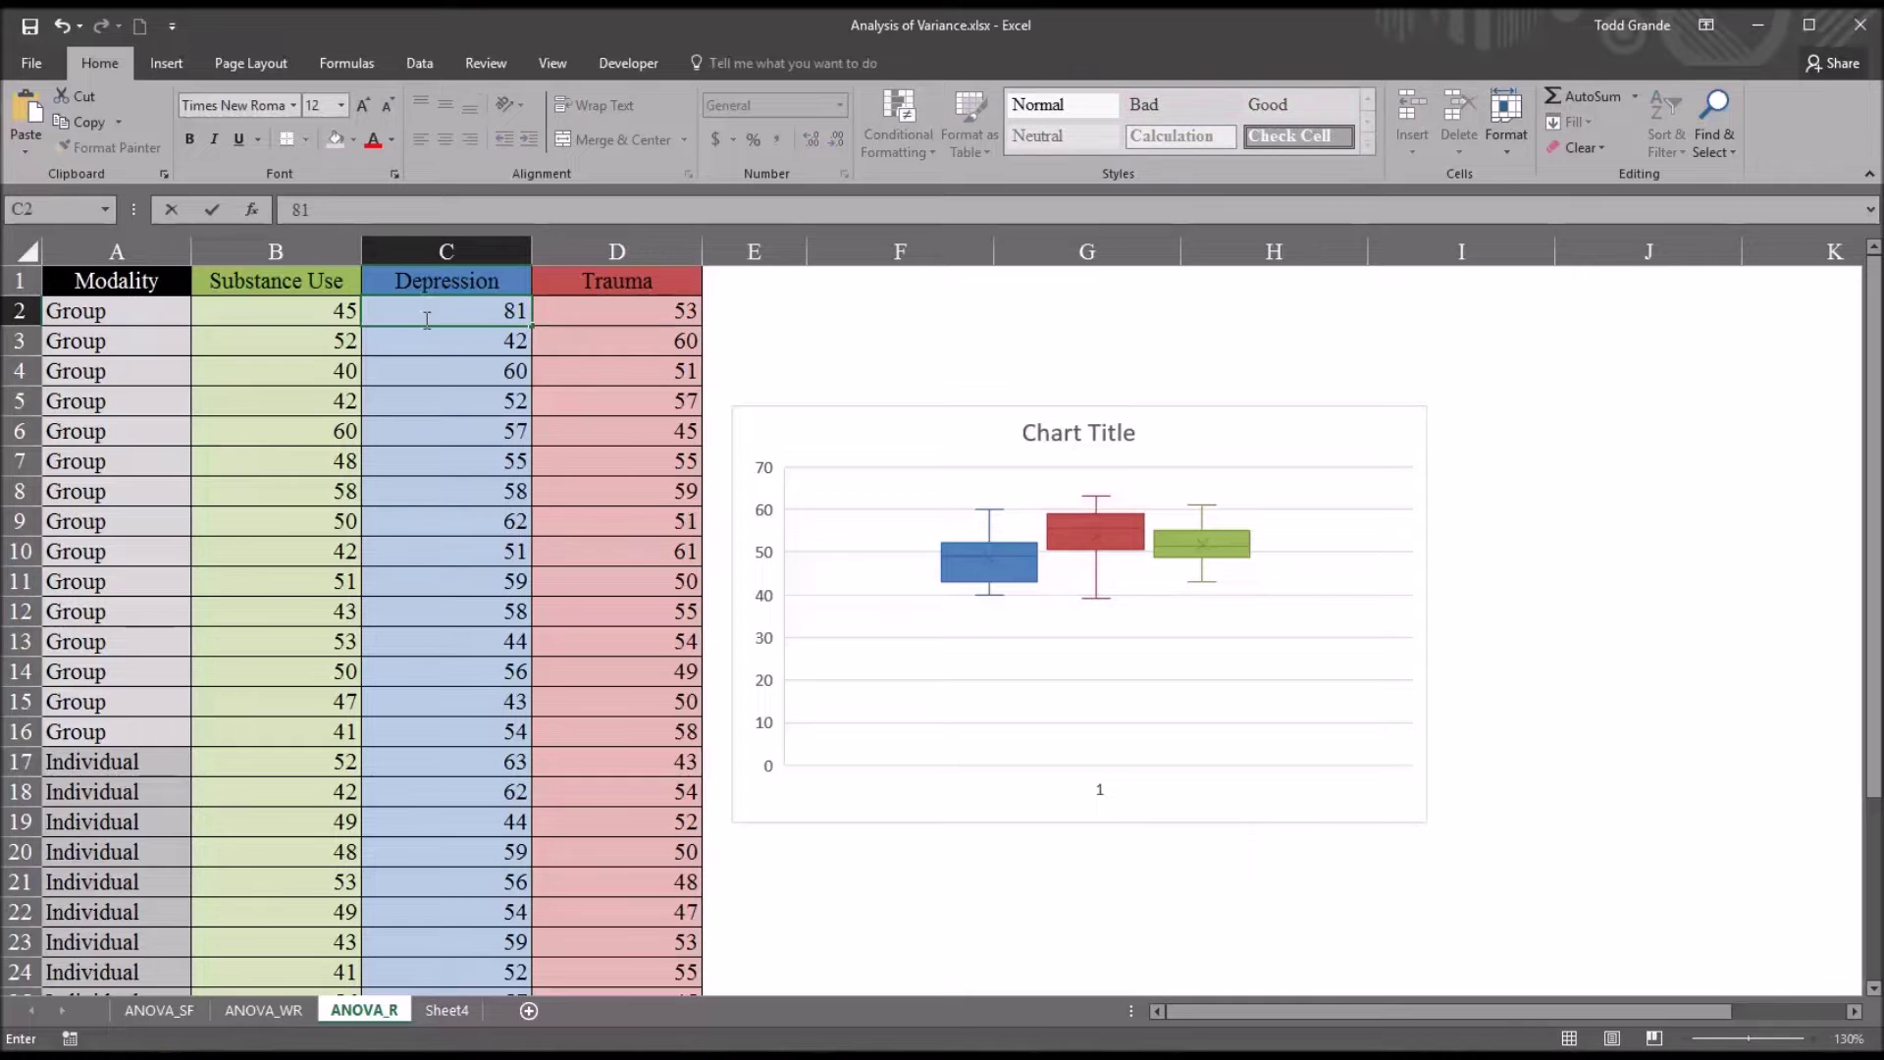
{"action": "key", "text": "Return"}
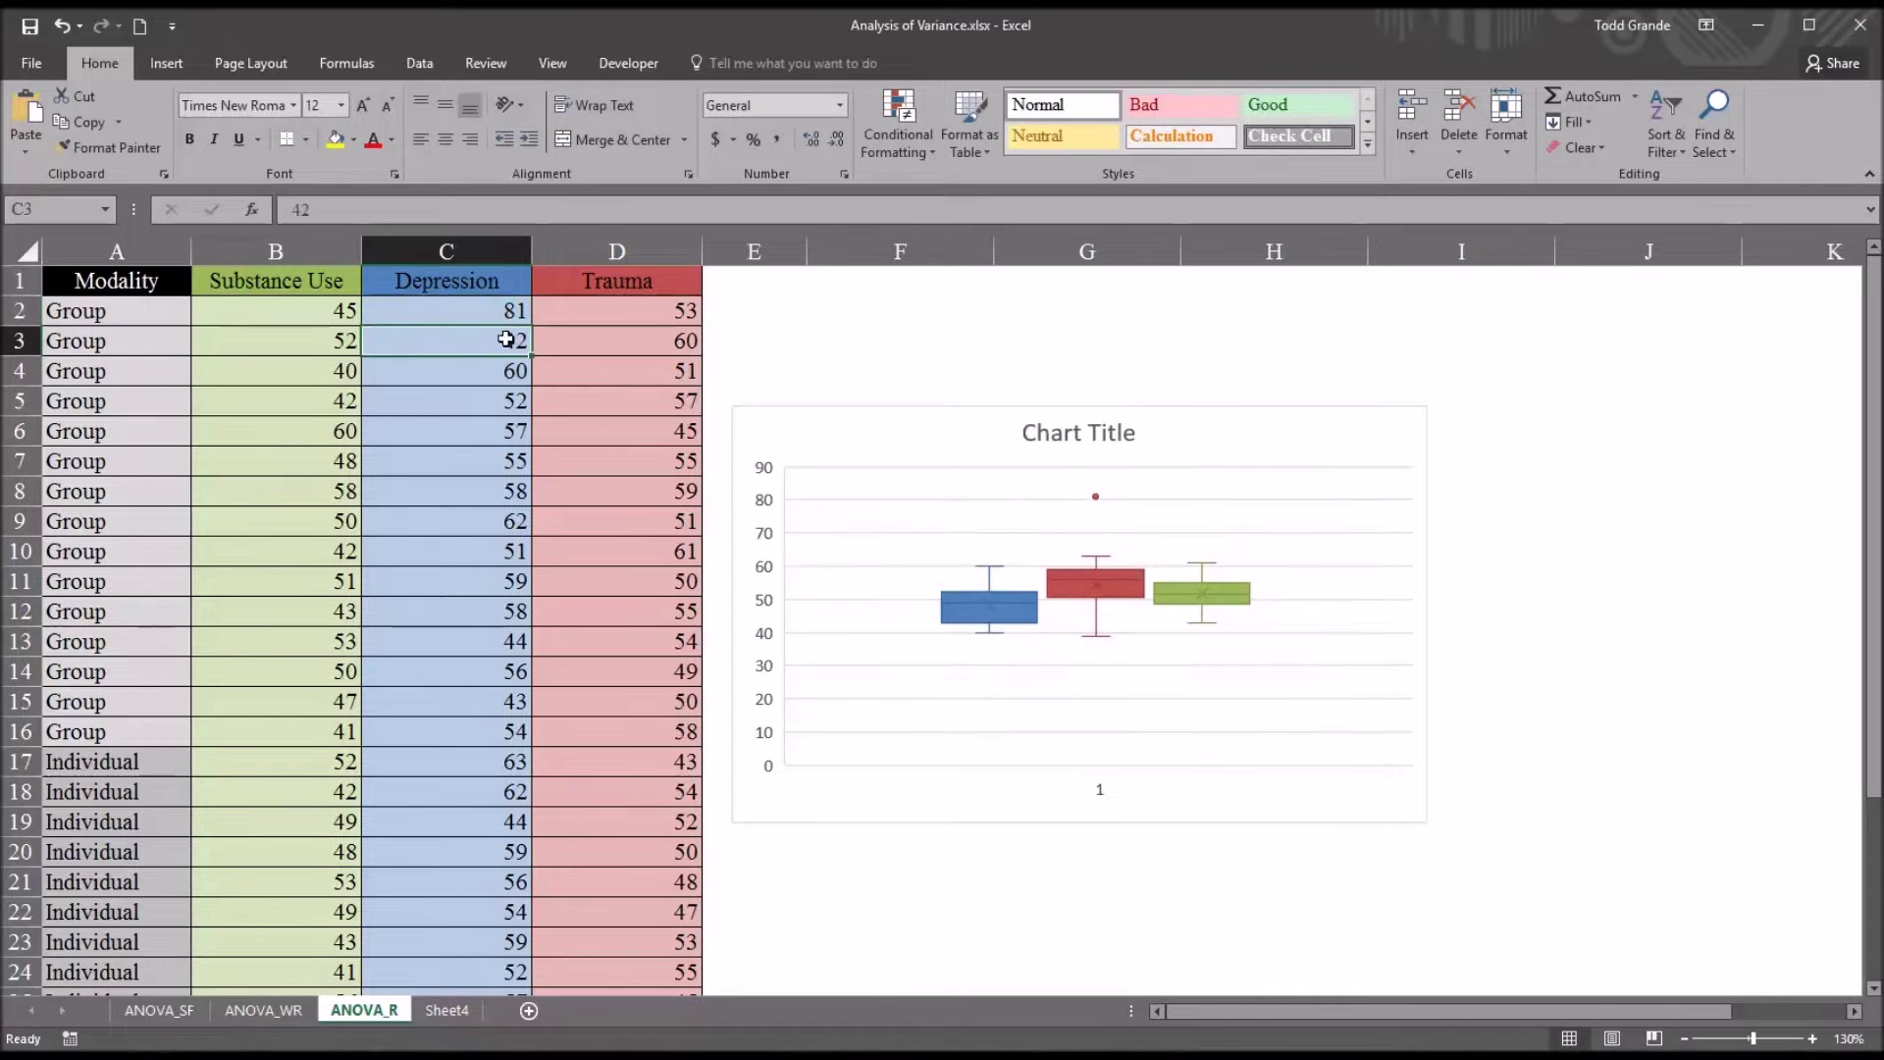
{"action": "left_click", "coordinate": [462, 312]}
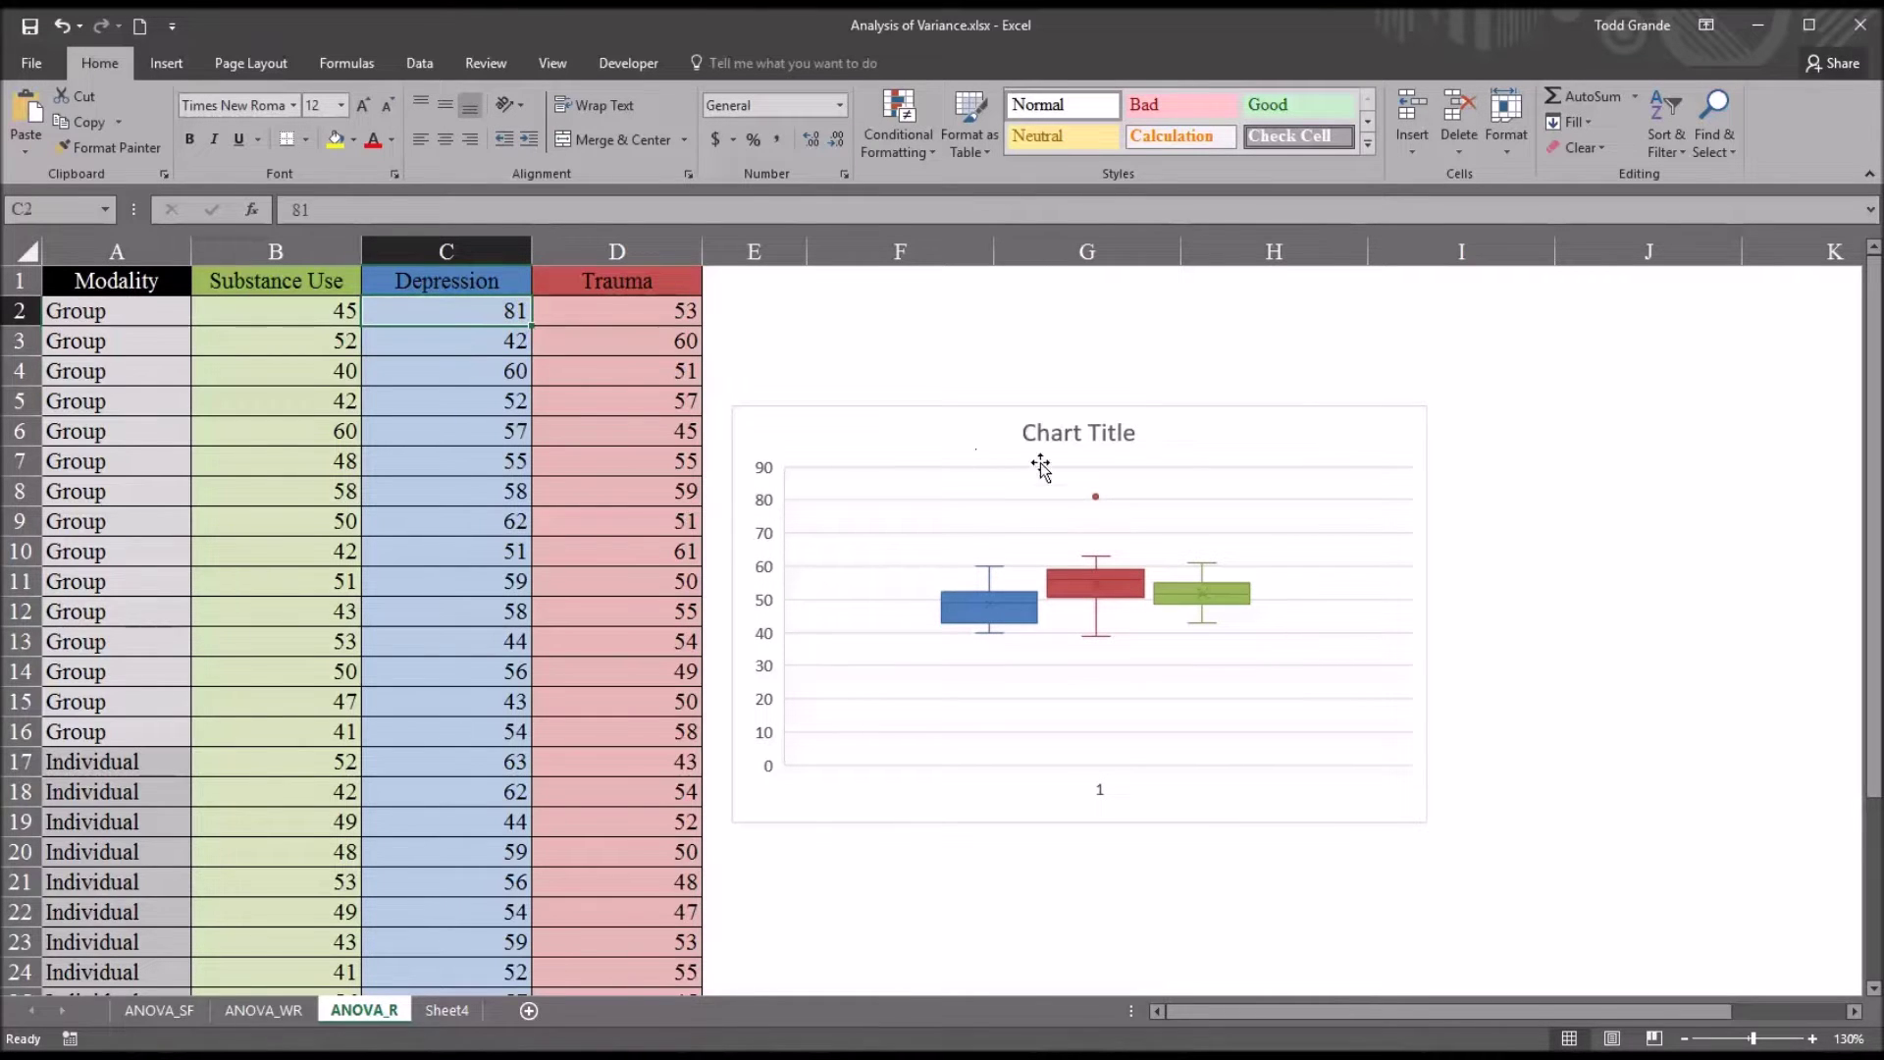
{"action": "mouse_move", "coordinate": [1098, 503]}
{"action": "type", "text": "51"}
{"action": "key", "text": "Return"}
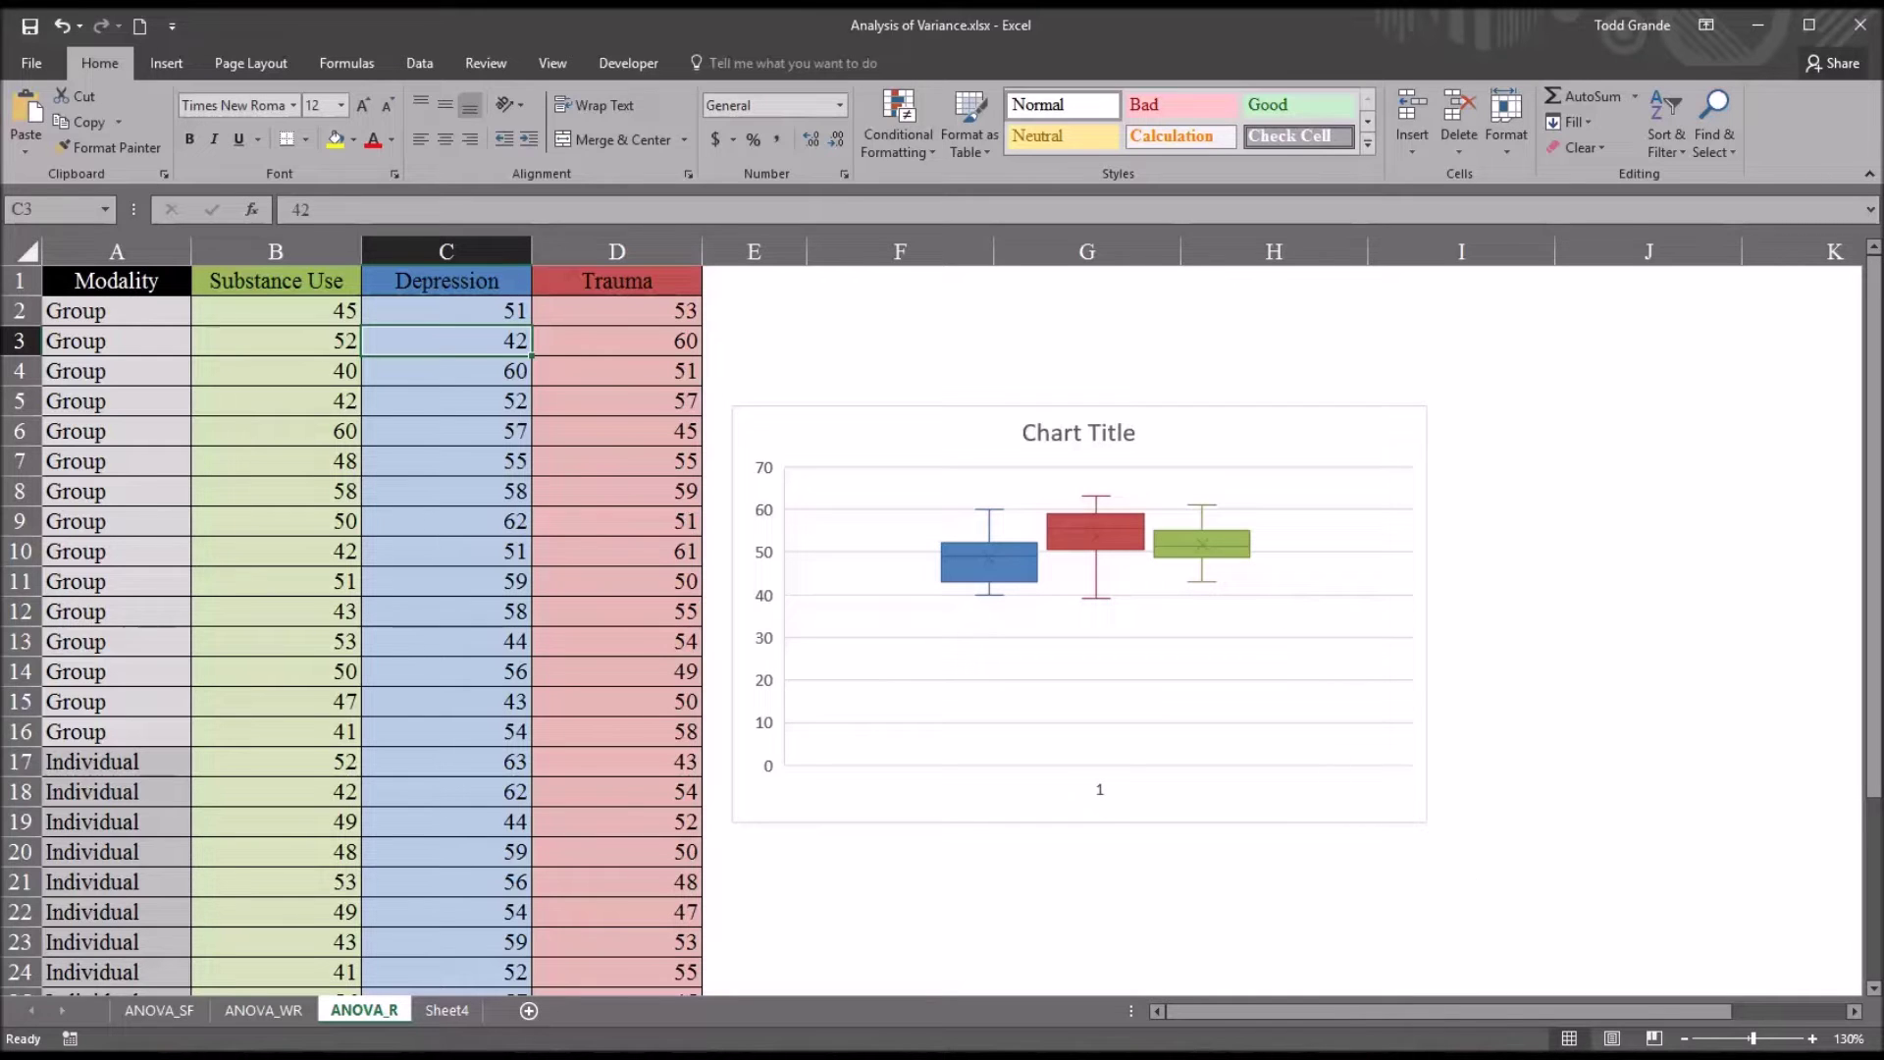
- Delete the box-and-whisker chart and select empty cell E1
{"action": "left_click", "coordinate": [1196, 822]}
{"action": "key", "text": "Delete"}
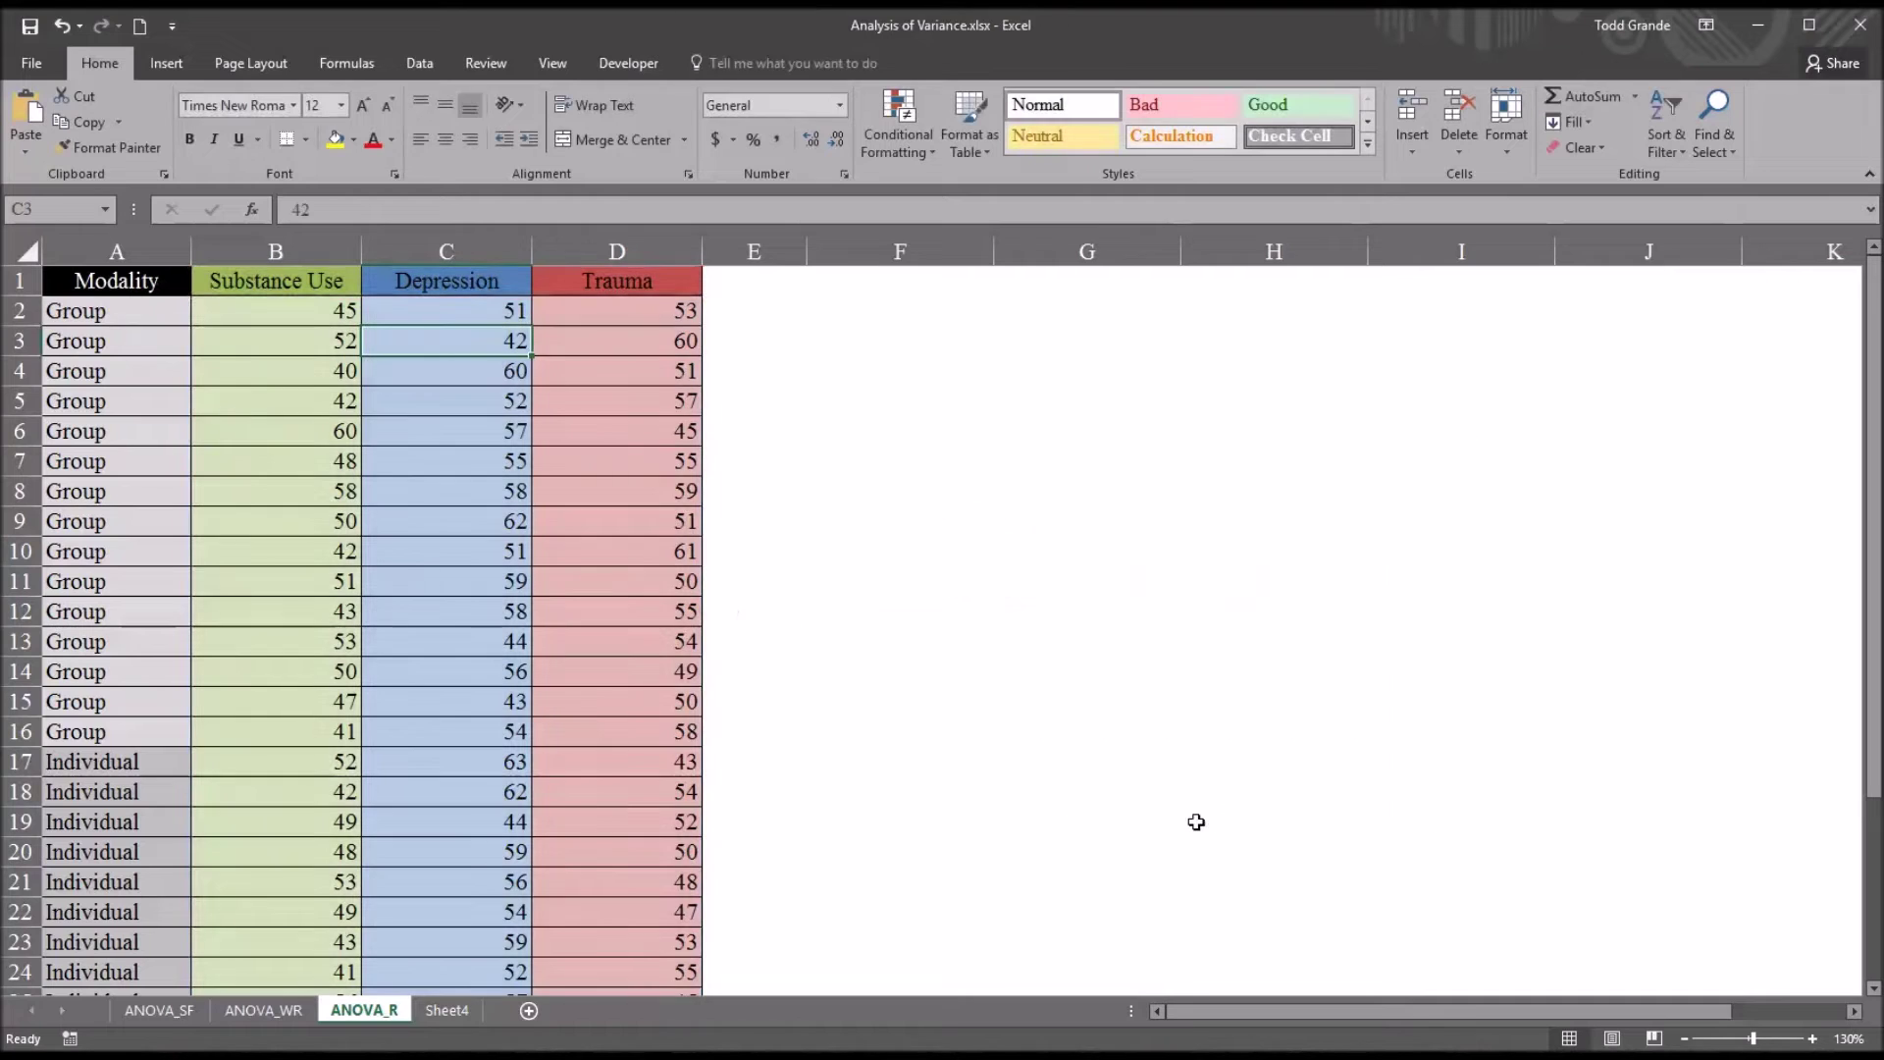
{"action": "left_click", "coordinate": [728, 286]}
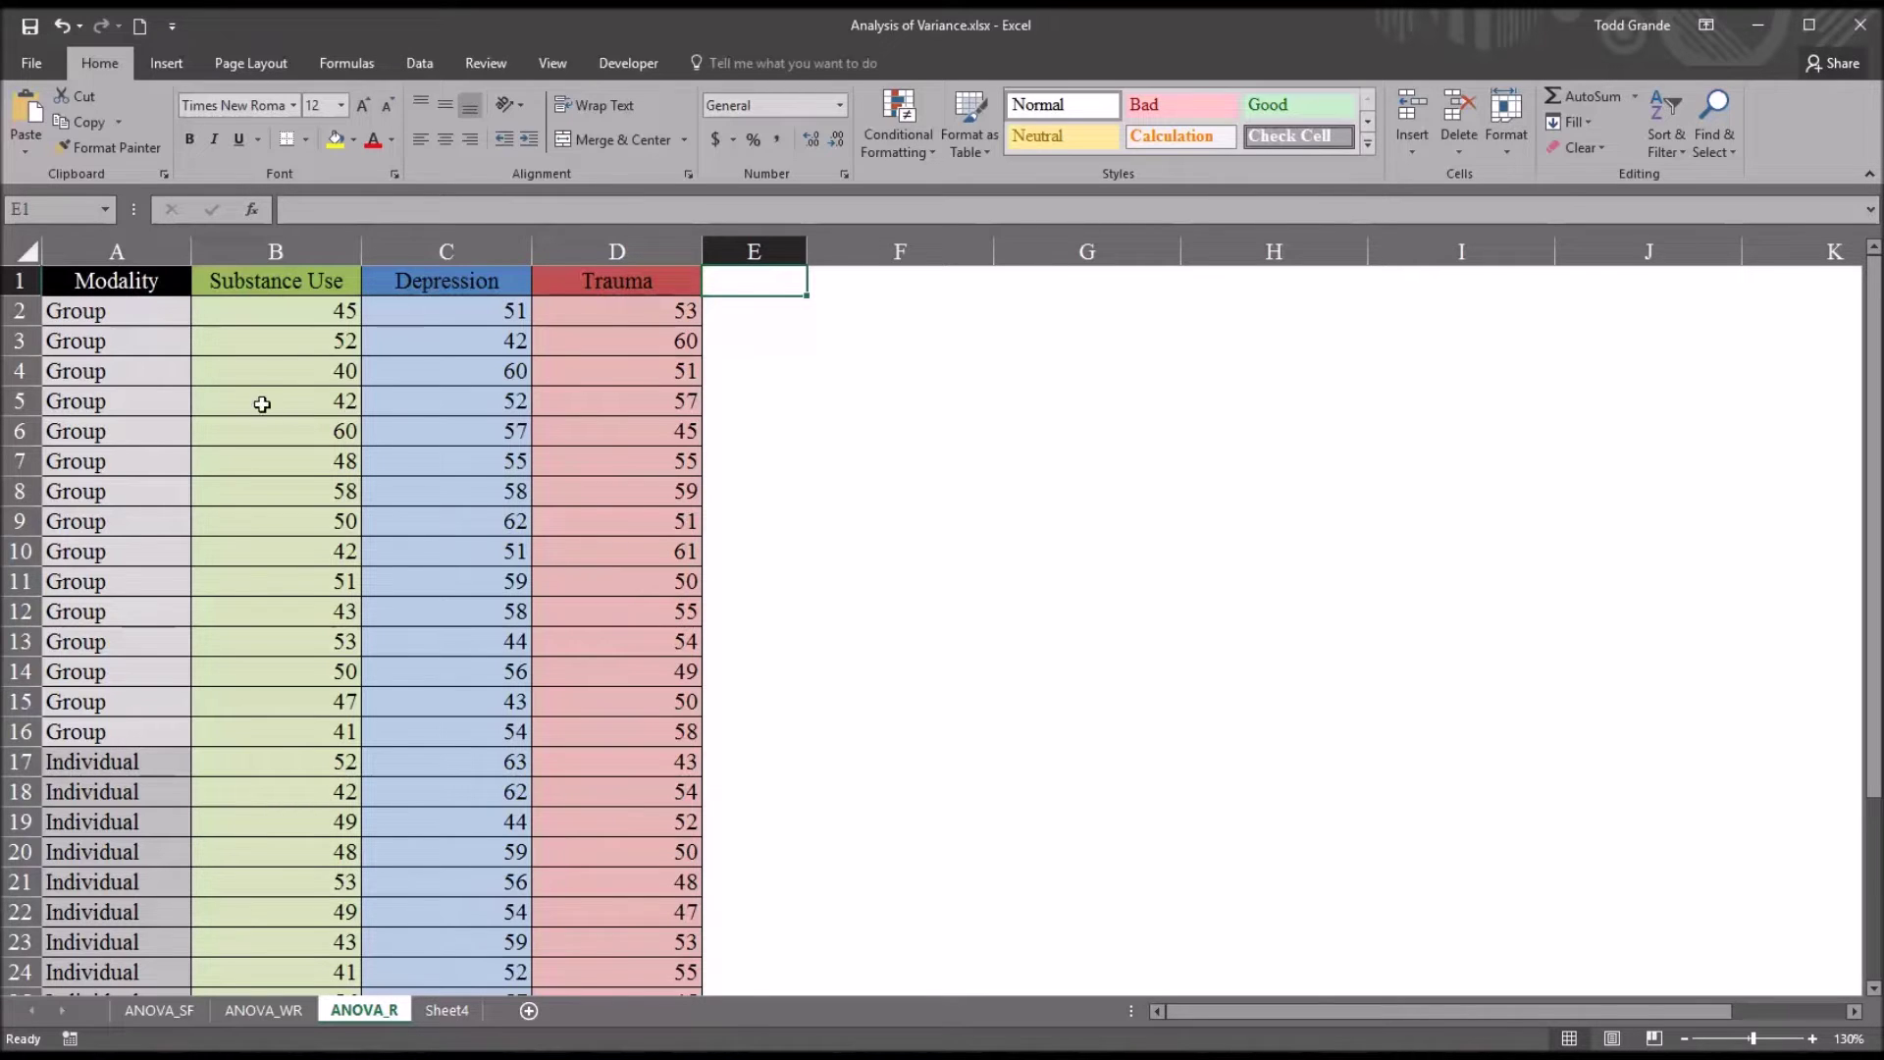
- Review the Group scores in B2:B16 and C2:C16, ending with B2:B16 selected
{"action": "left_click_drag", "start_coordinate": [236, 314], "coordinate": [246, 731]}
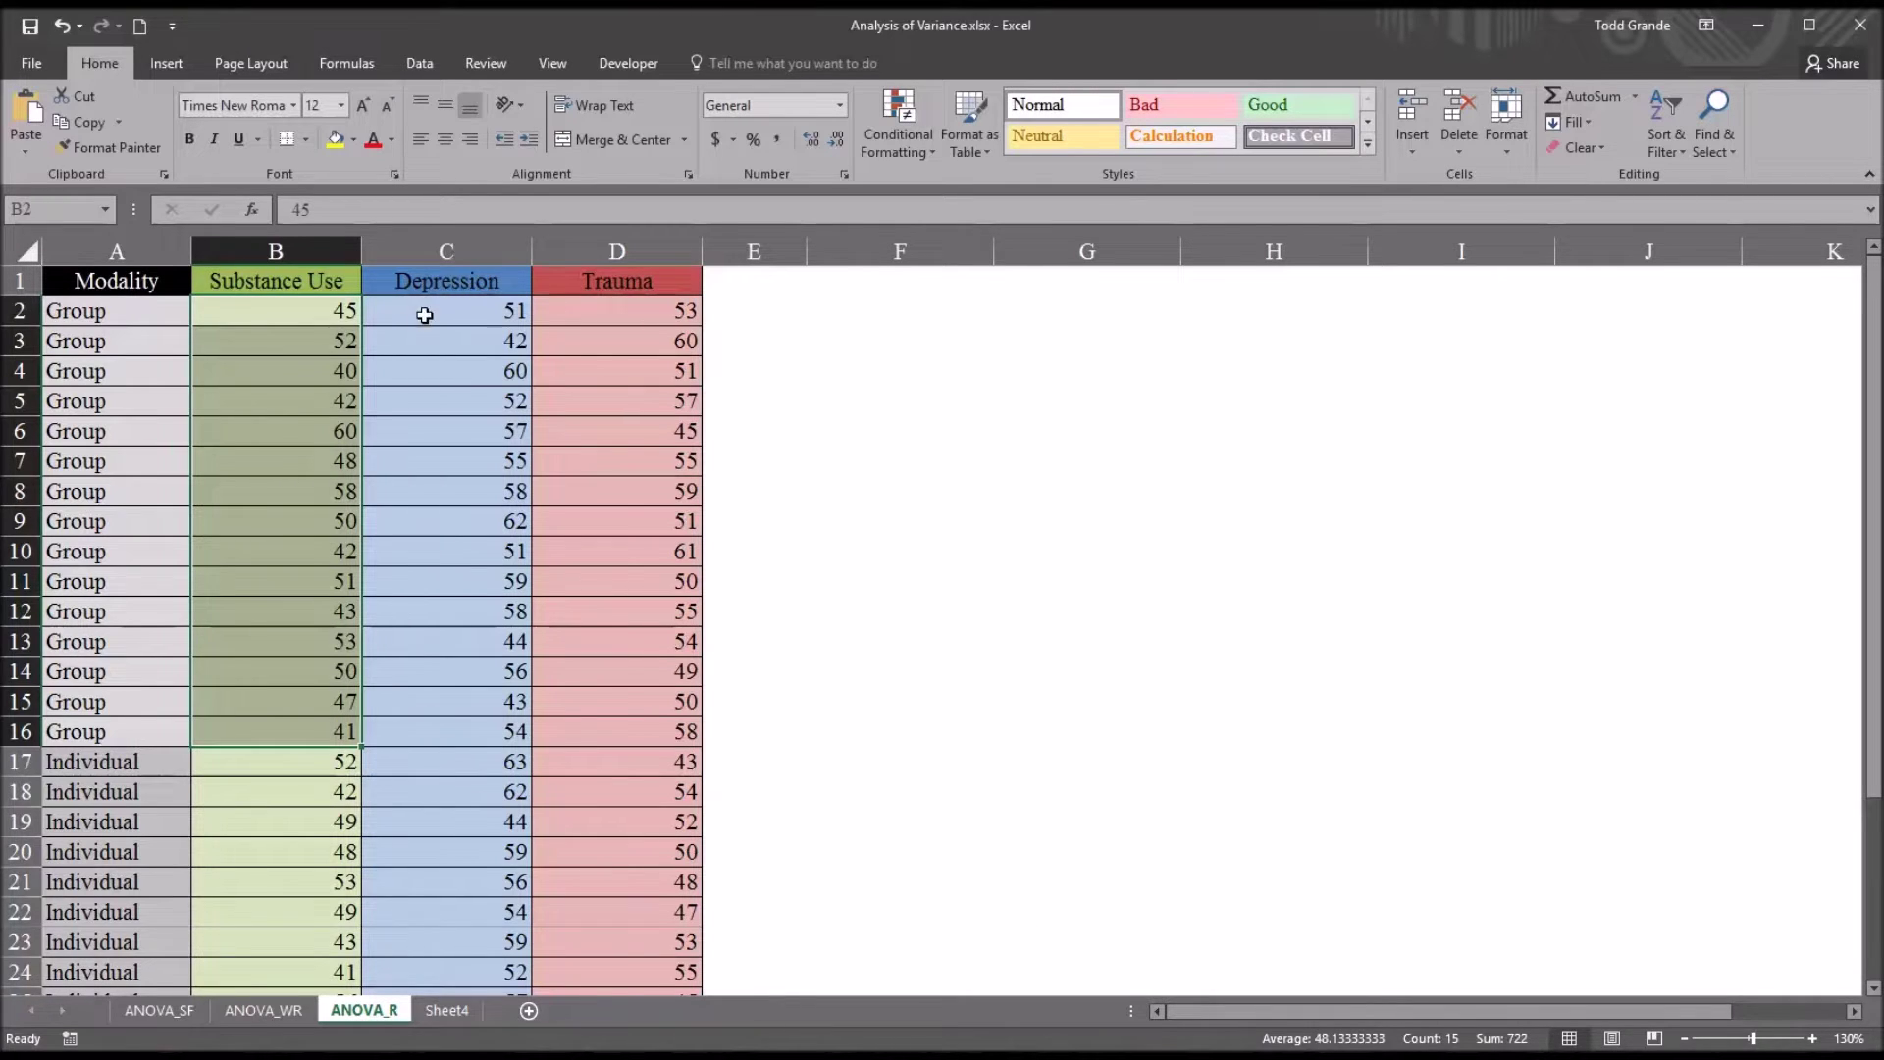
{"action": "left_click_drag", "start_coordinate": [424, 315], "coordinate": [416, 727]}
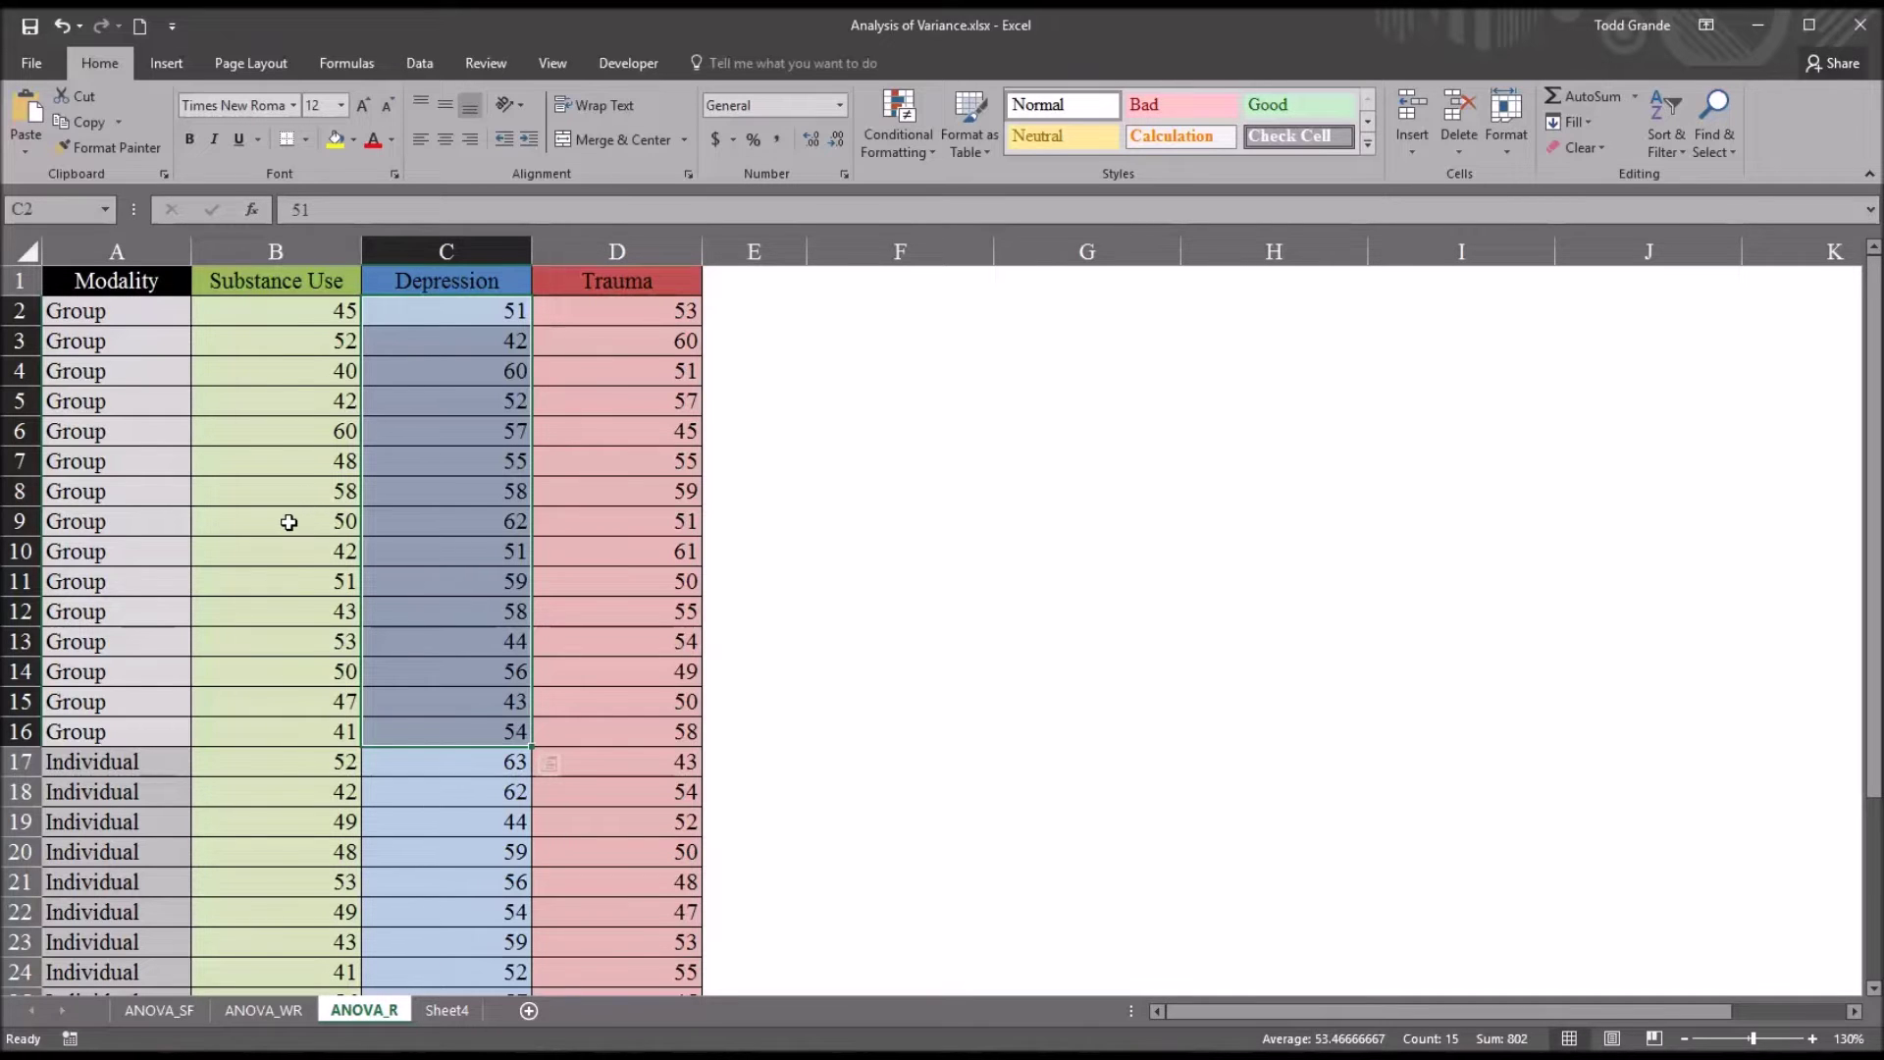
{"action": "left_click_drag", "start_coordinate": [253, 315], "coordinate": [243, 726]}
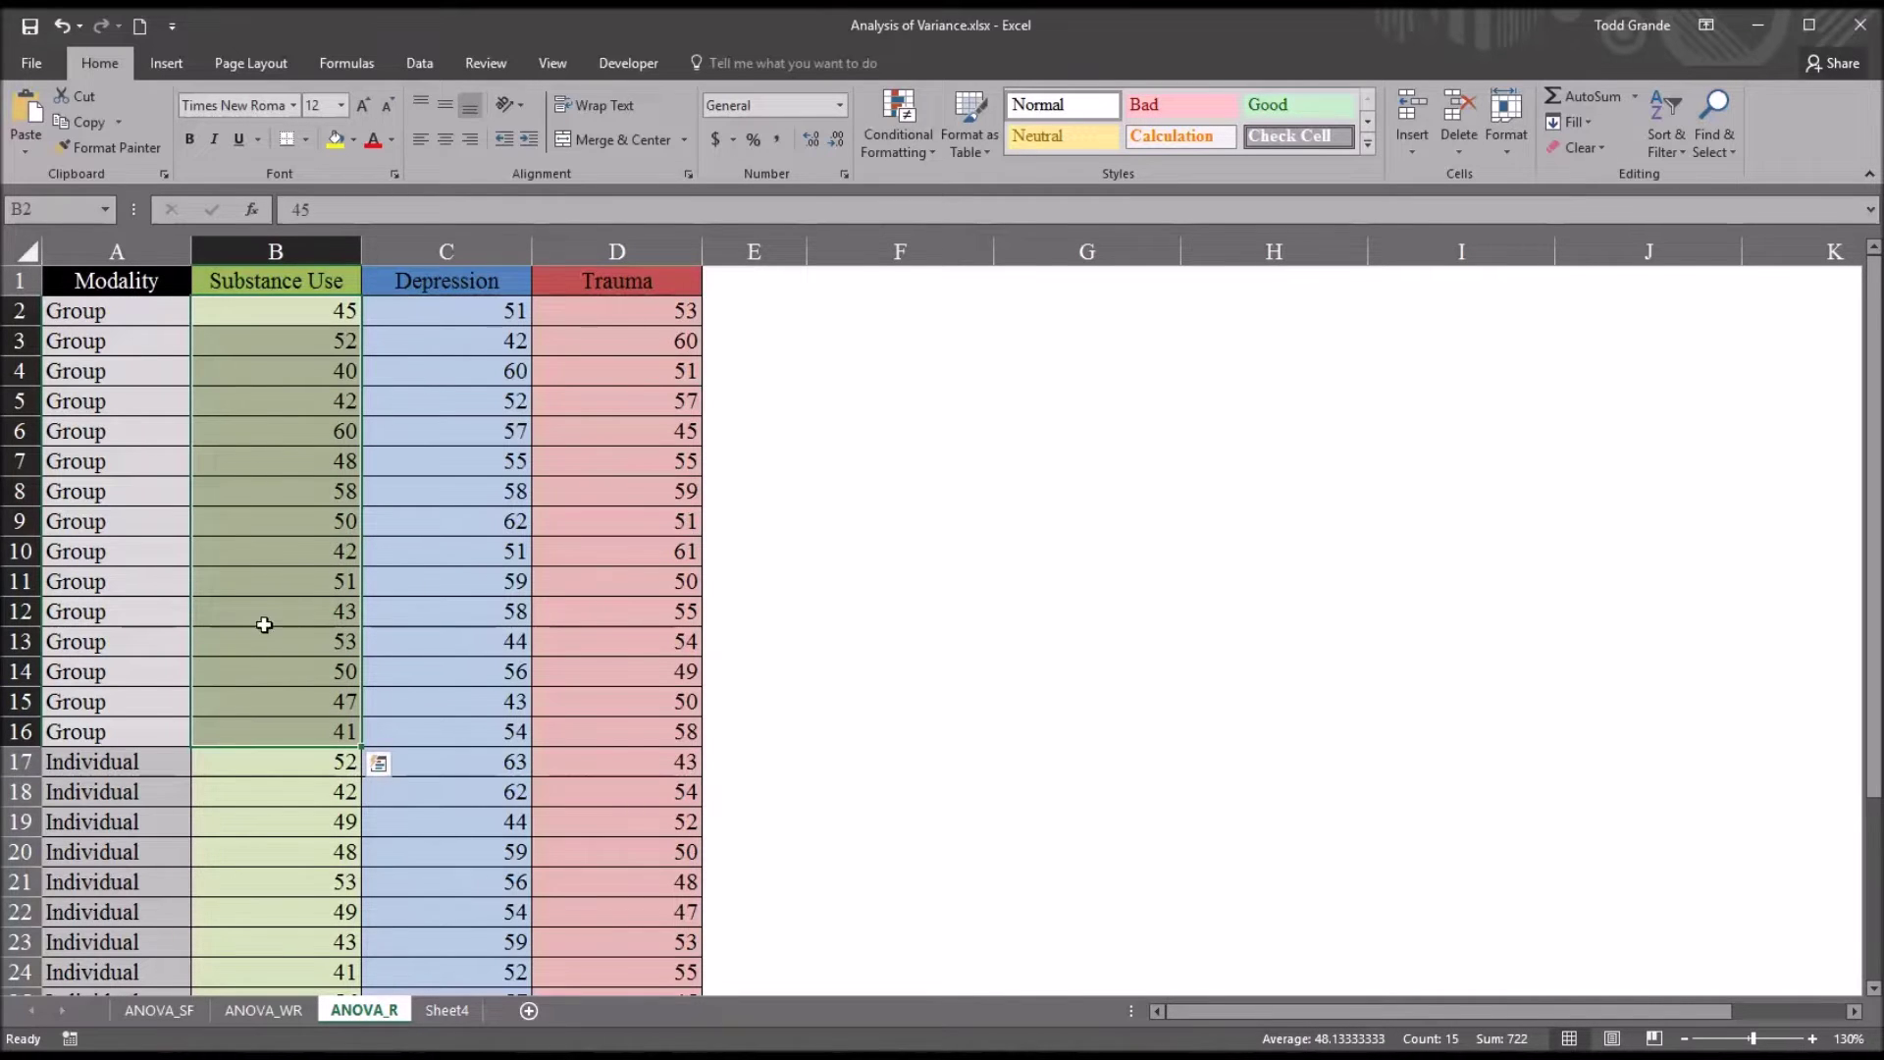
{"action": "left_click", "coordinate": [275, 310]}
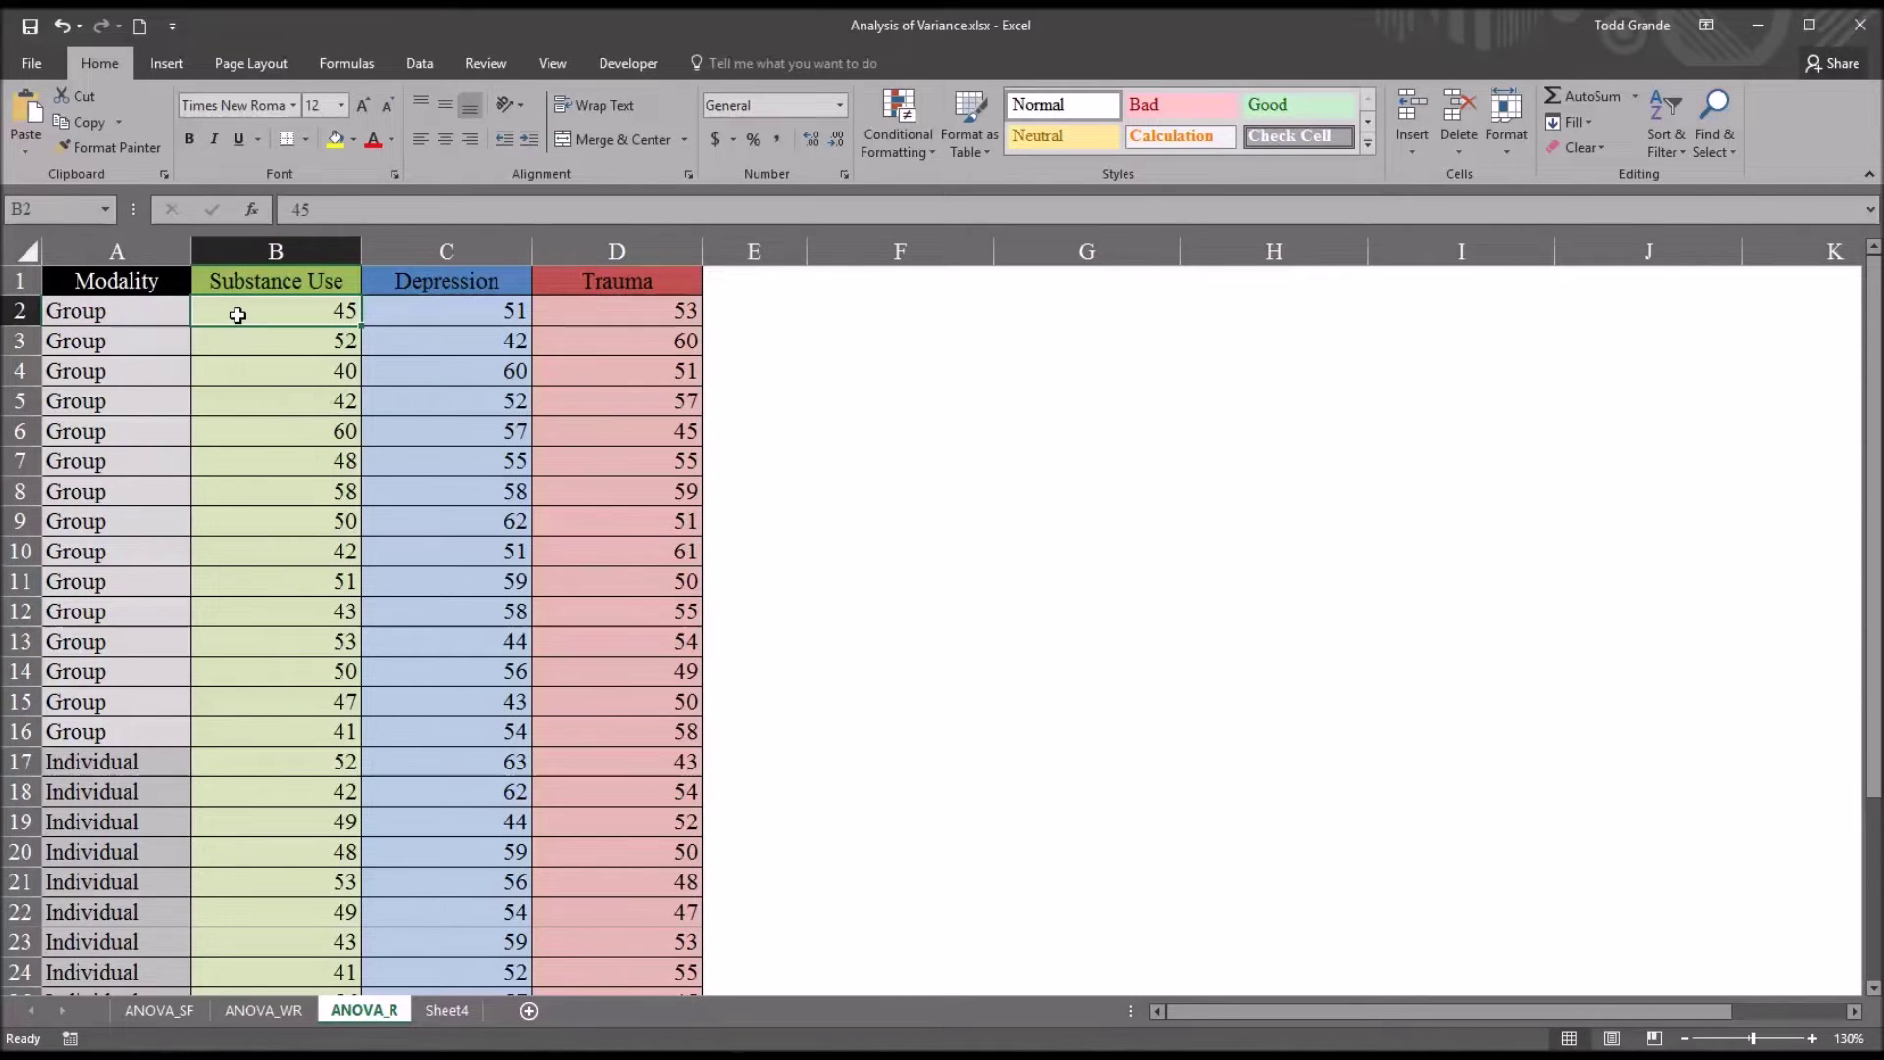
{"action": "left_click_drag", "start_coordinate": [239, 316], "coordinate": [253, 731]}
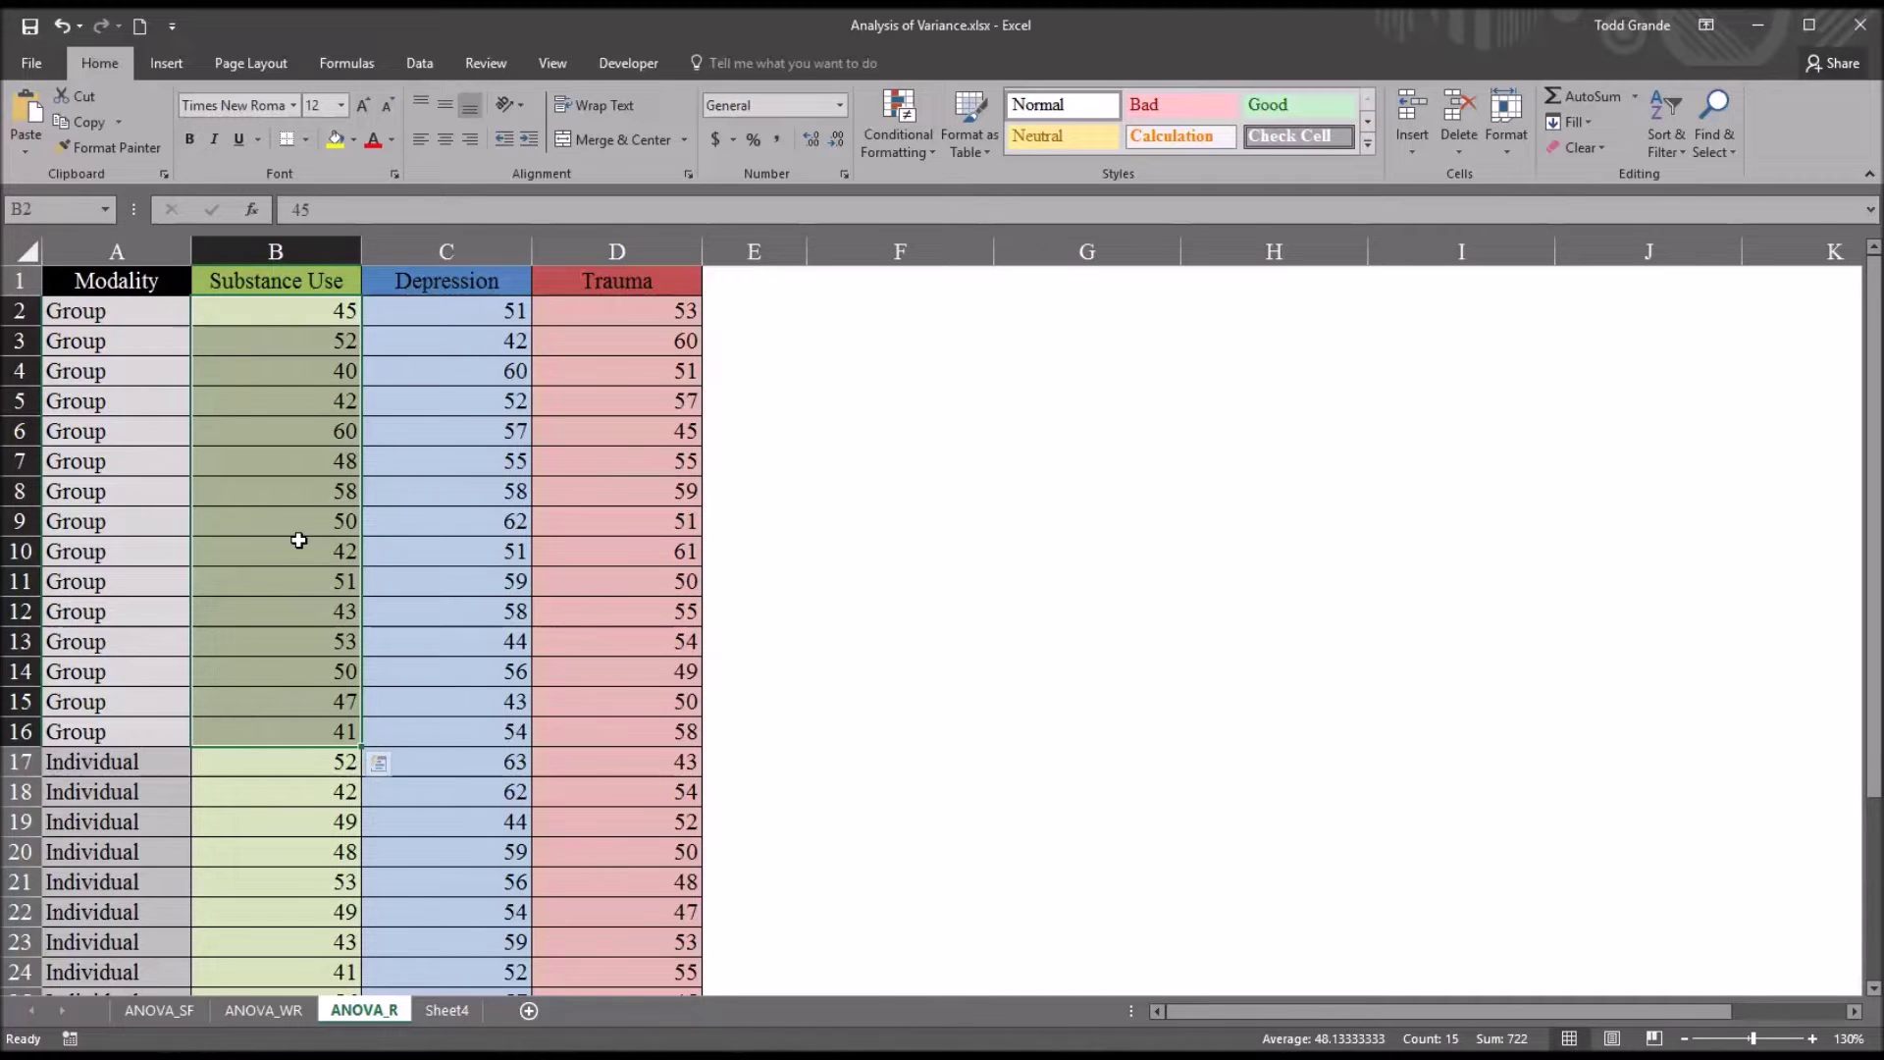
- Insert a Histogram of the Group Substance Use scores B2:B16 and move it beside the data
{"action": "left_click", "coordinate": [156, 68]}
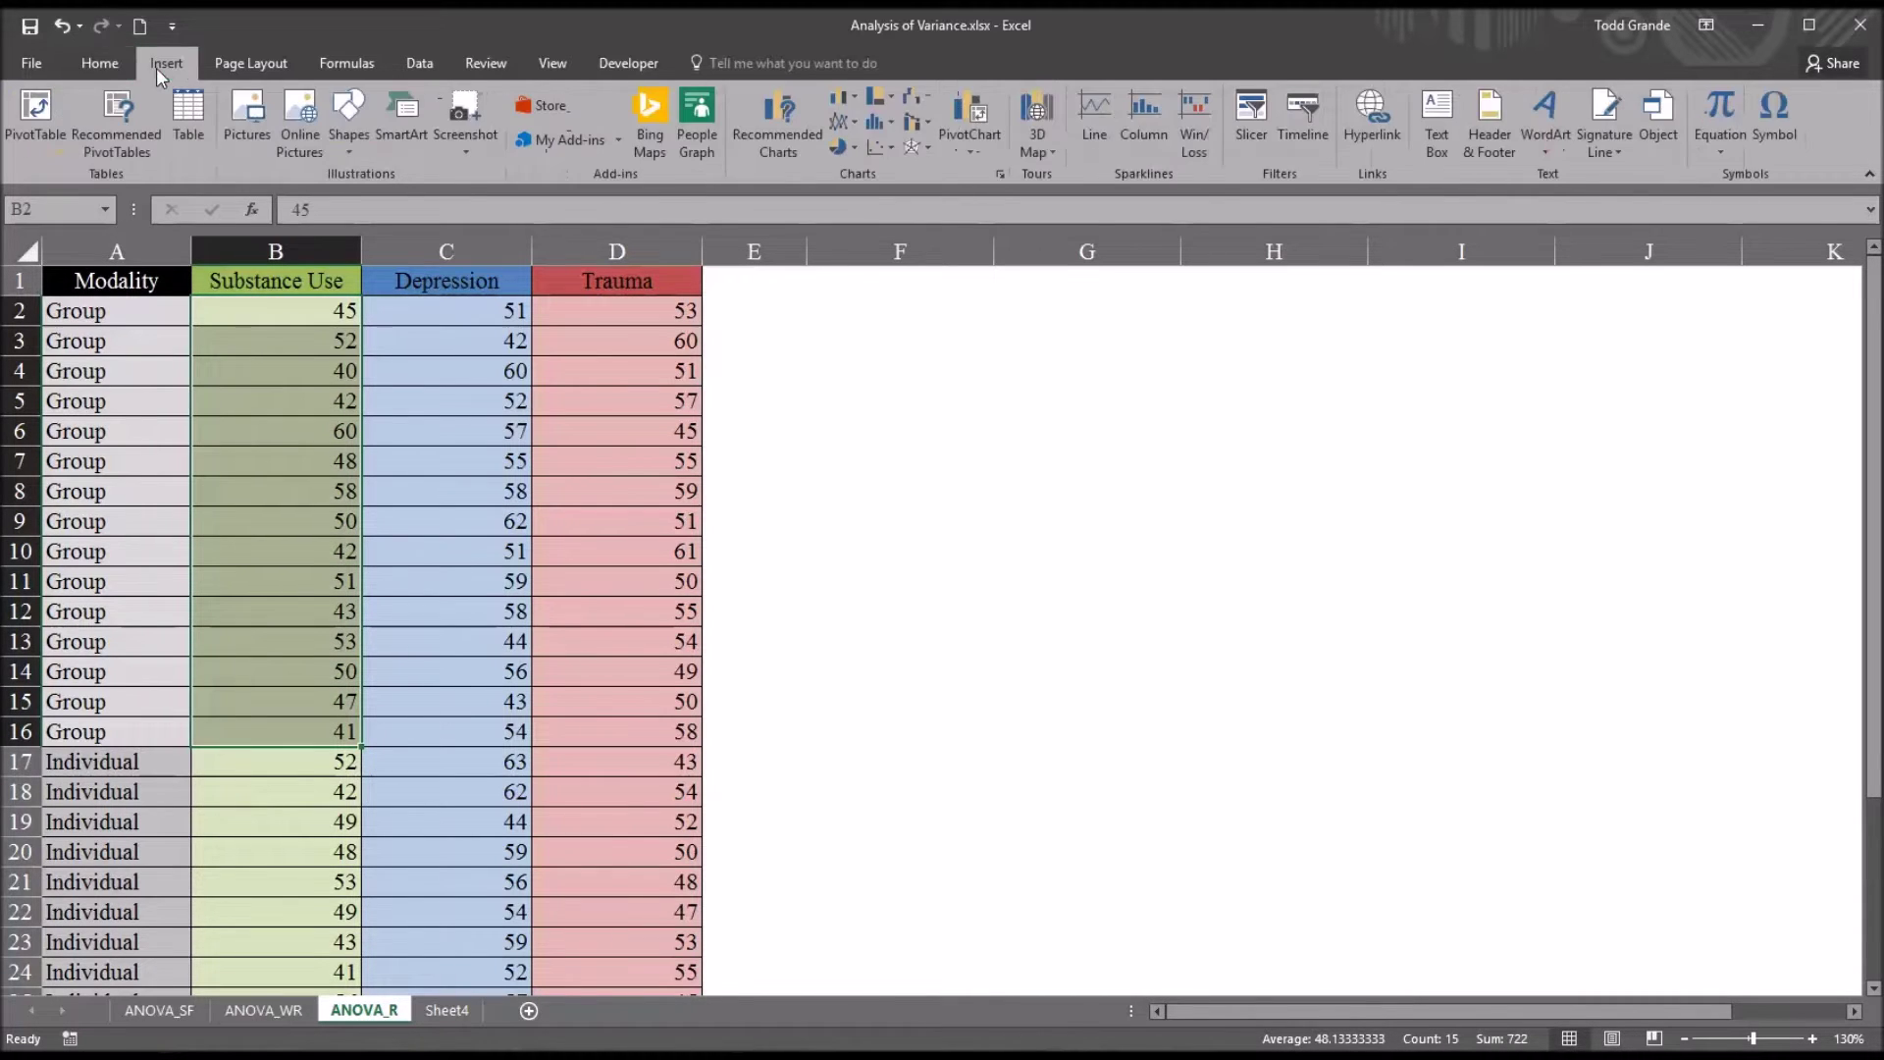
{"action": "left_click", "coordinate": [874, 124]}
{"action": "left_click", "coordinate": [894, 195]}
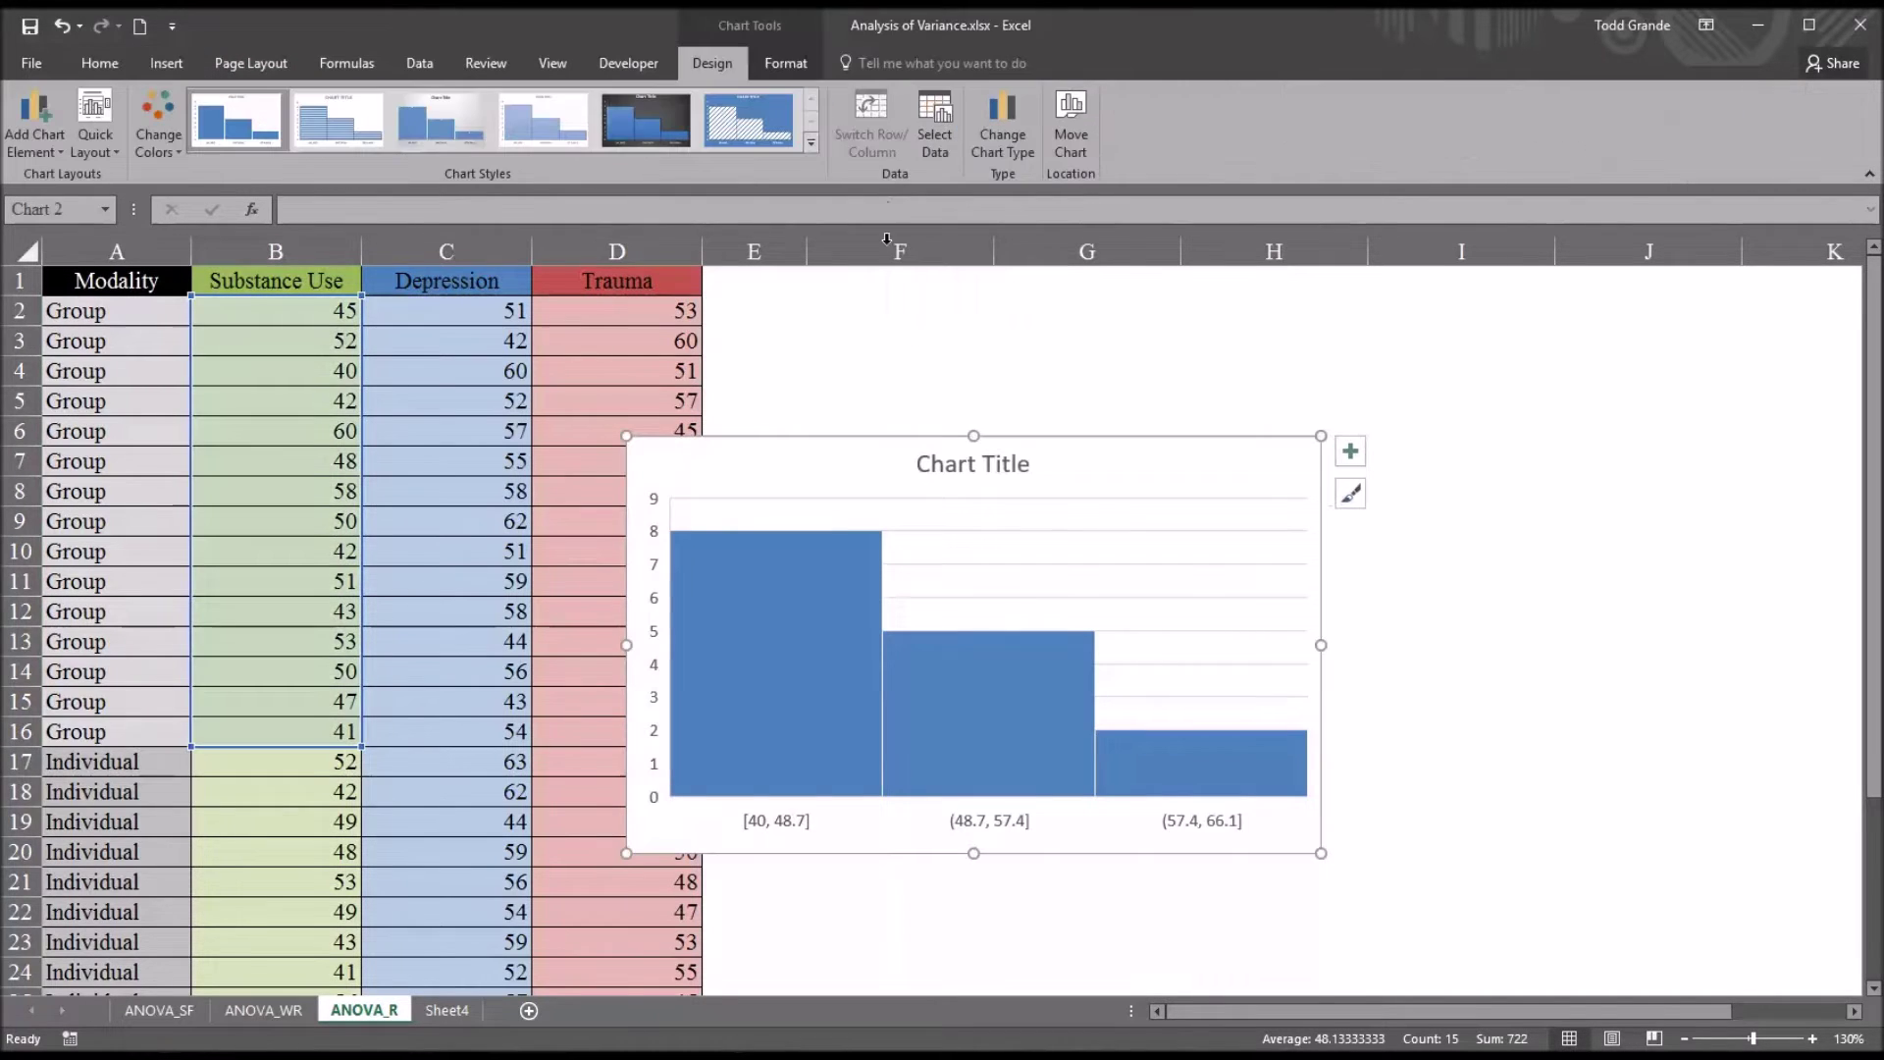
{"action": "left_click_drag", "start_coordinate": [907, 437], "coordinate": [992, 427]}
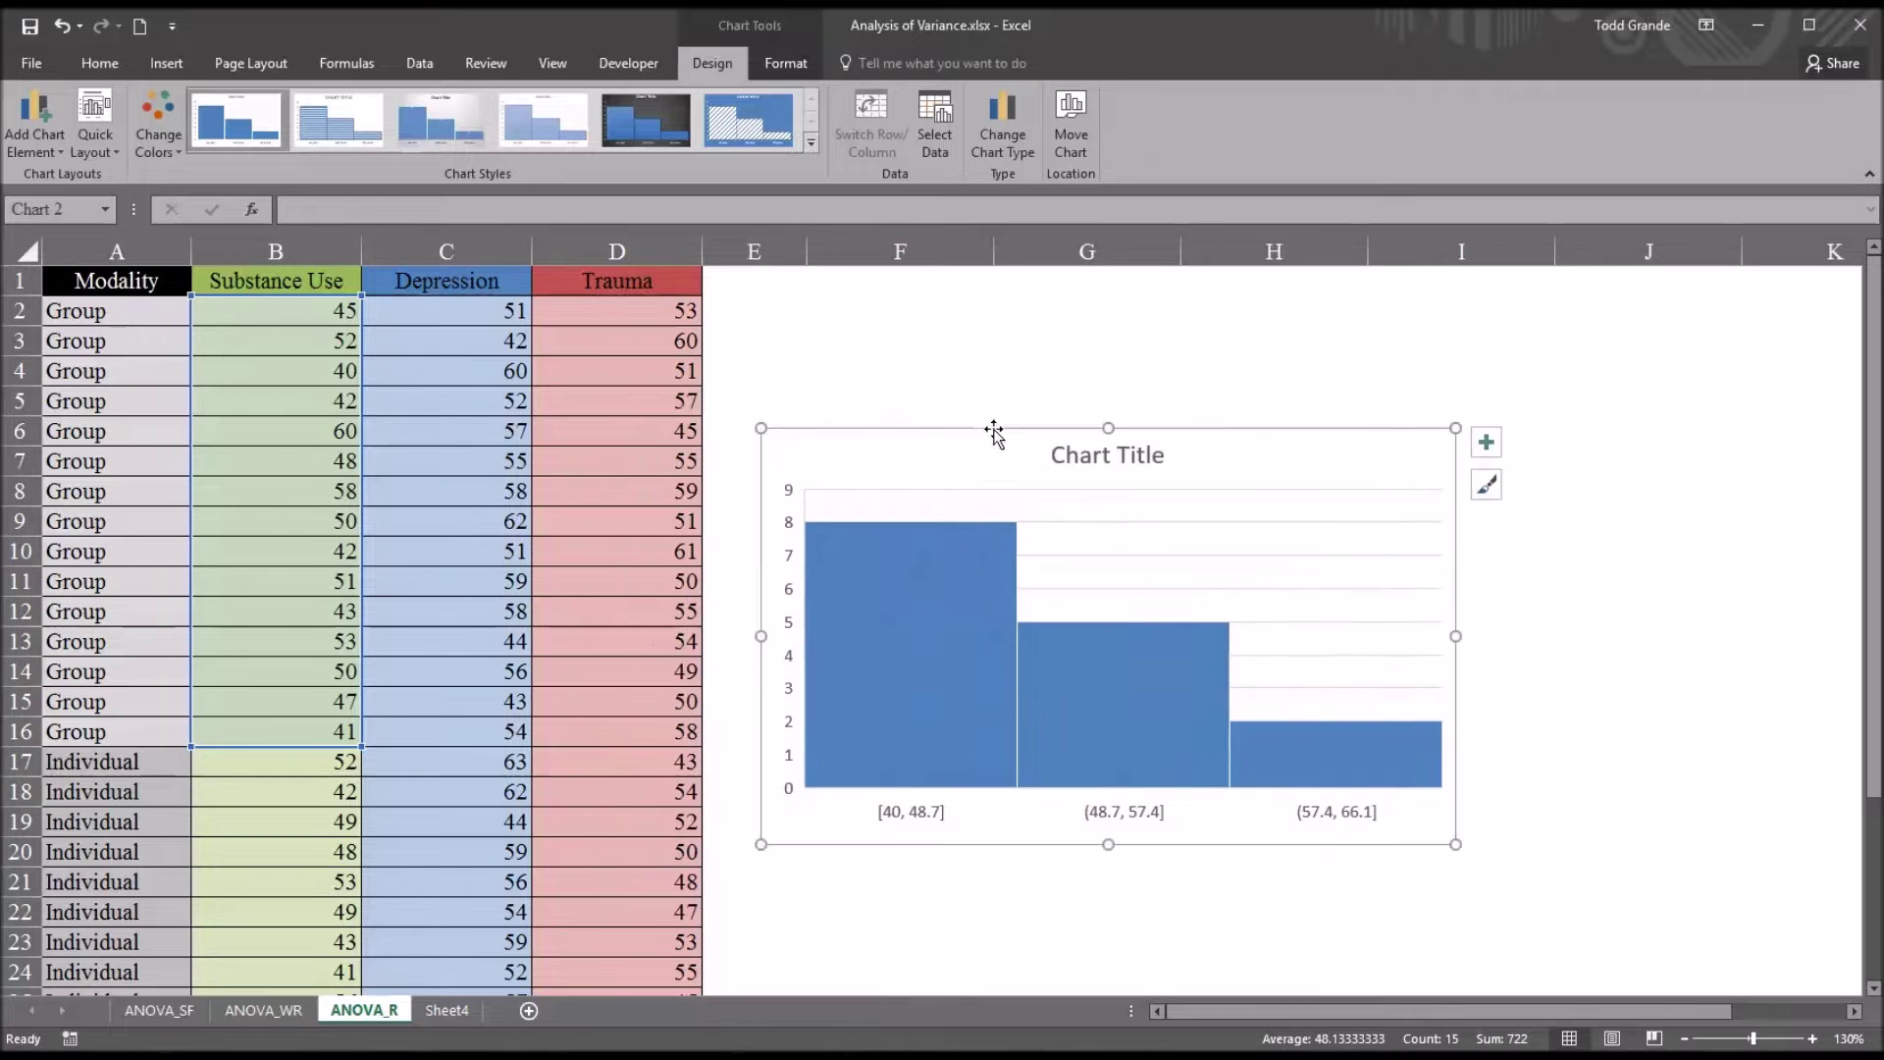
{"action": "mouse_move", "coordinate": [874, 663]}
{"action": "mouse_move", "coordinate": [956, 706]}
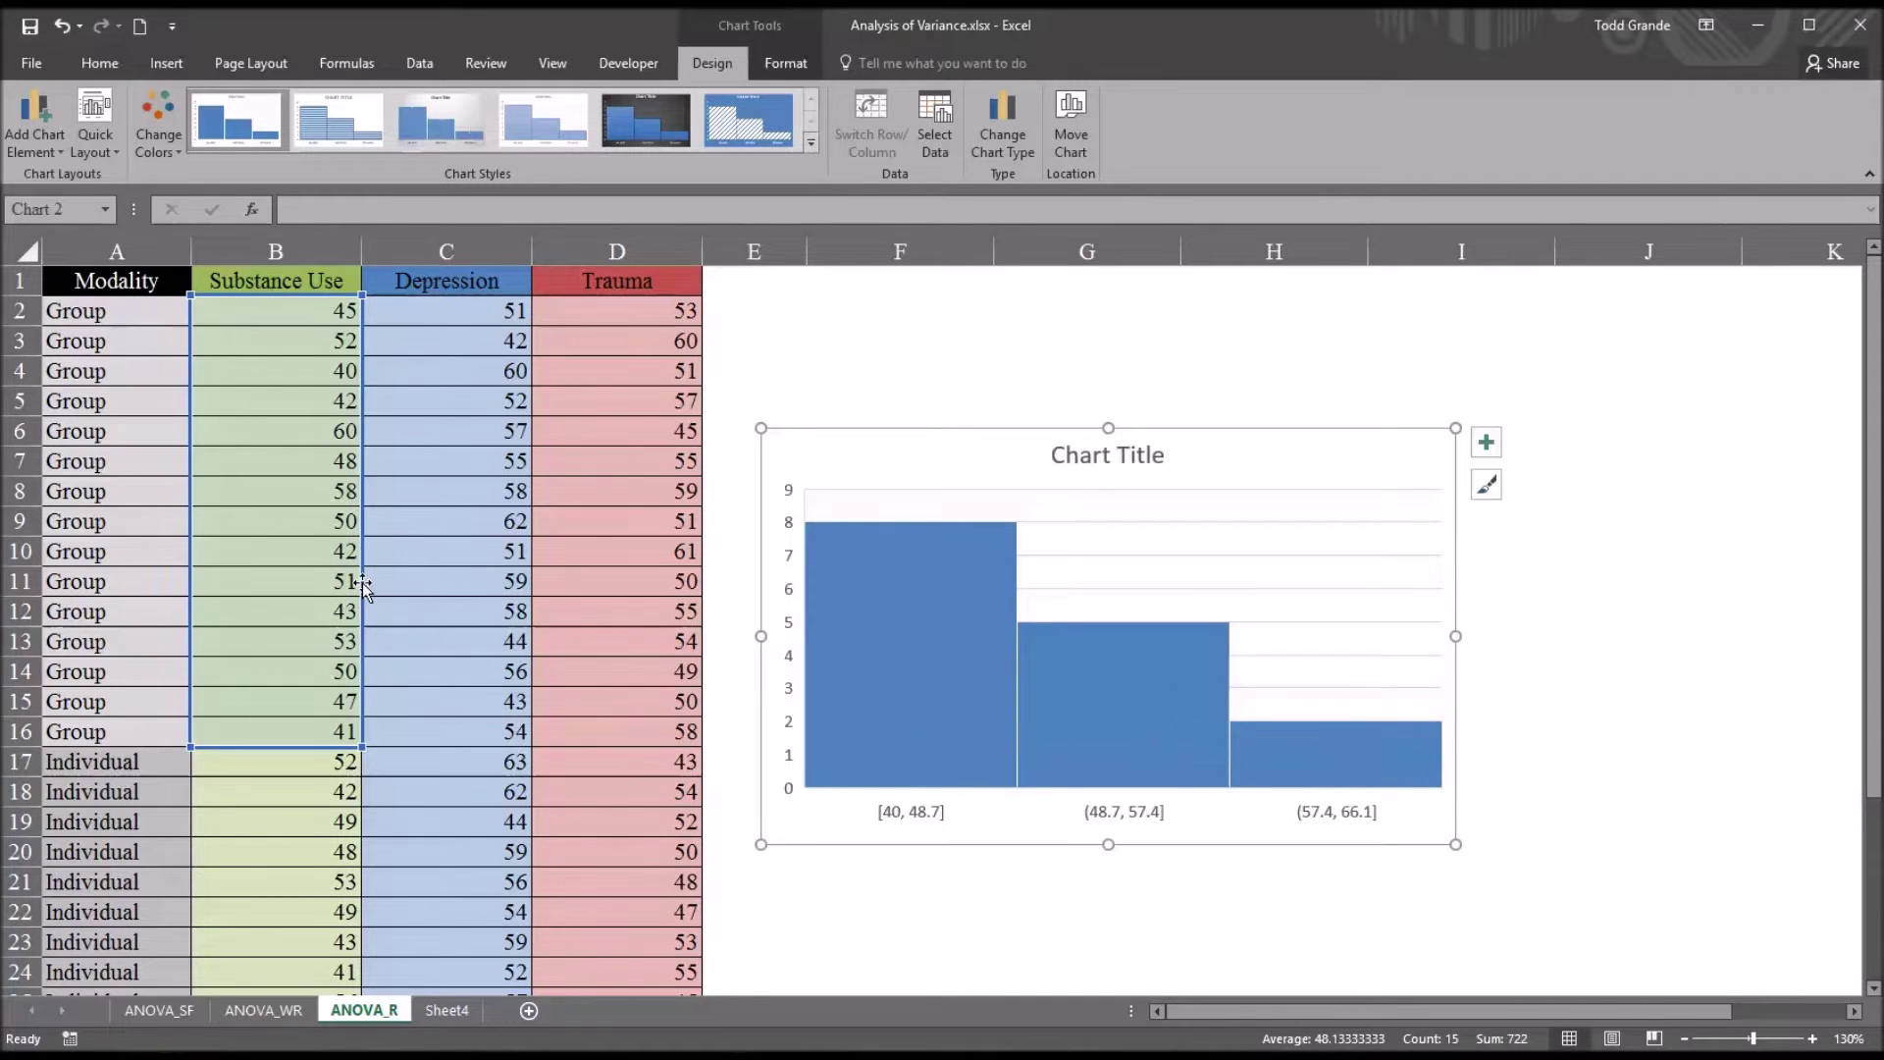
- Shift the histogram's source range to the Group Depression, then Group Trauma scores
{"action": "left_click_drag", "start_coordinate": [364, 589], "coordinate": [438, 578]}
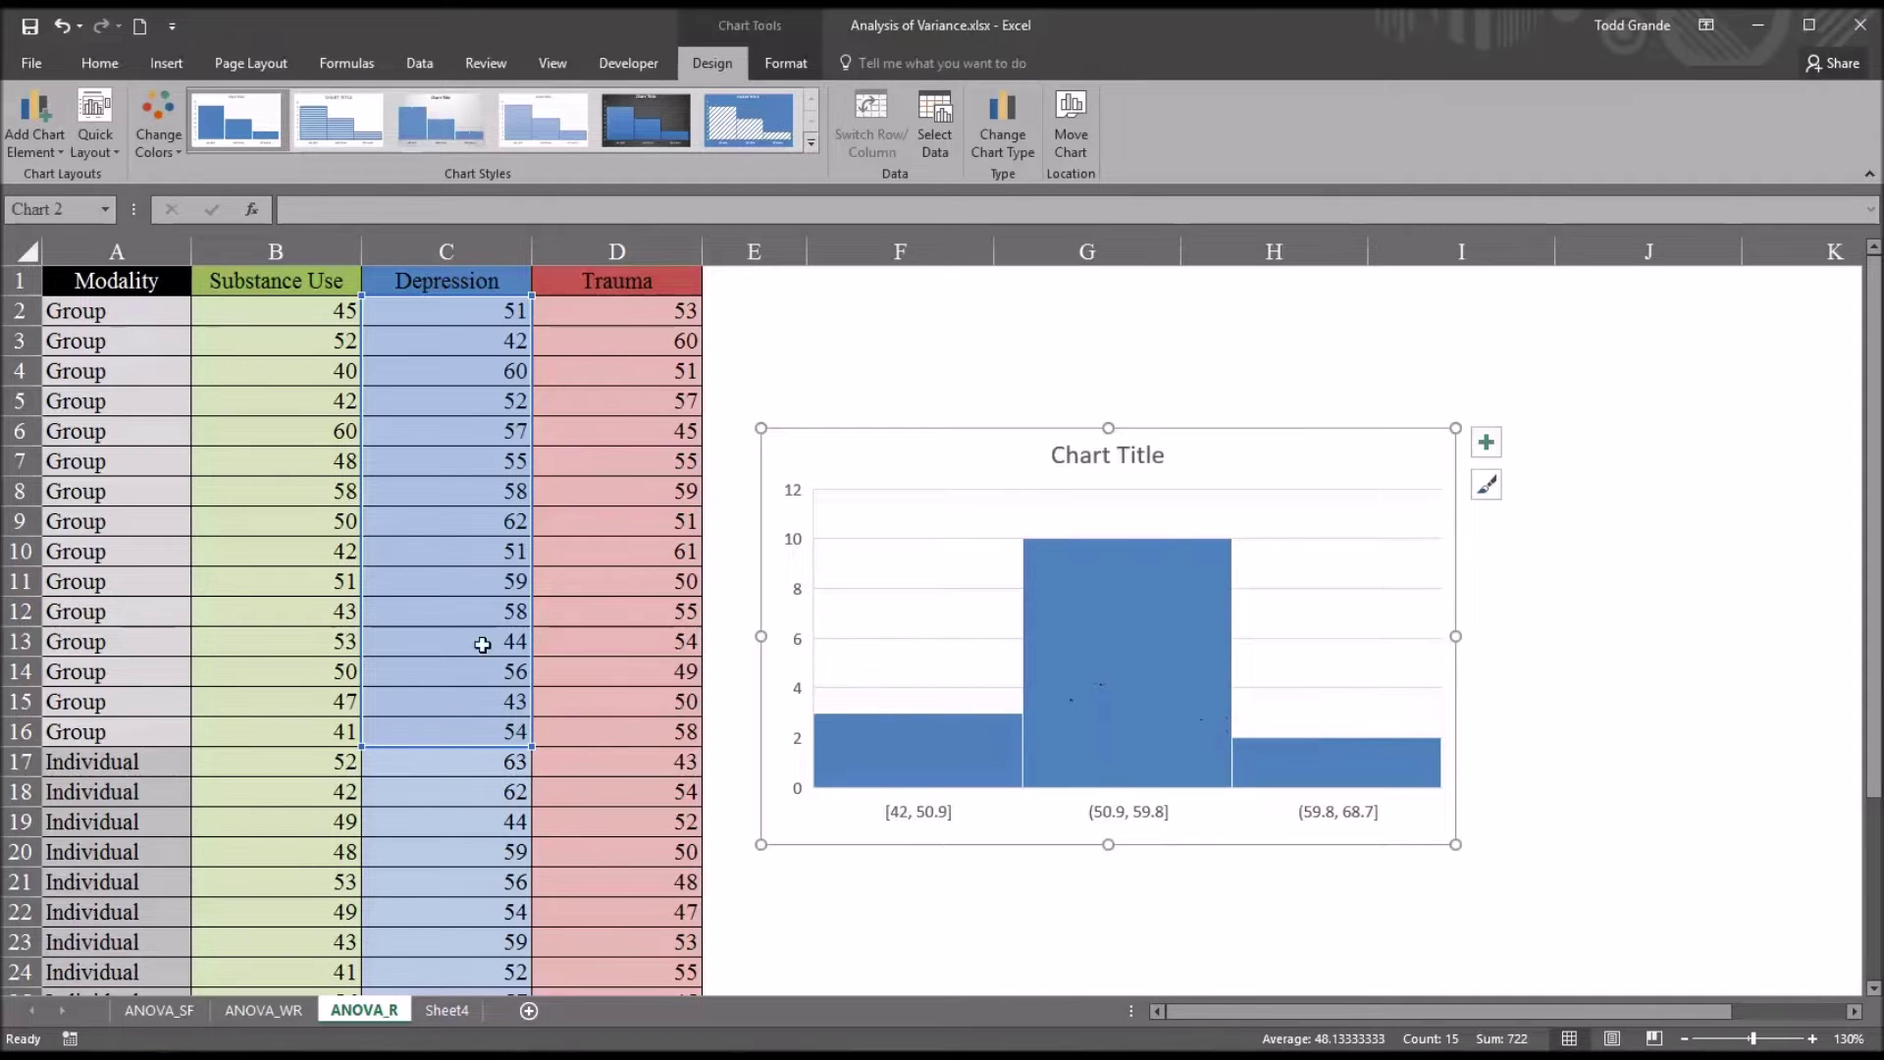
{"action": "left_click_drag", "start_coordinate": [530, 615], "coordinate": [578, 615]}
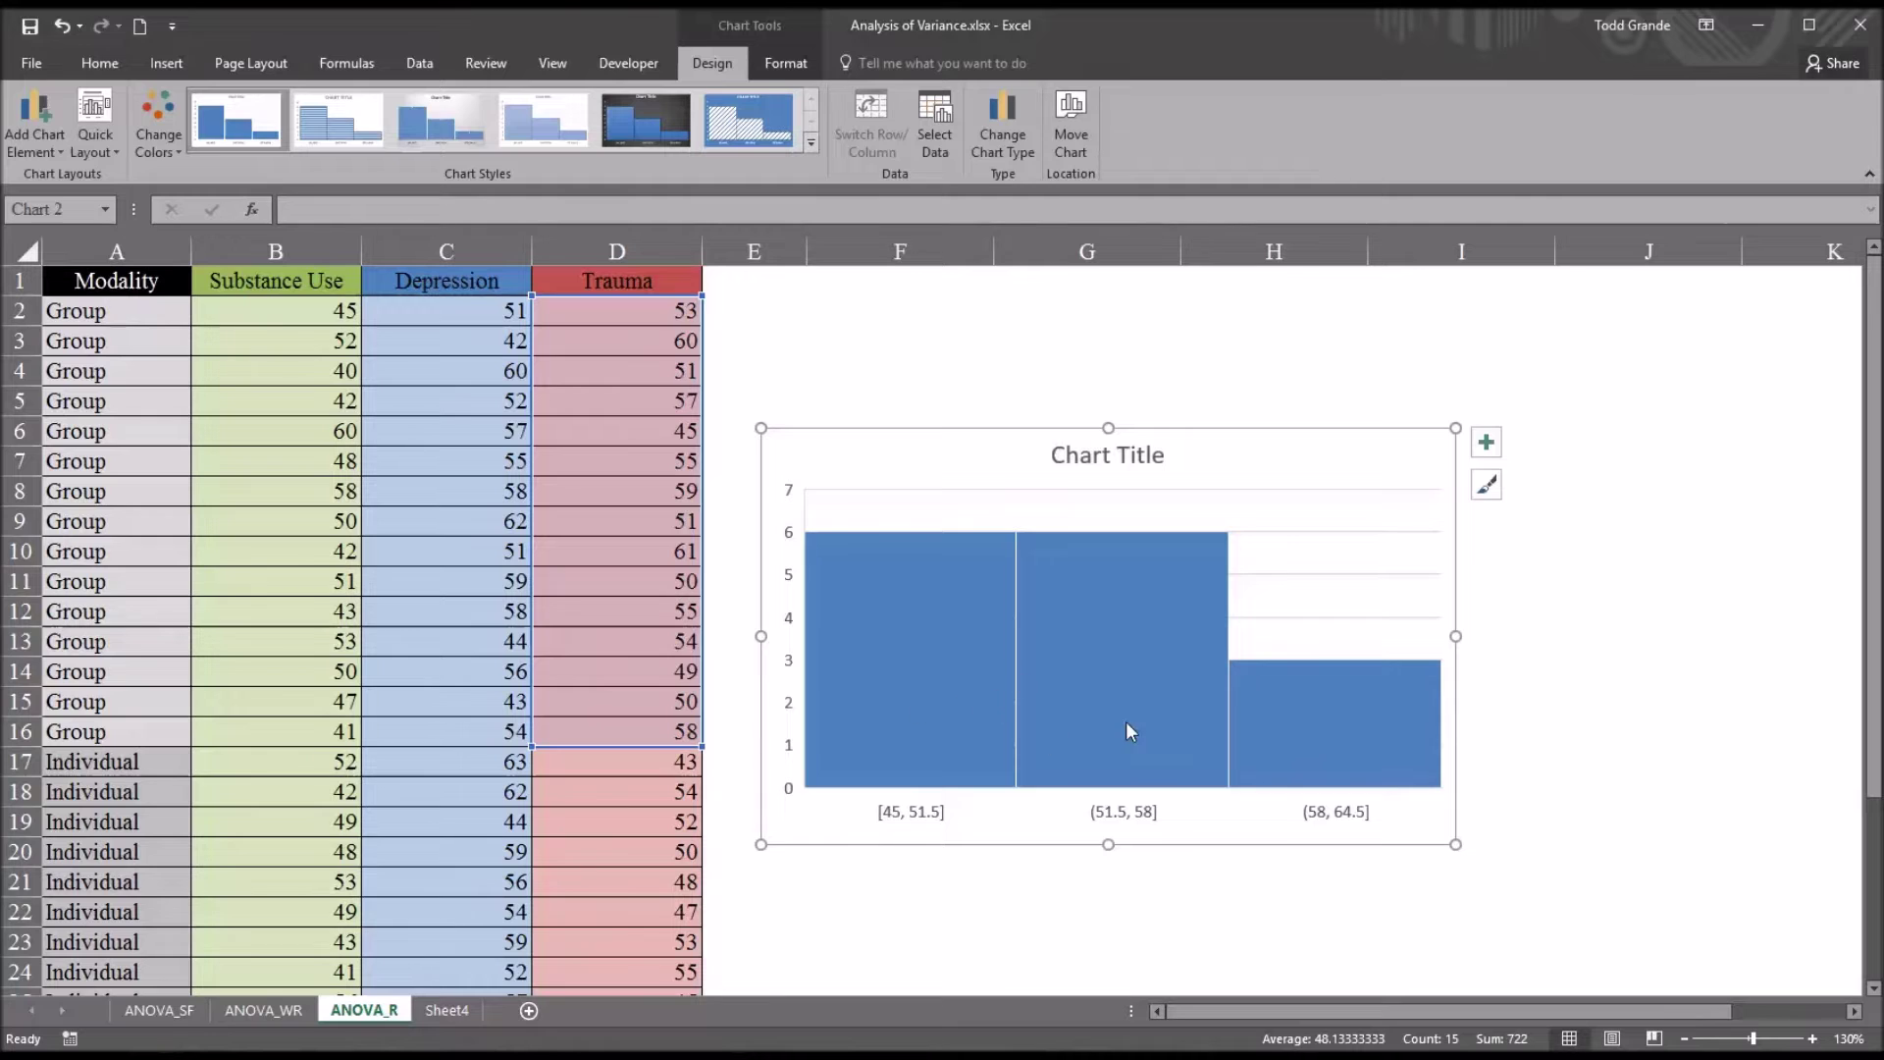
{"action": "mouse_move", "coordinate": [1087, 681]}
- Chart the Individual Substance Use, Depression and Trauma scores (rows 17–31), then delete the histogram
{"action": "left_click_drag", "start_coordinate": [702, 361], "coordinate": [687, 515]}
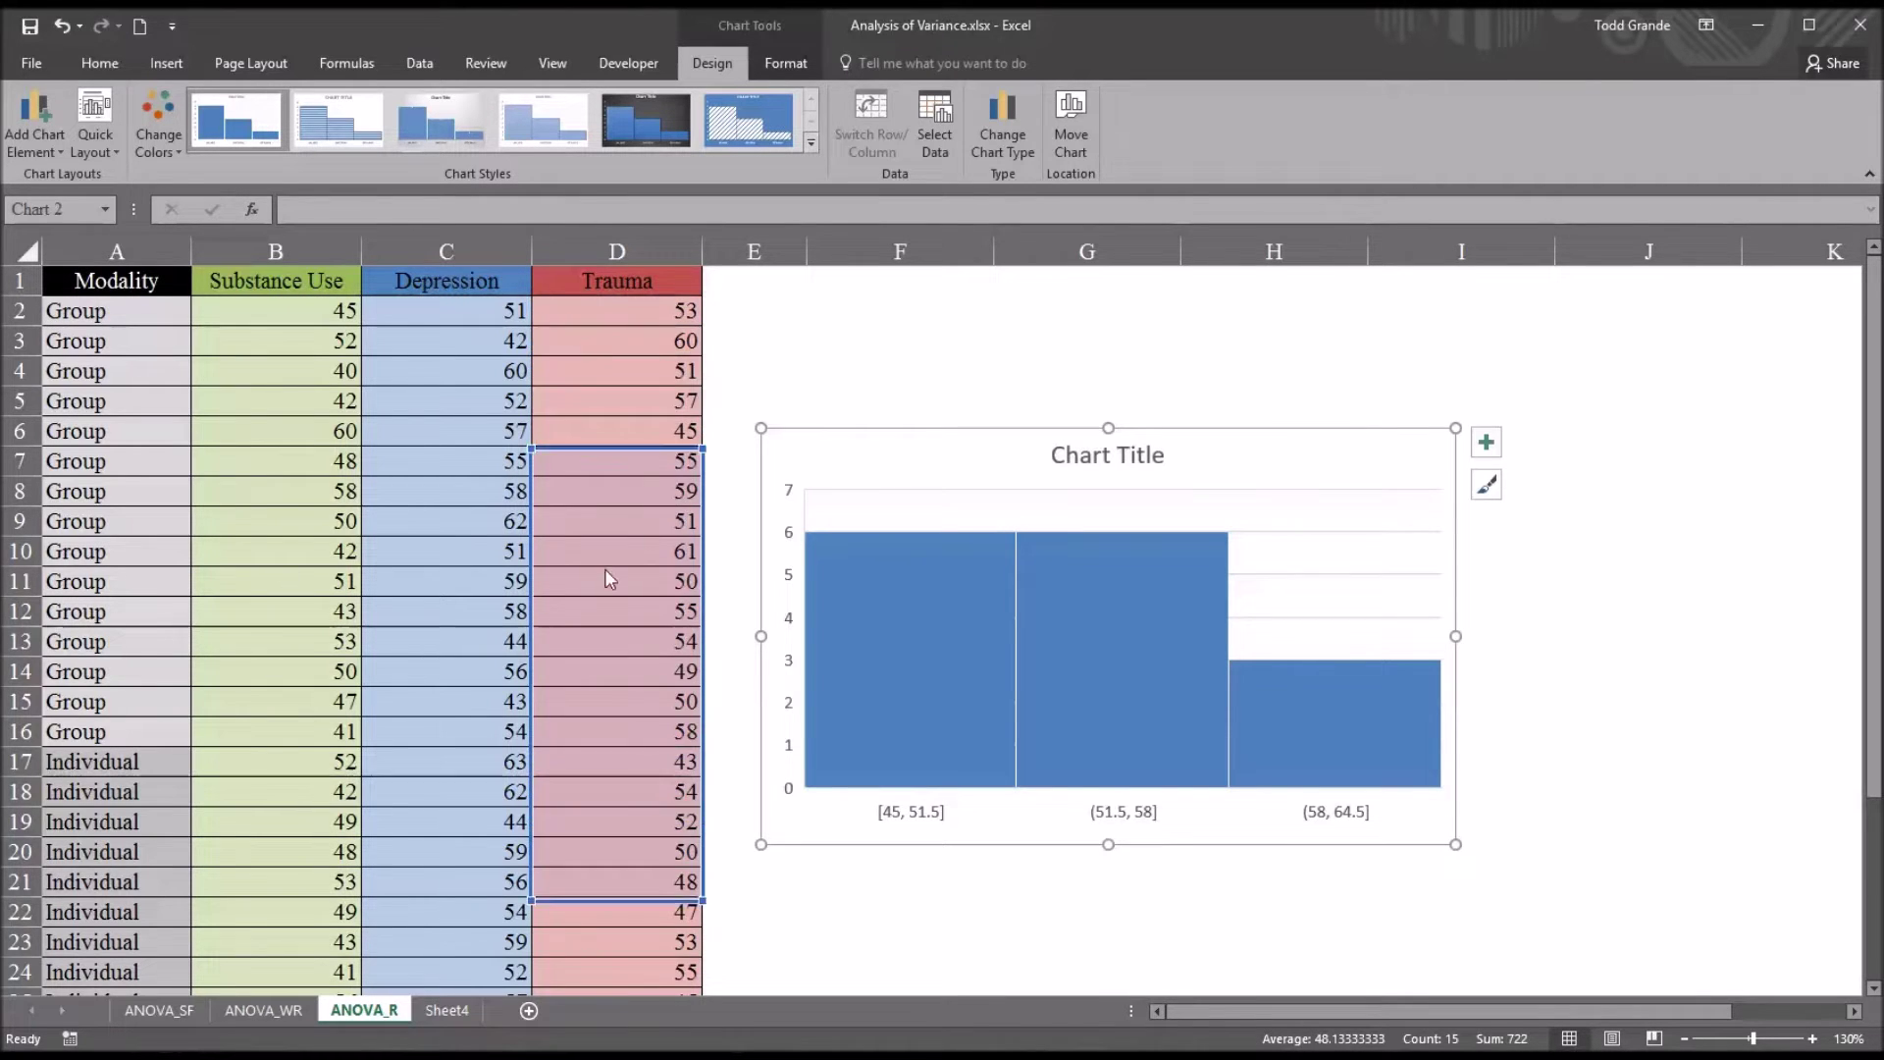
{"action": "left_click_drag", "start_coordinate": [608, 579], "coordinate": [313, 827]}
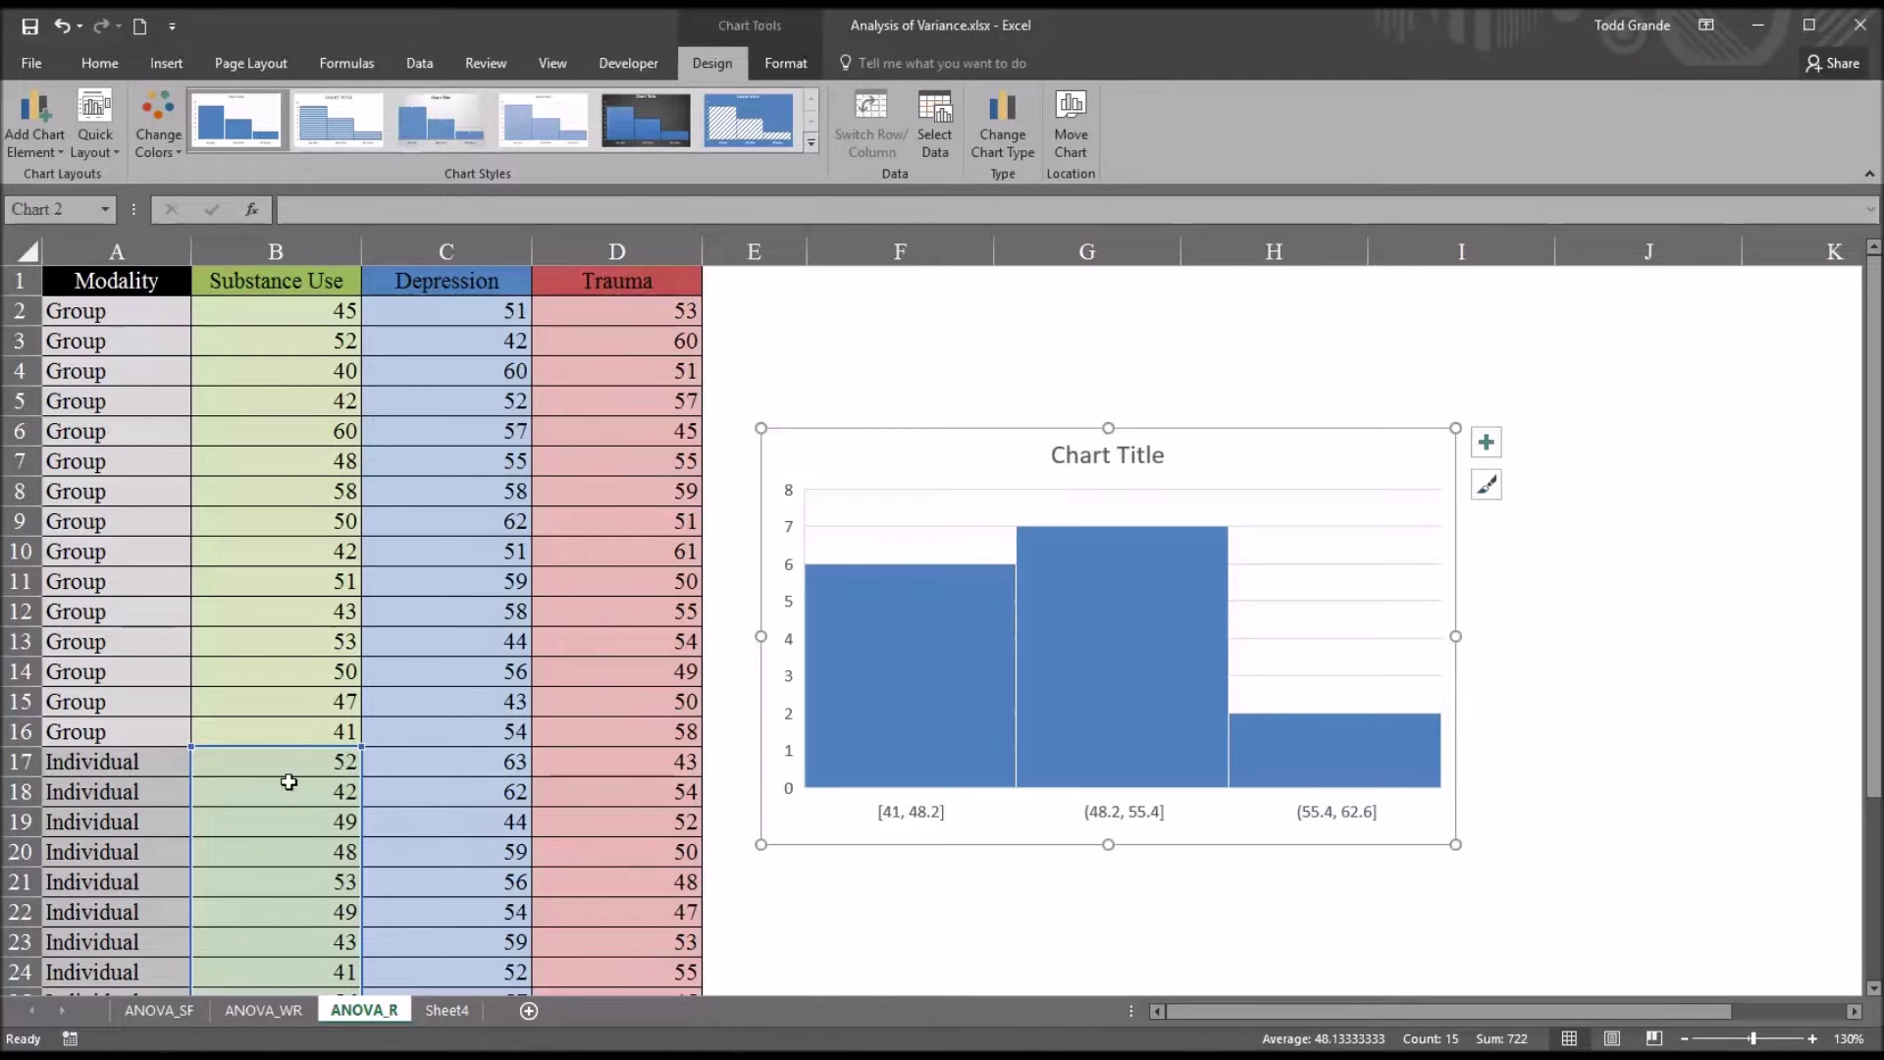
{"action": "left_click_drag", "start_coordinate": [288, 781], "coordinate": [391, 778]}
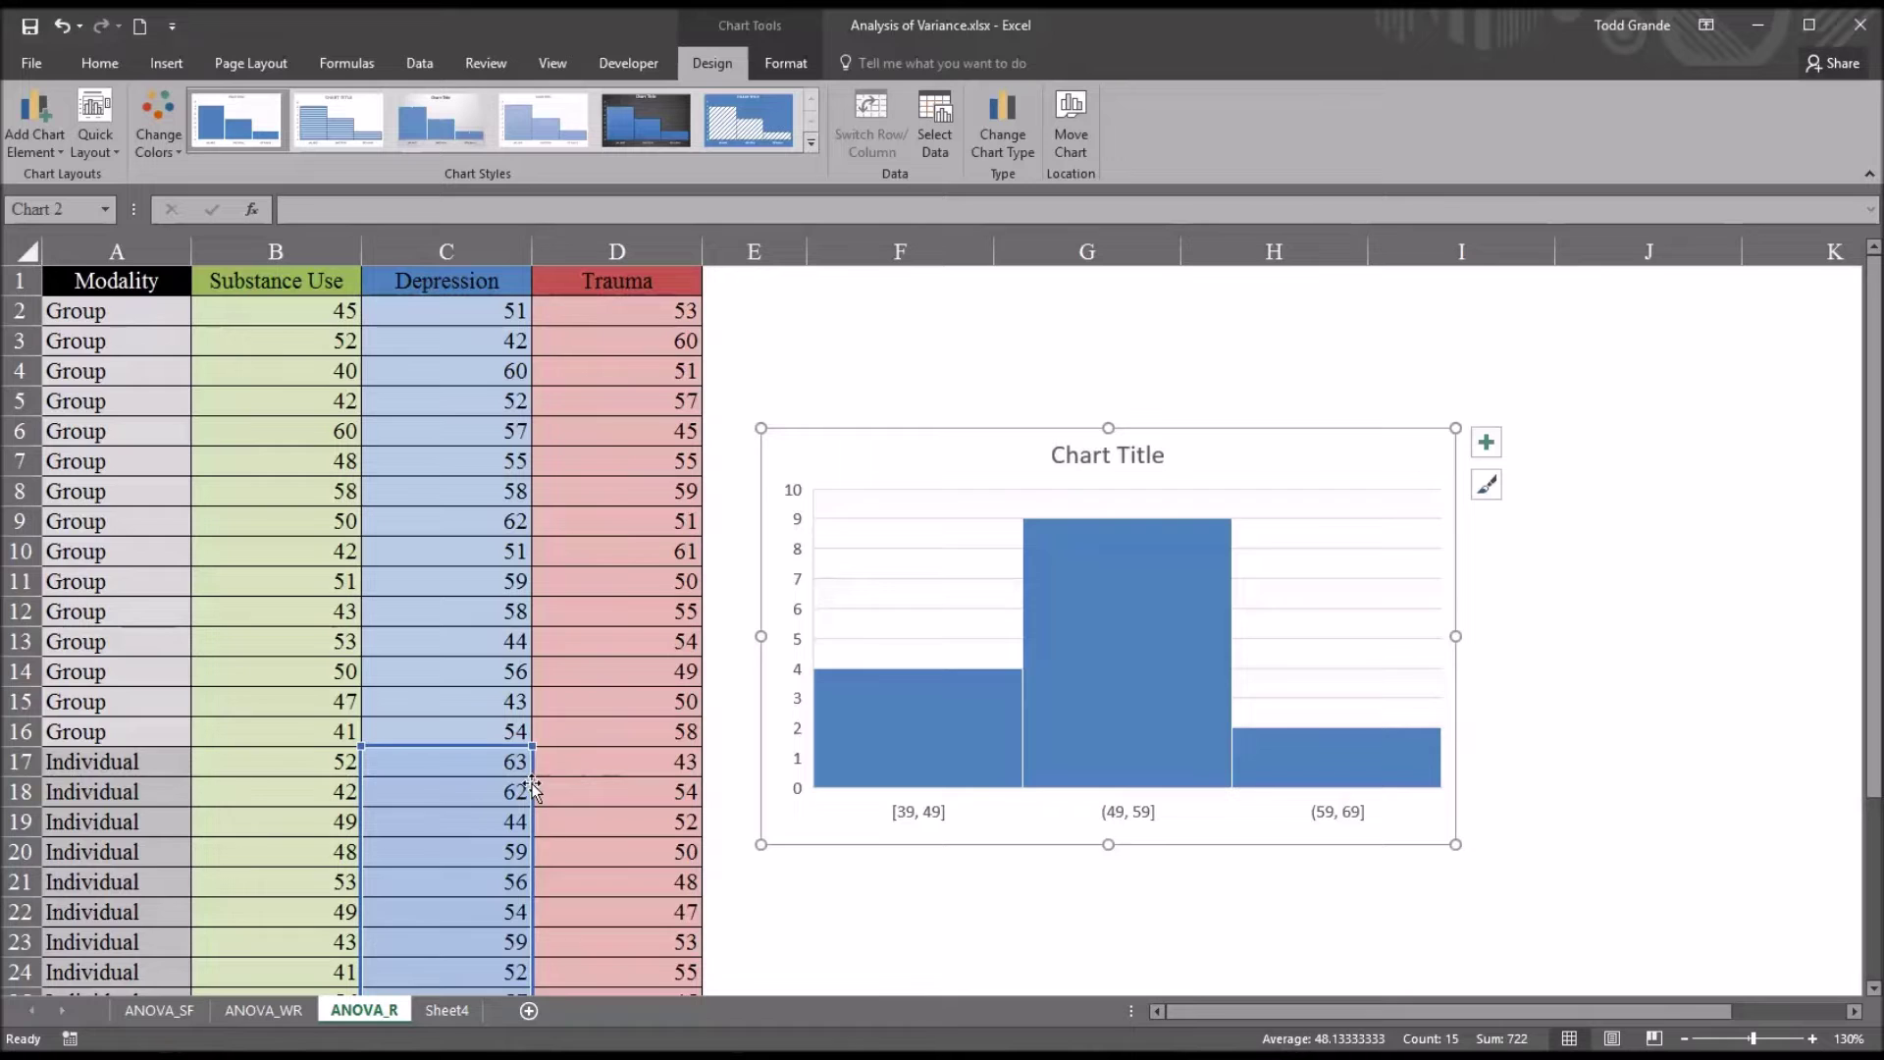
{"action": "left_click_drag", "start_coordinate": [532, 783], "coordinate": [575, 782]}
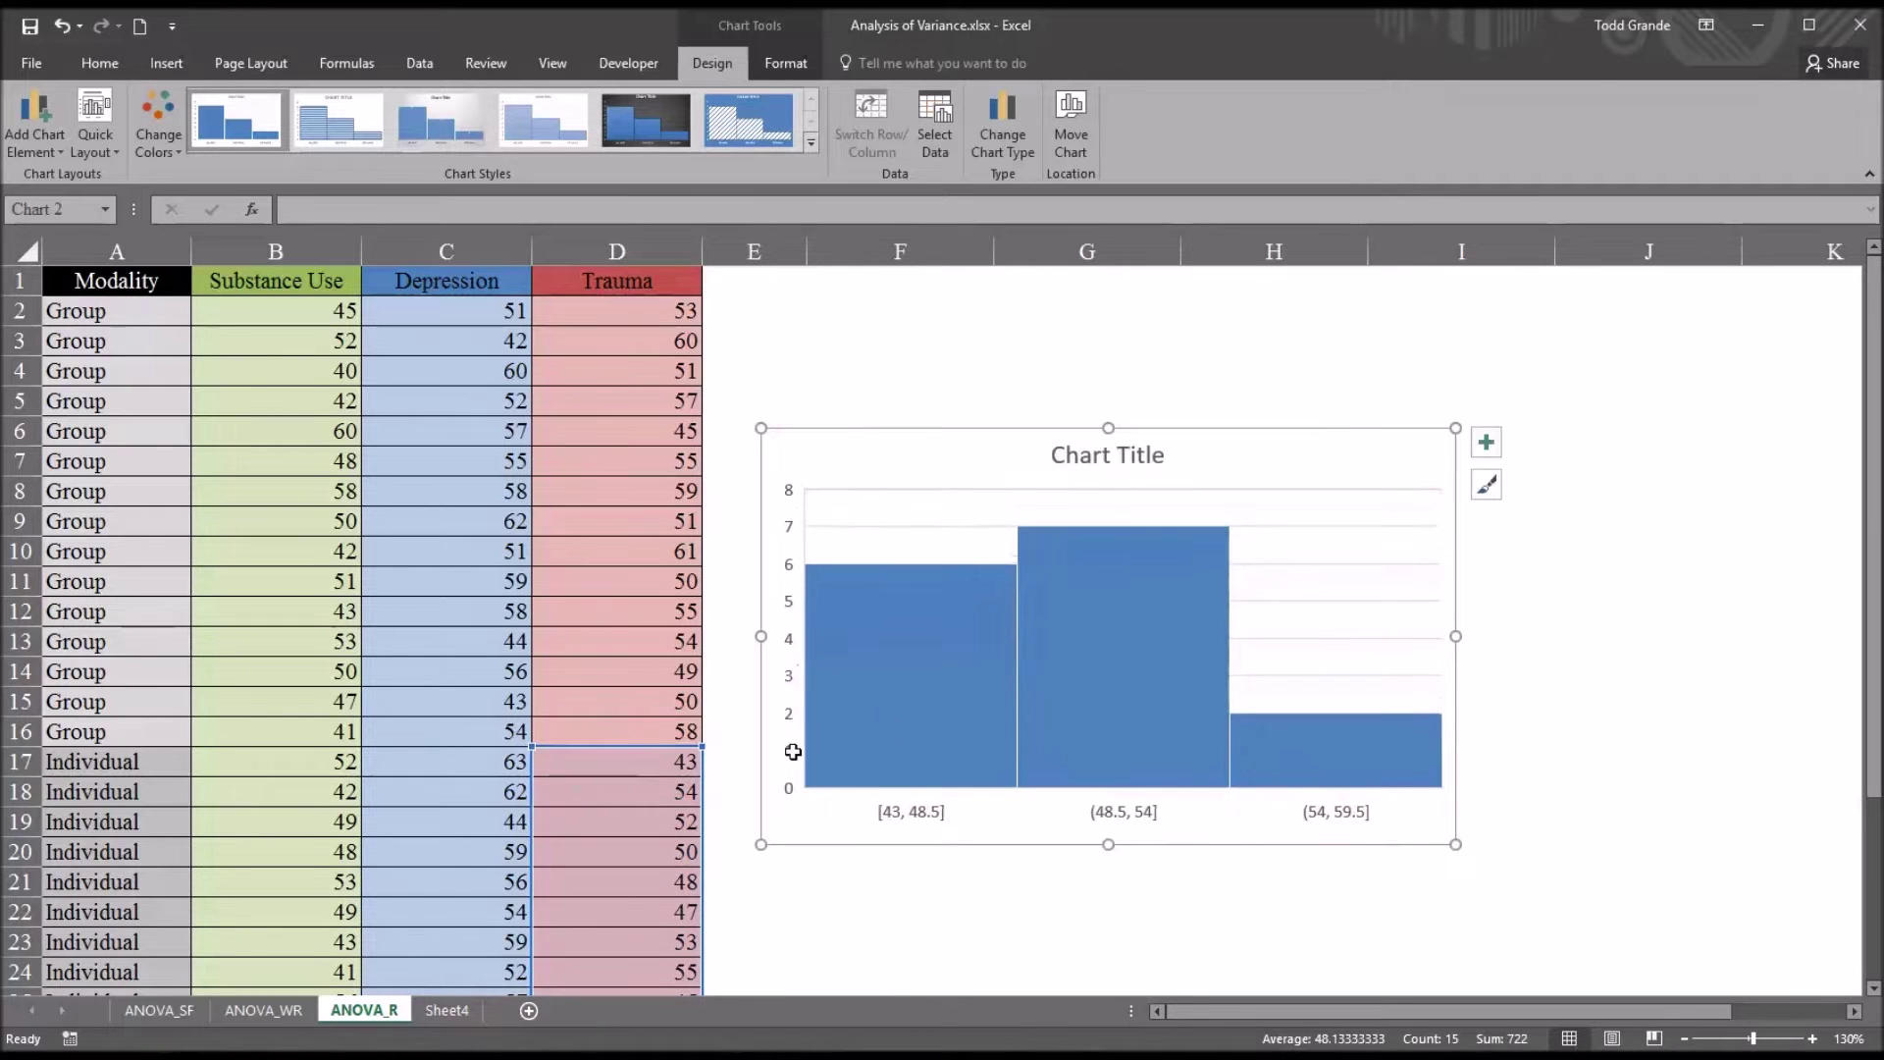
{"action": "mouse_move", "coordinate": [962, 693]}
{"action": "key", "text": "Delete"}
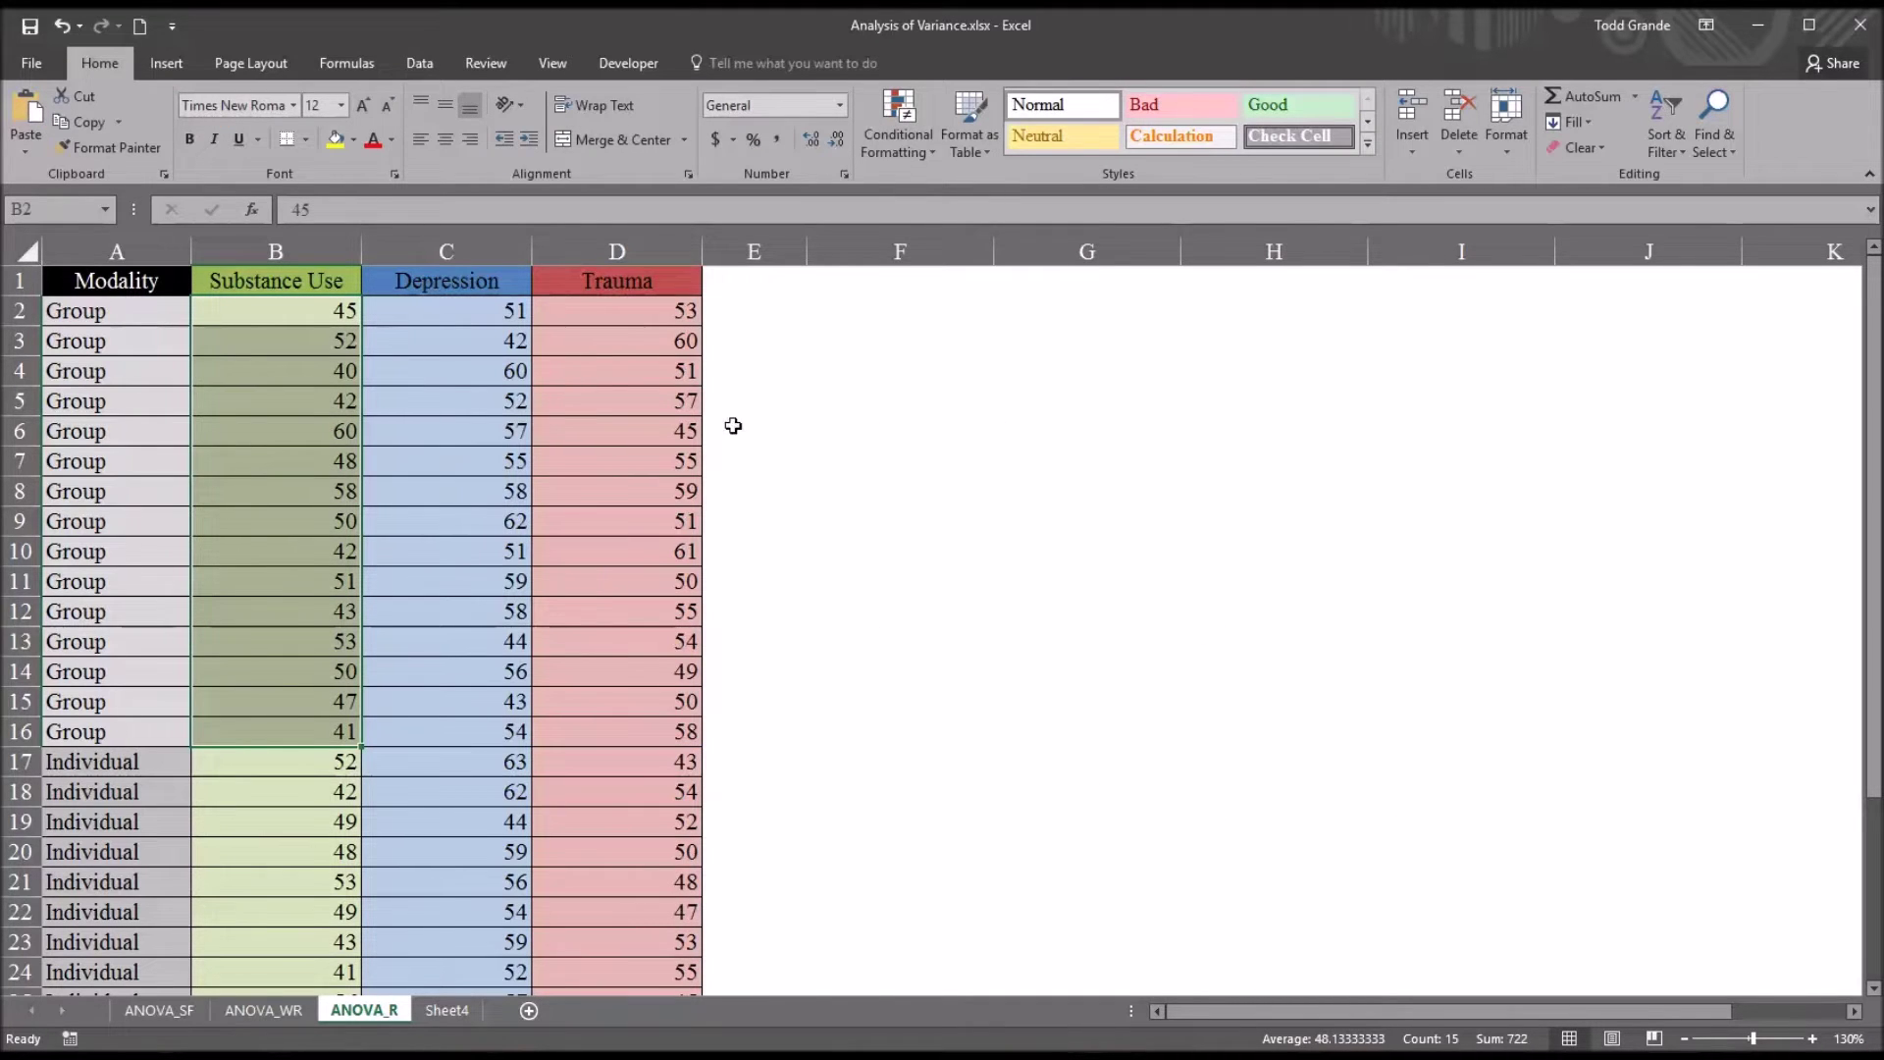
- Show the Data tab and confirm Analysis ToolPak is checked in the Excel Add-ins dialog
{"action": "left_click", "coordinate": [420, 61]}
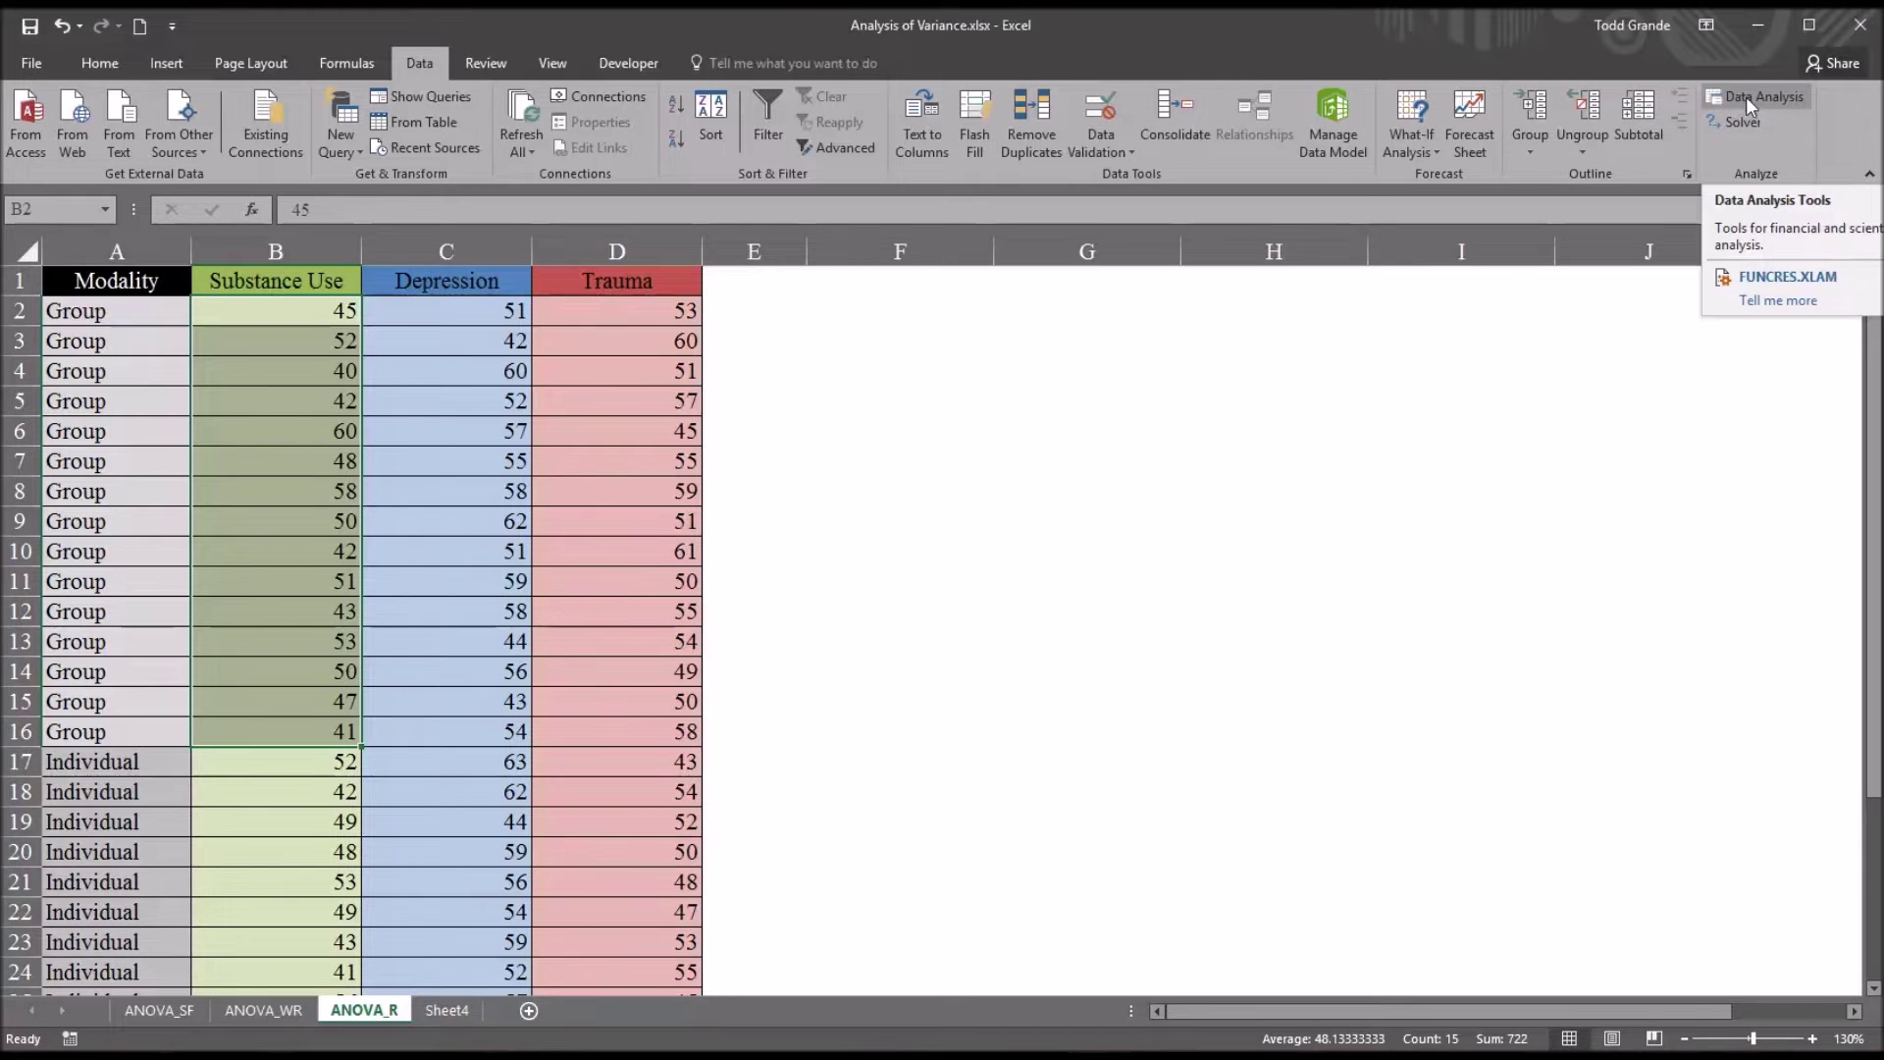
{"action": "left_click", "coordinate": [26, 63]}
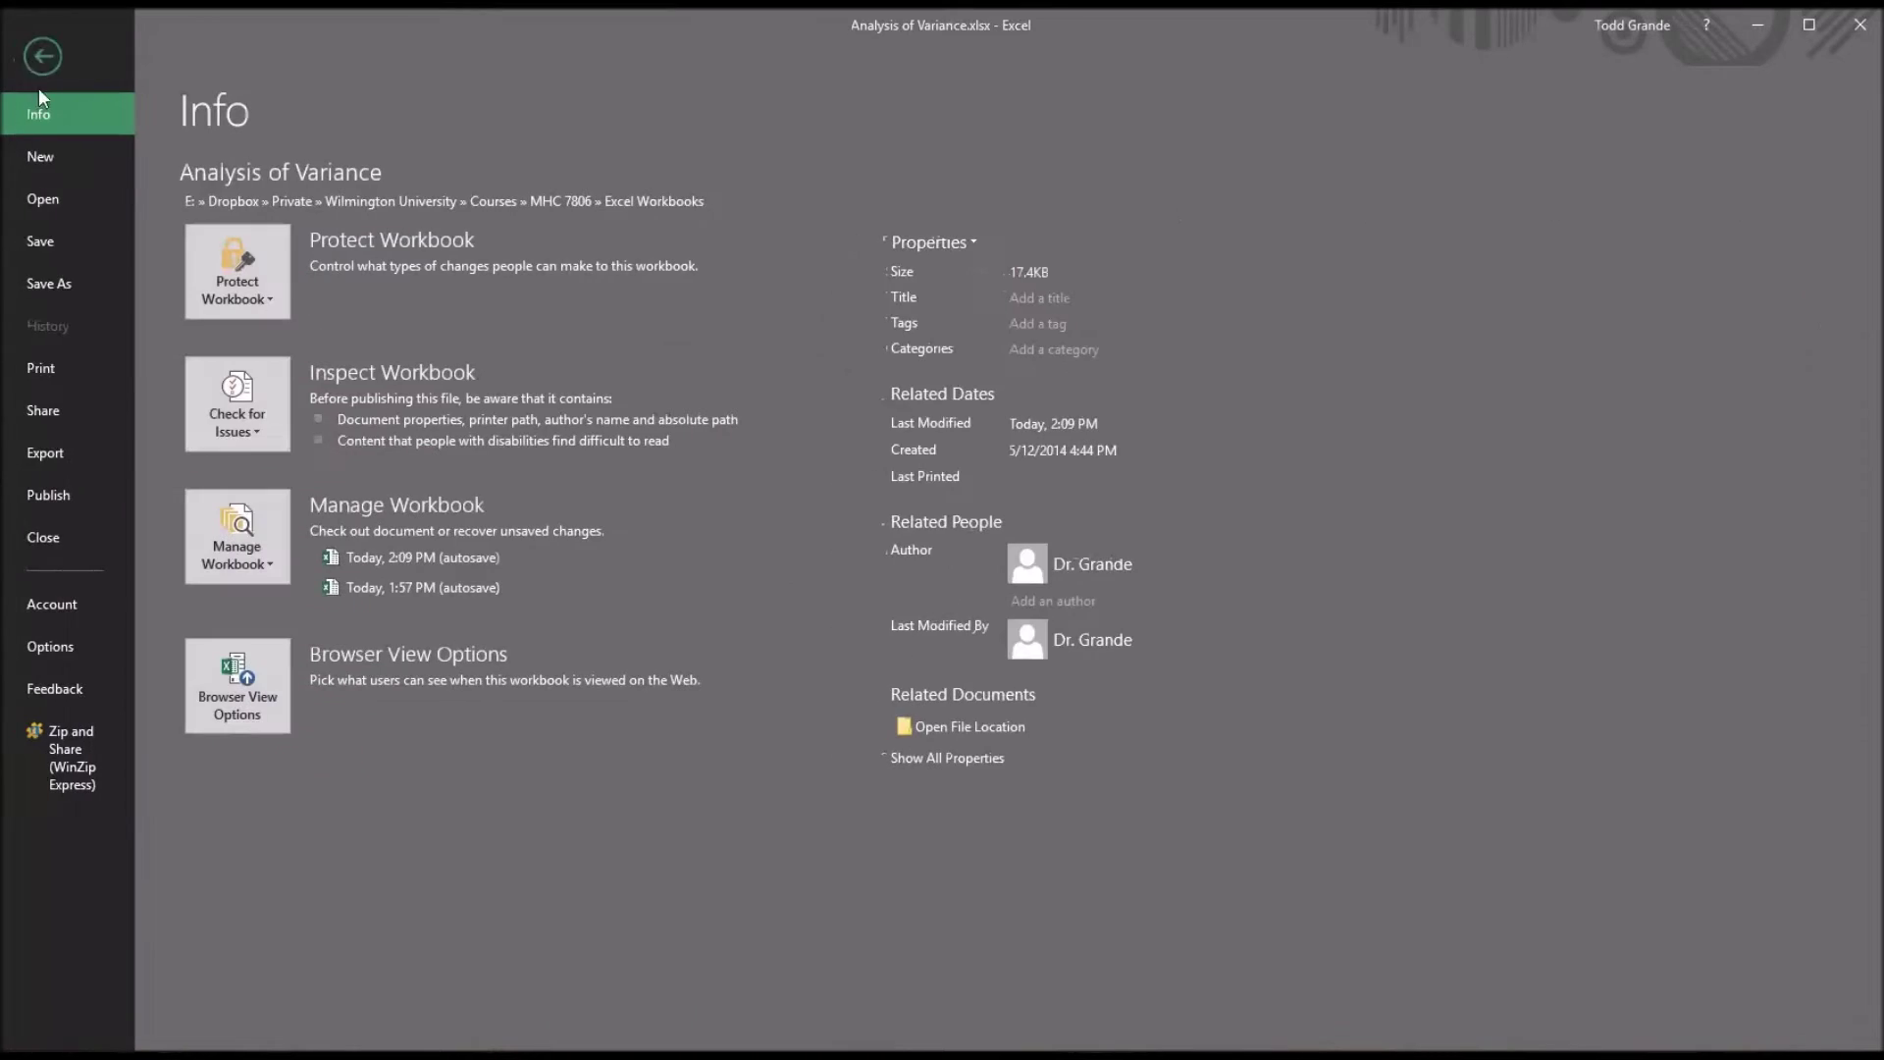
{"action": "left_click", "coordinate": [53, 648]}
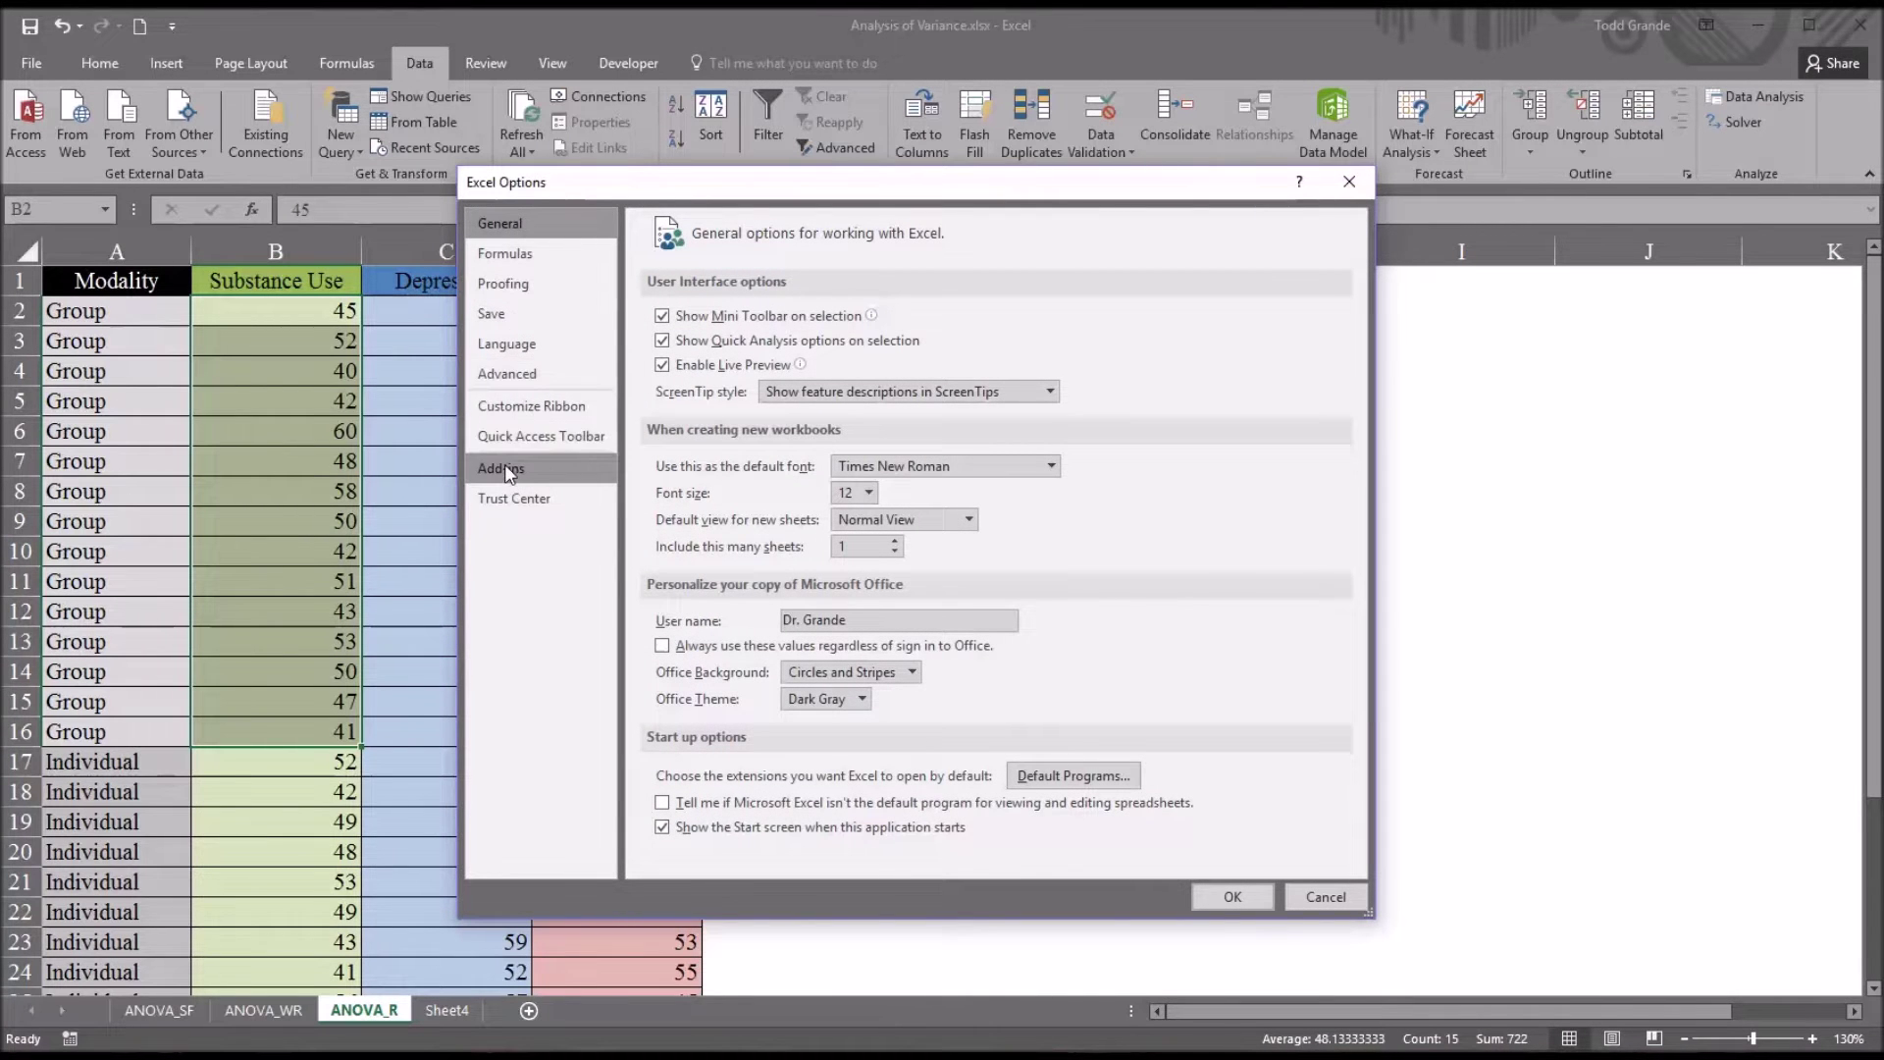
{"action": "left_click", "coordinate": [504, 469]}
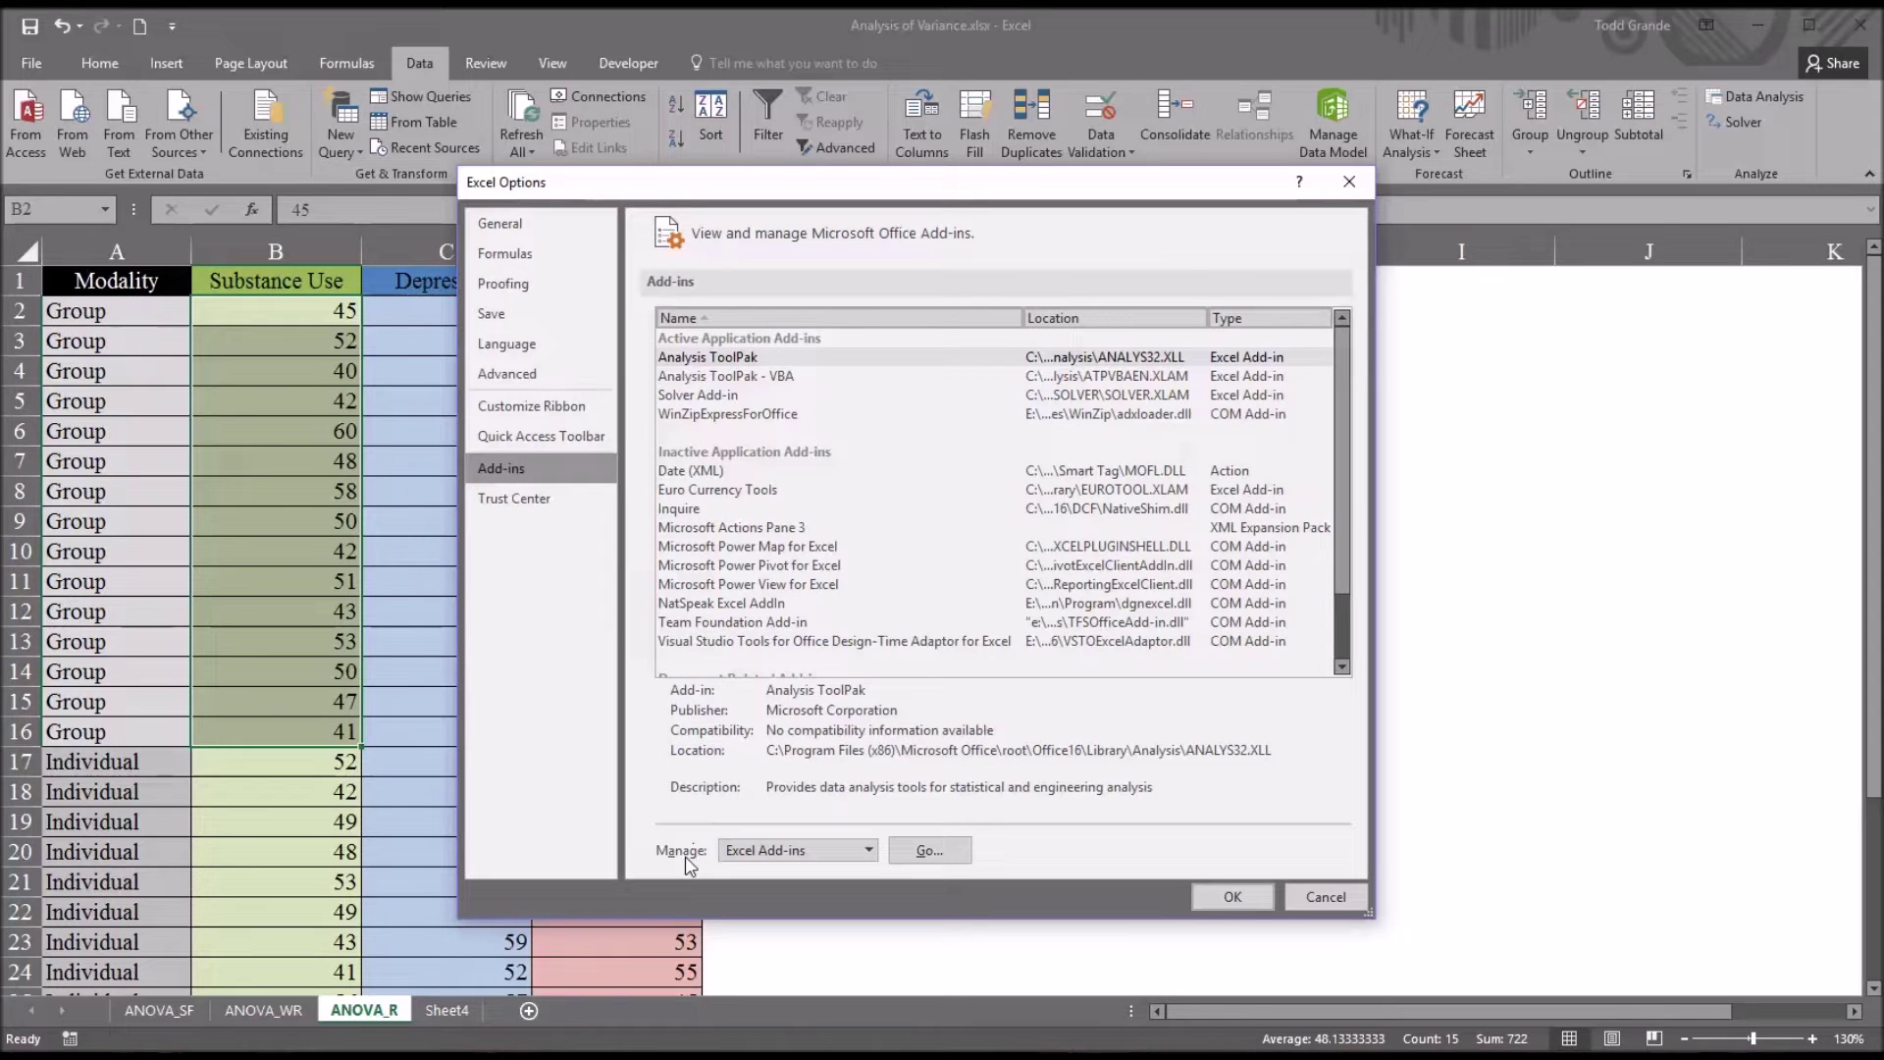
{"action": "left_click", "coordinate": [929, 851]}
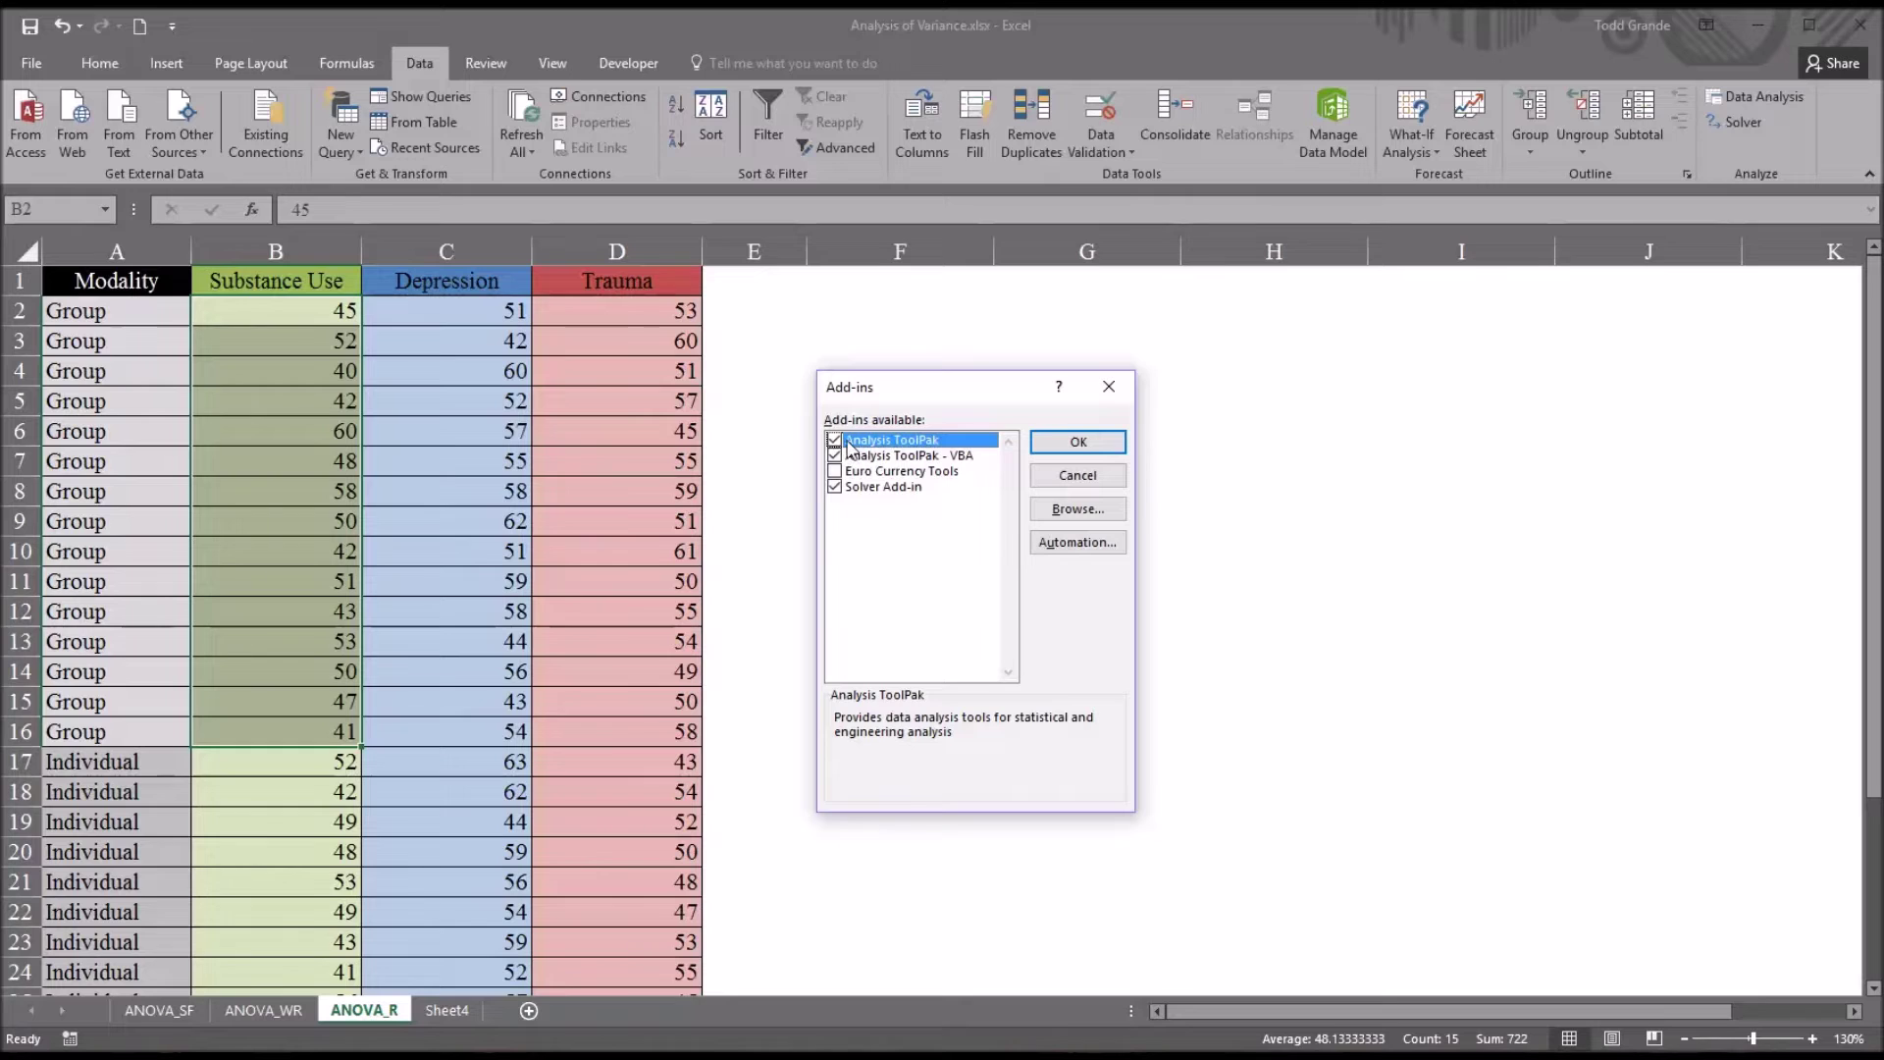
{"action": "left_click", "coordinate": [835, 440]}
{"action": "left_click", "coordinate": [1089, 441]}
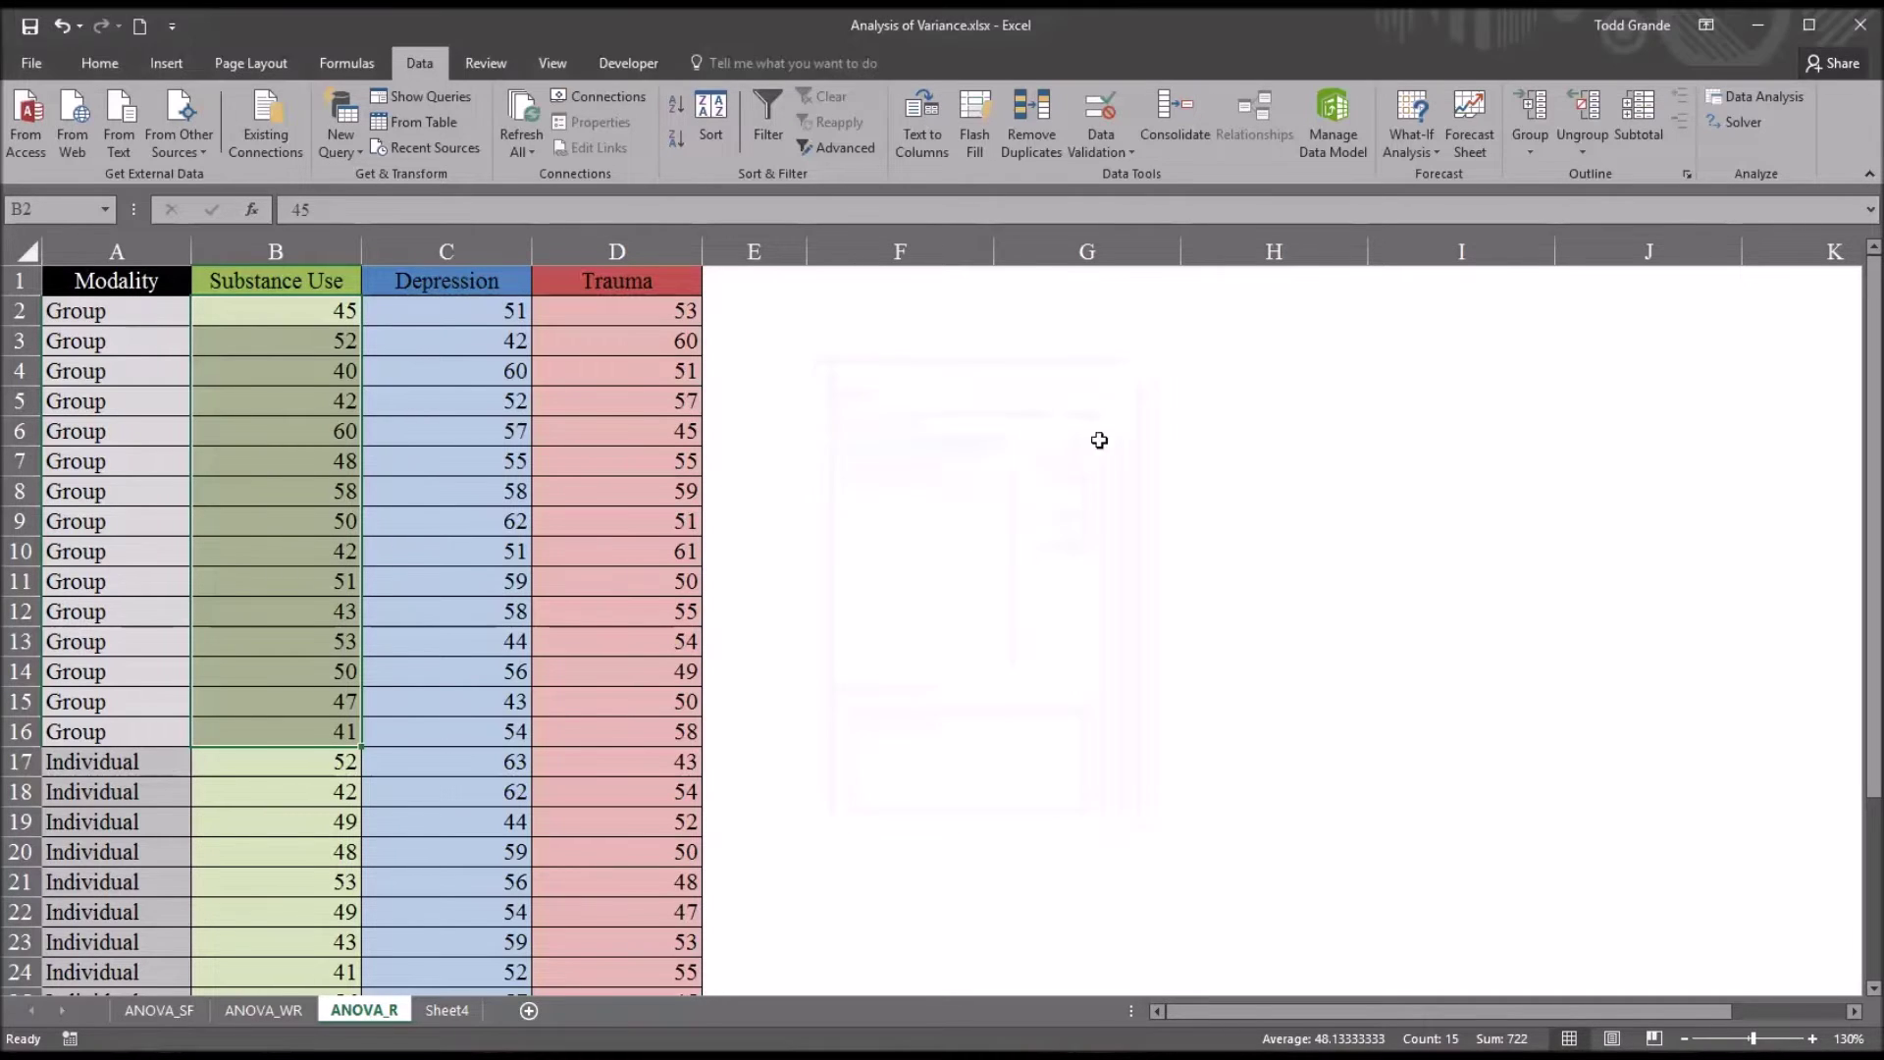
- Choose Anova: Two-Factor With Replication from the Data Analysis tools
{"action": "left_click", "coordinate": [1747, 96]}
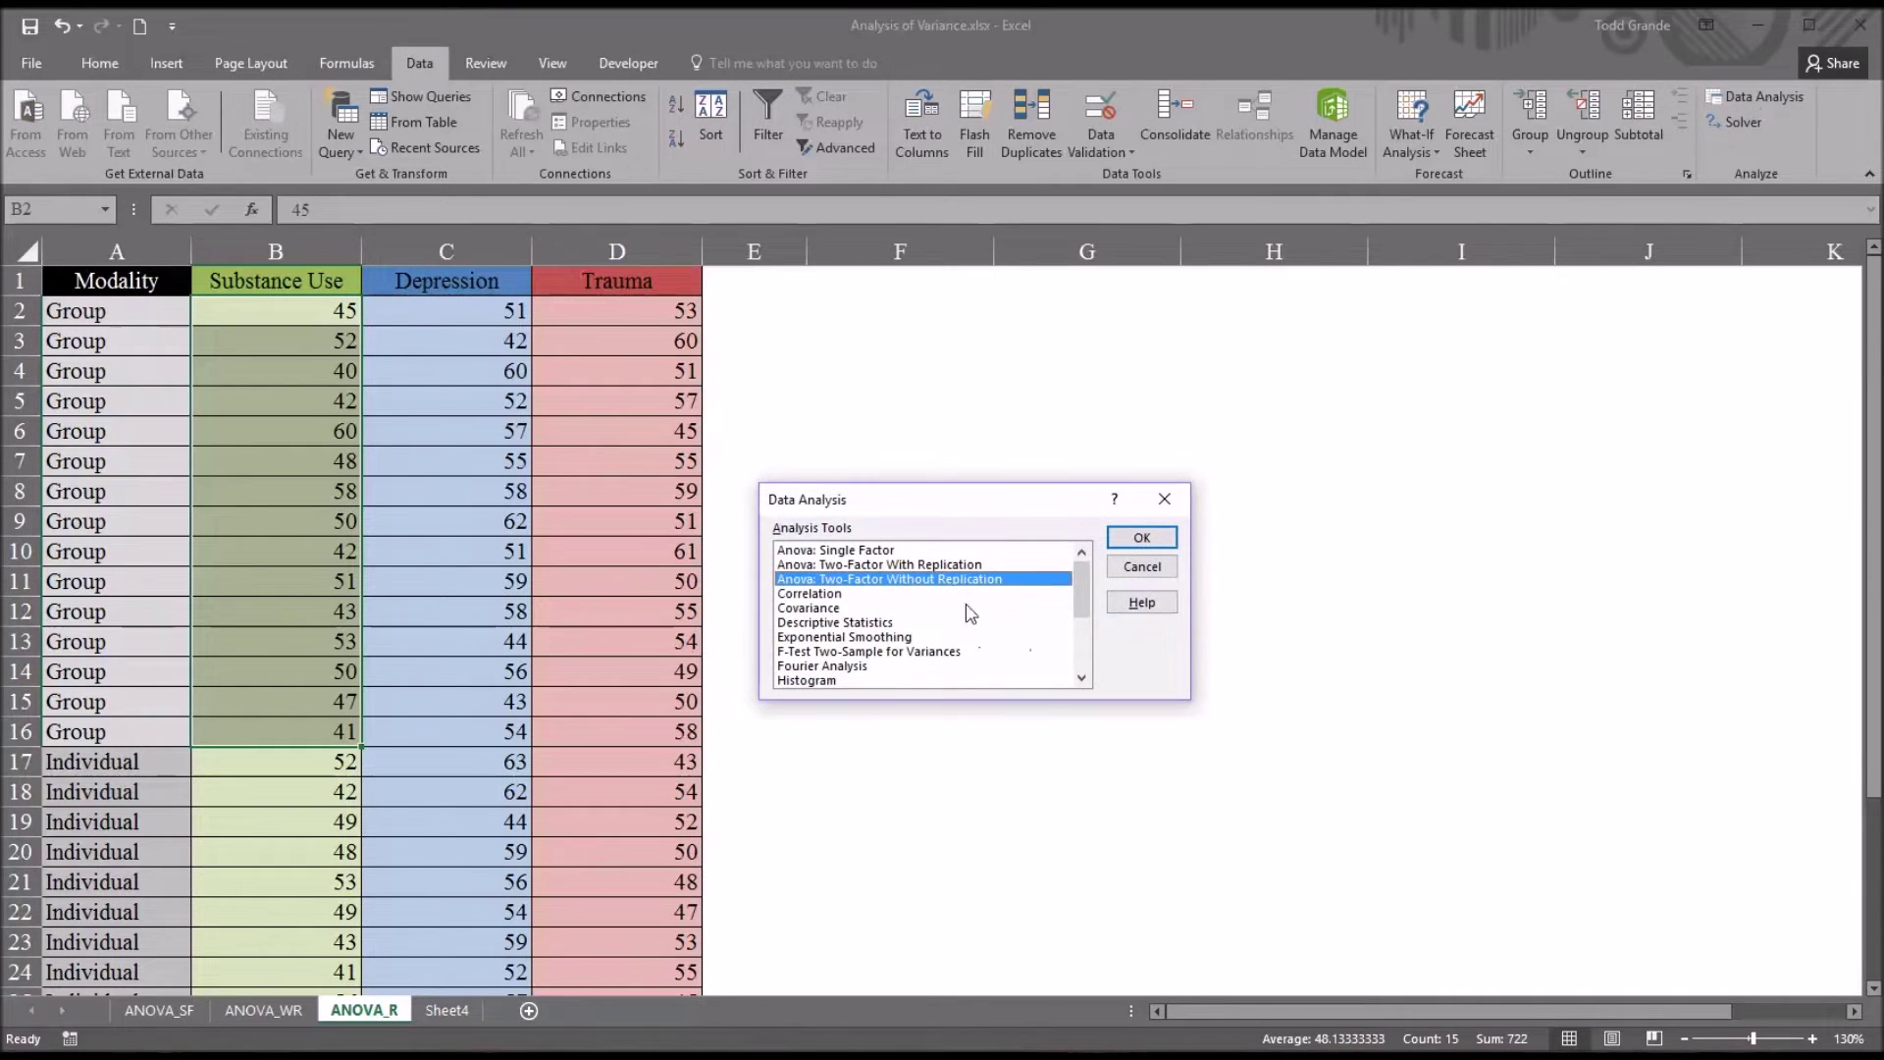
{"action": "left_click", "coordinate": [884, 556]}
{"action": "left_click", "coordinate": [884, 565]}
{"action": "left_click", "coordinate": [883, 551]}
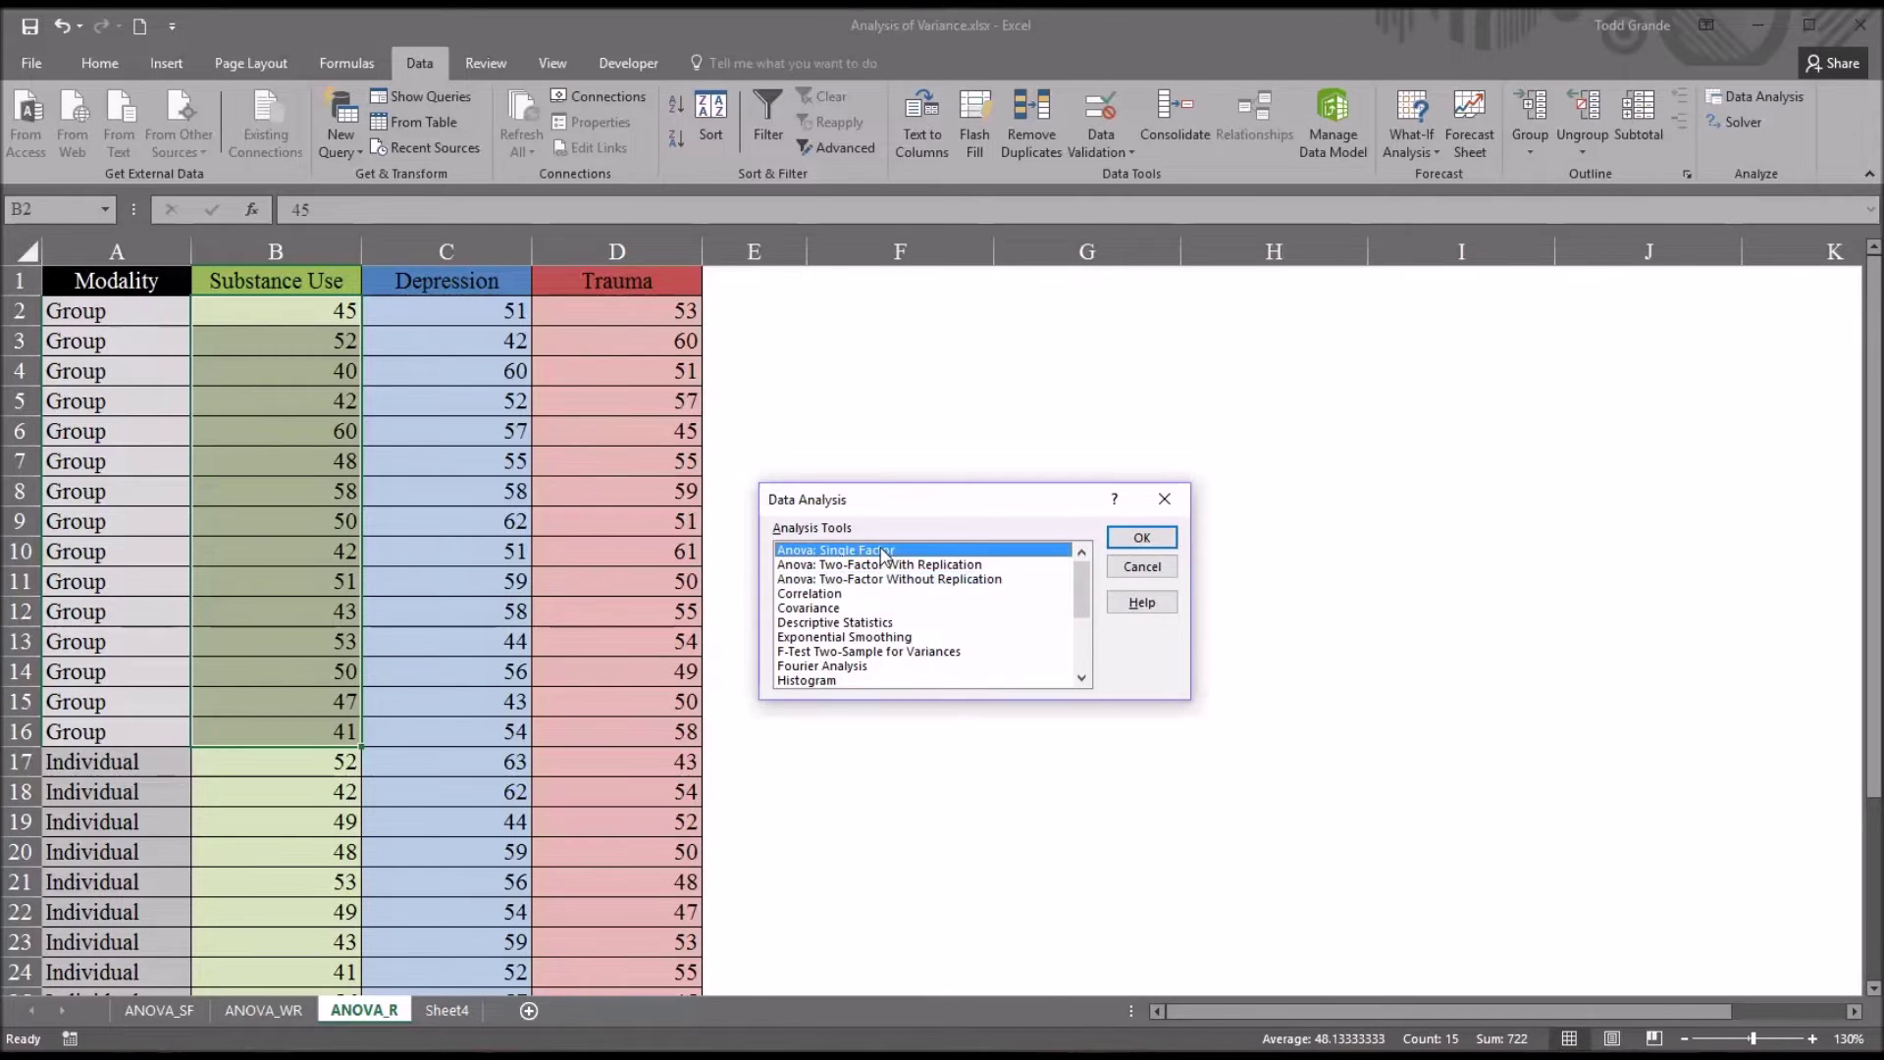
{"action": "left_click", "coordinate": [885, 566]}
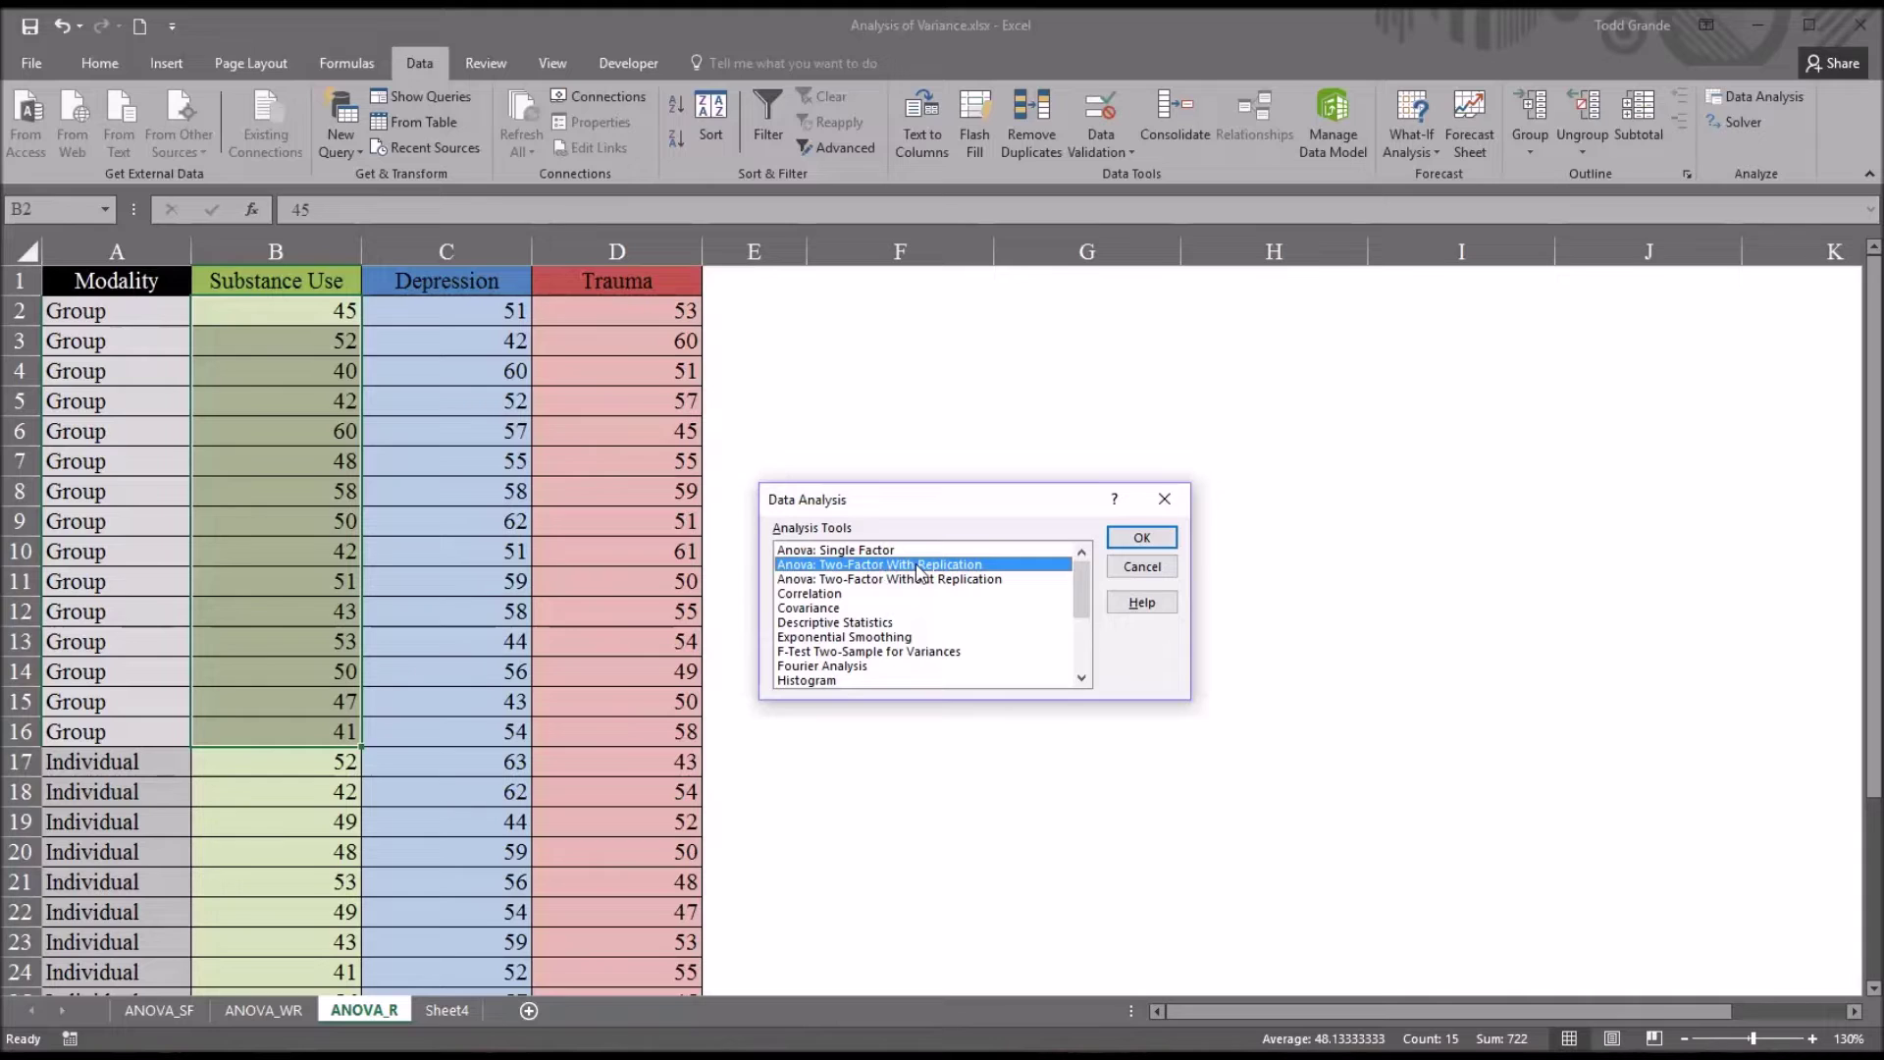
{"action": "left_click", "coordinate": [915, 581]}
{"action": "left_click", "coordinate": [913, 566]}
{"action": "left_click", "coordinate": [1138, 538]}
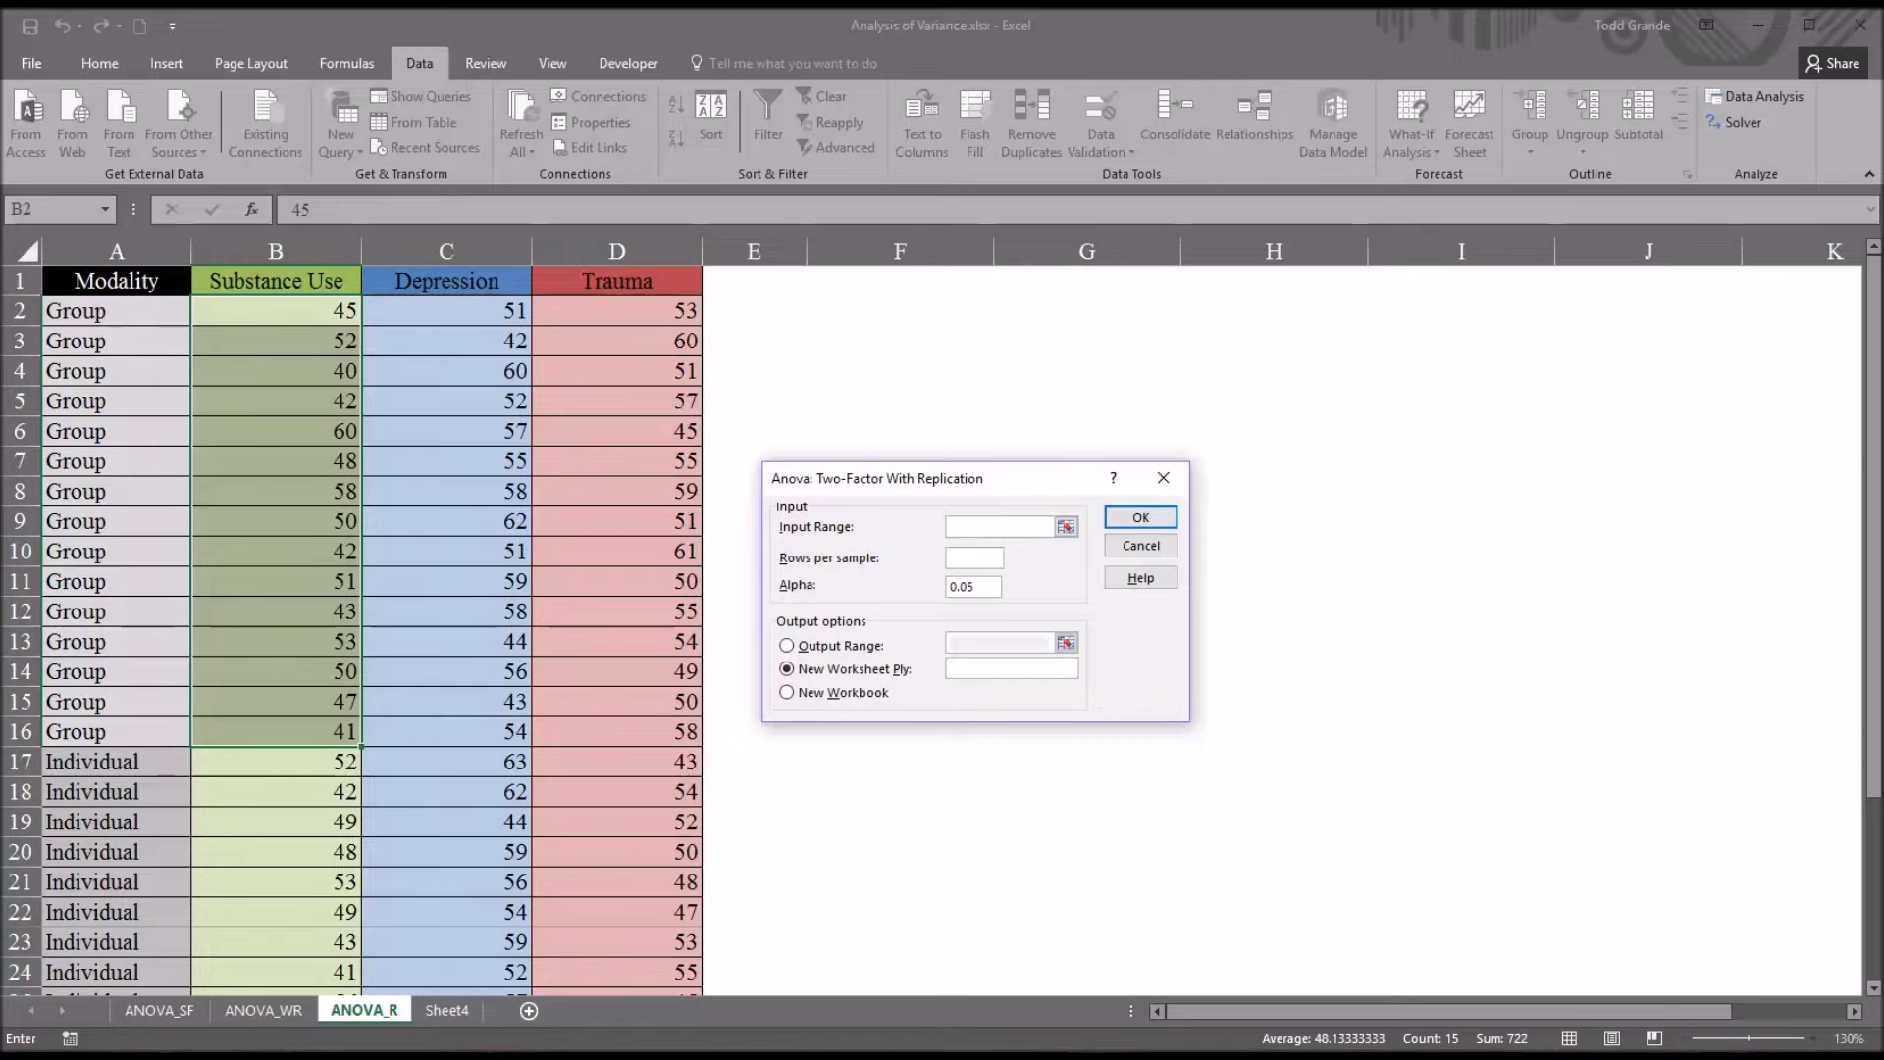
- Run the ANOVA on A1:D31 with 15 rows per sample, output starting at F3
{"action": "left_click_drag", "start_coordinate": [139, 294], "coordinate": [636, 942]}
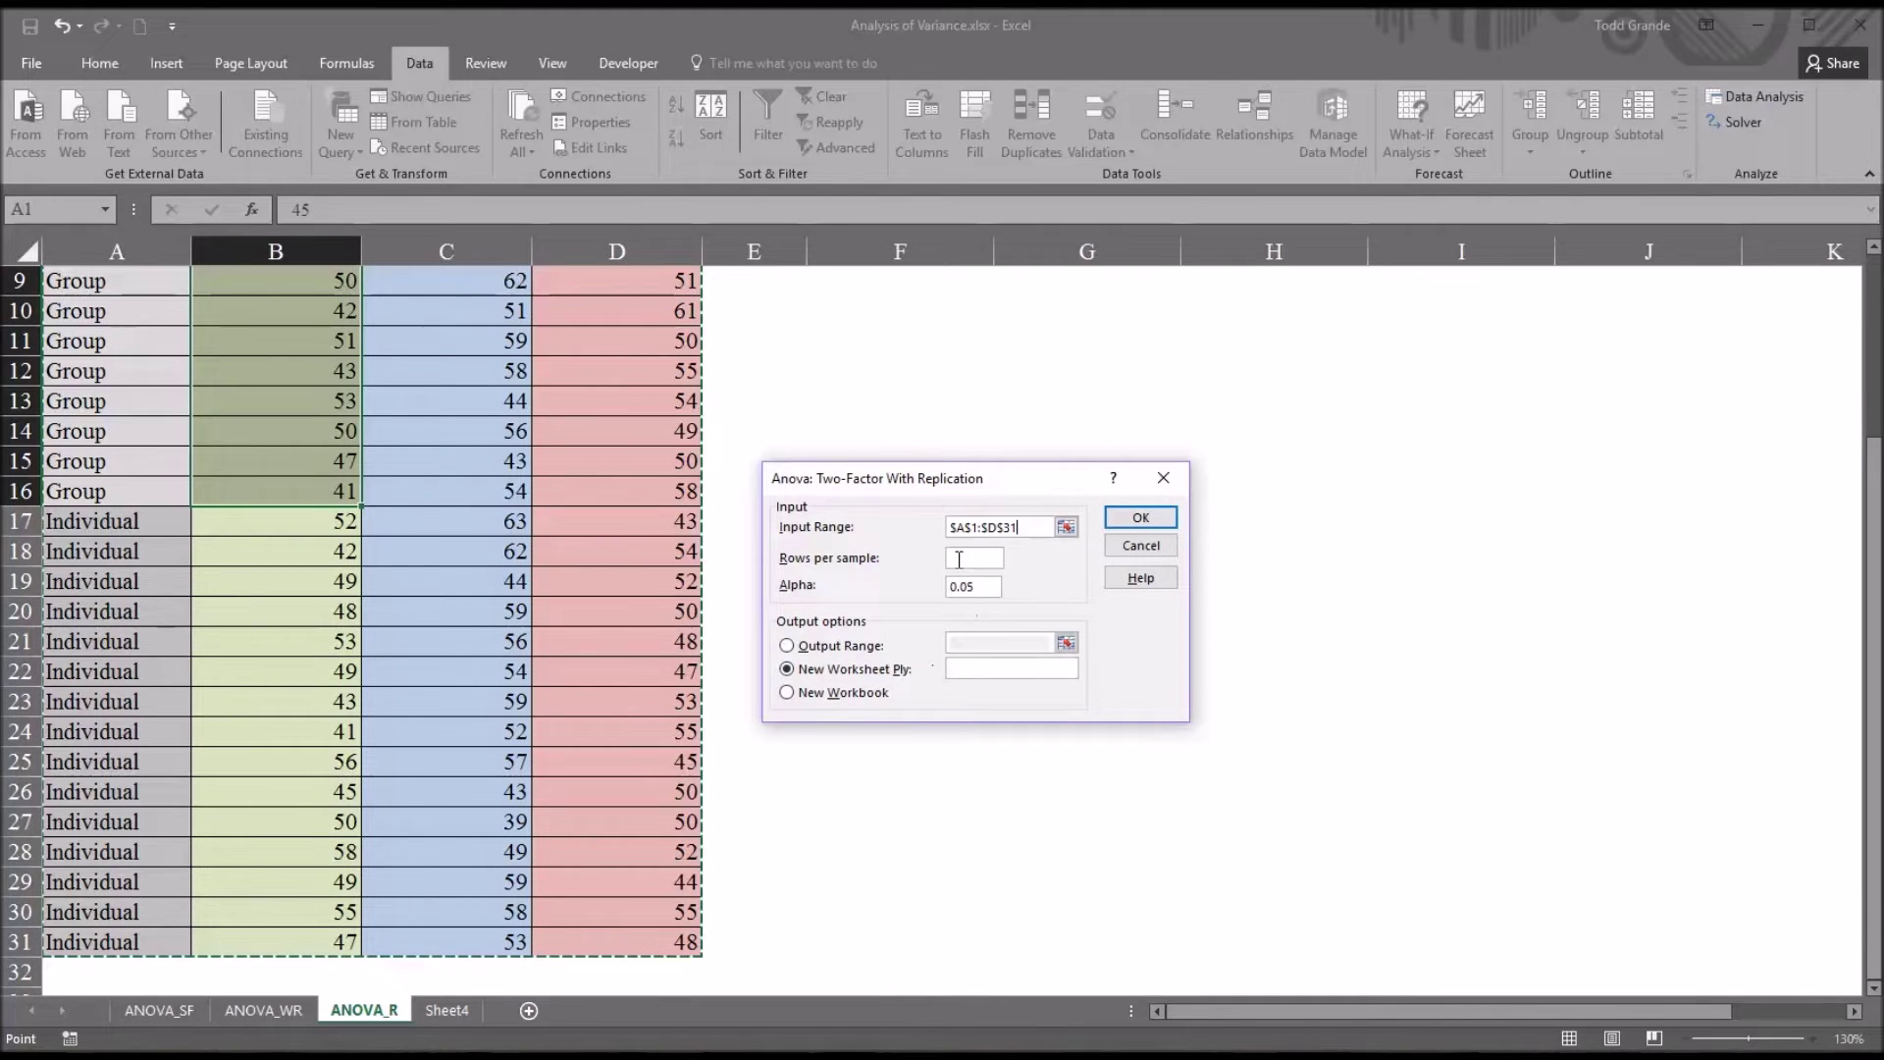
{"action": "left_click", "coordinate": [959, 558]}
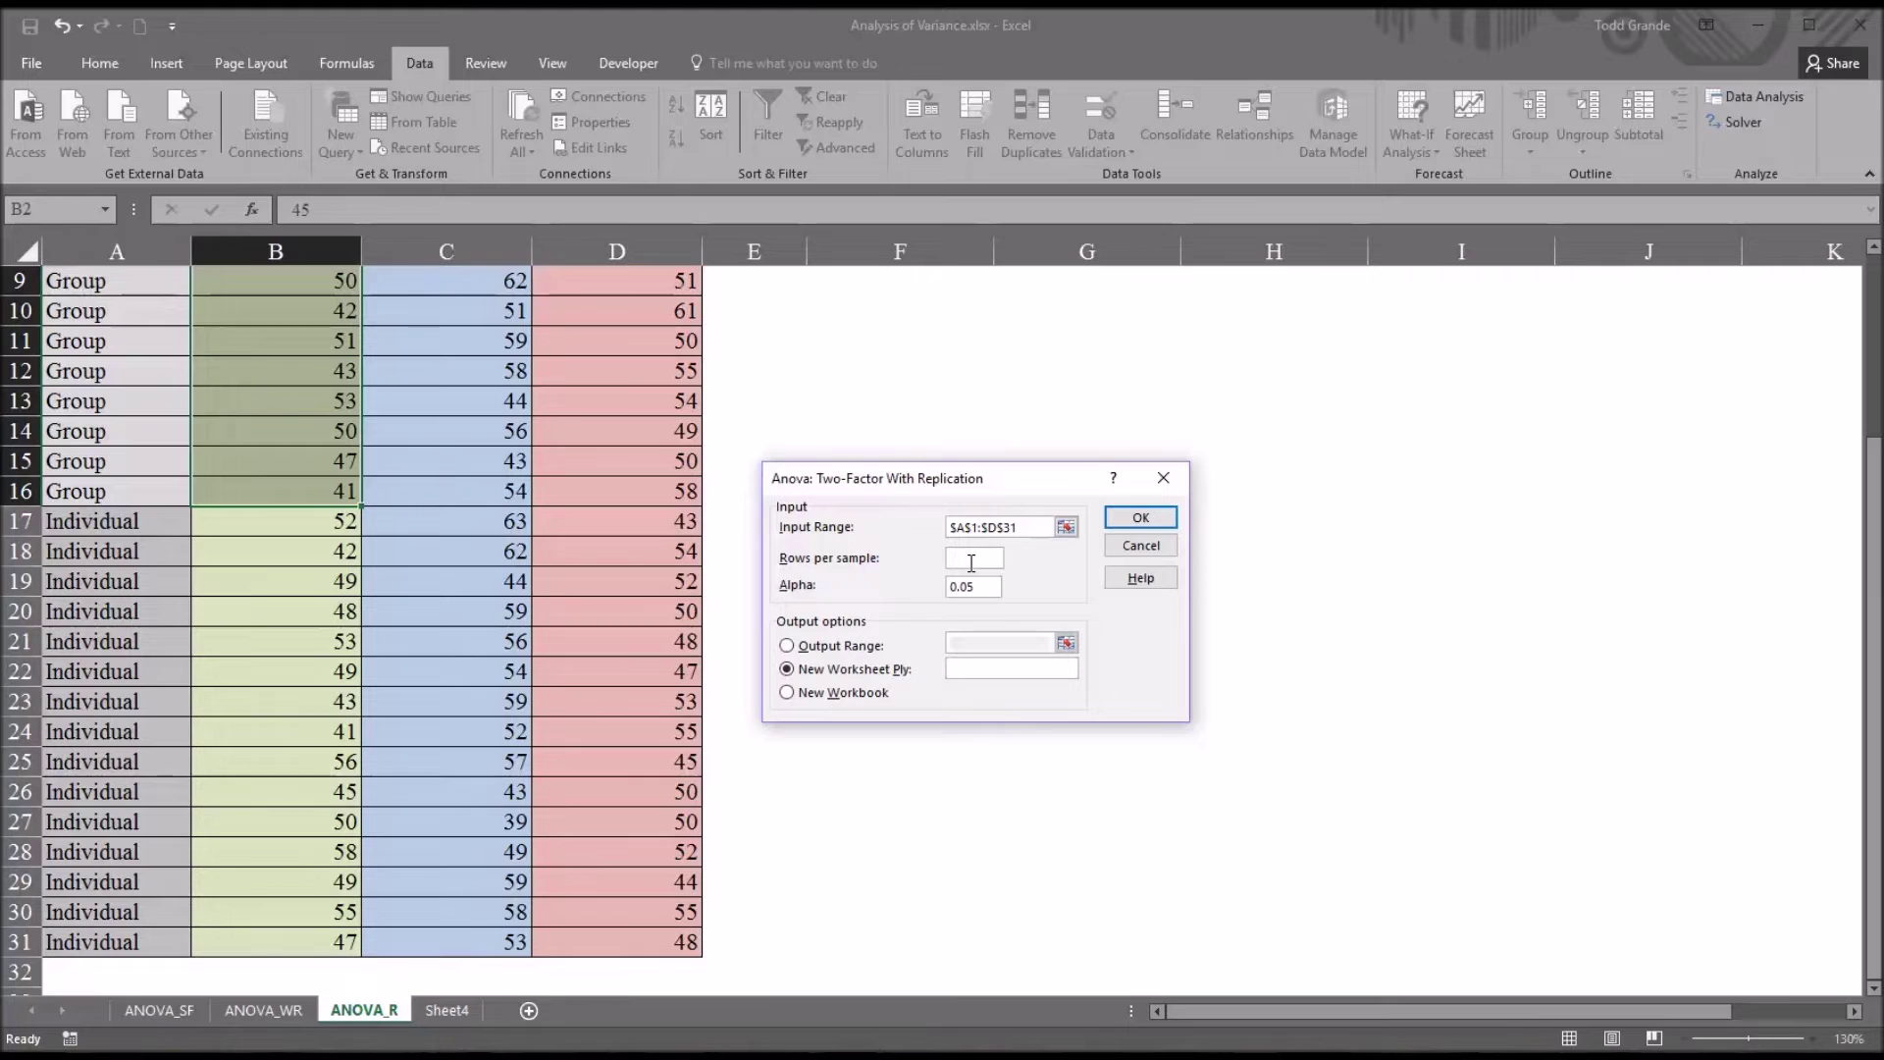
{"action": "type", "text": "15"}
{"action": "left_click", "coordinate": [787, 645]}
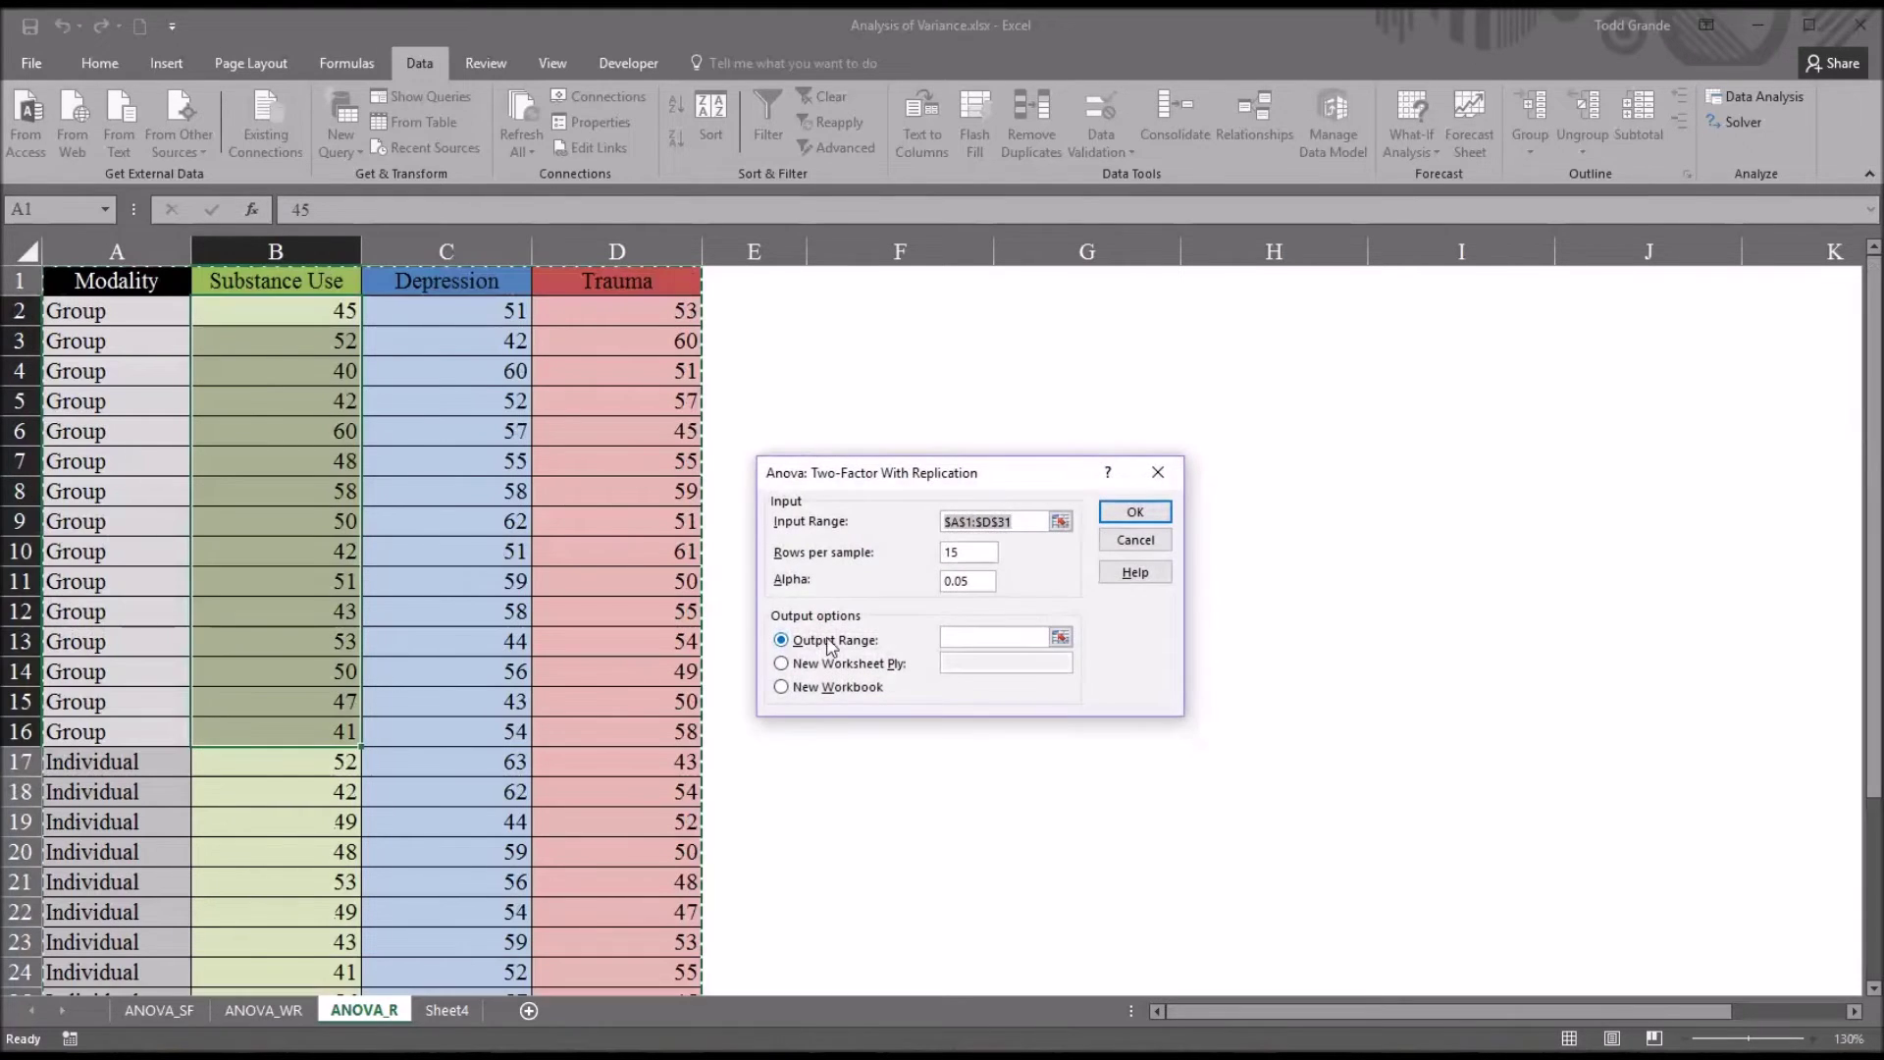
{"action": "left_click", "coordinate": [962, 636]}
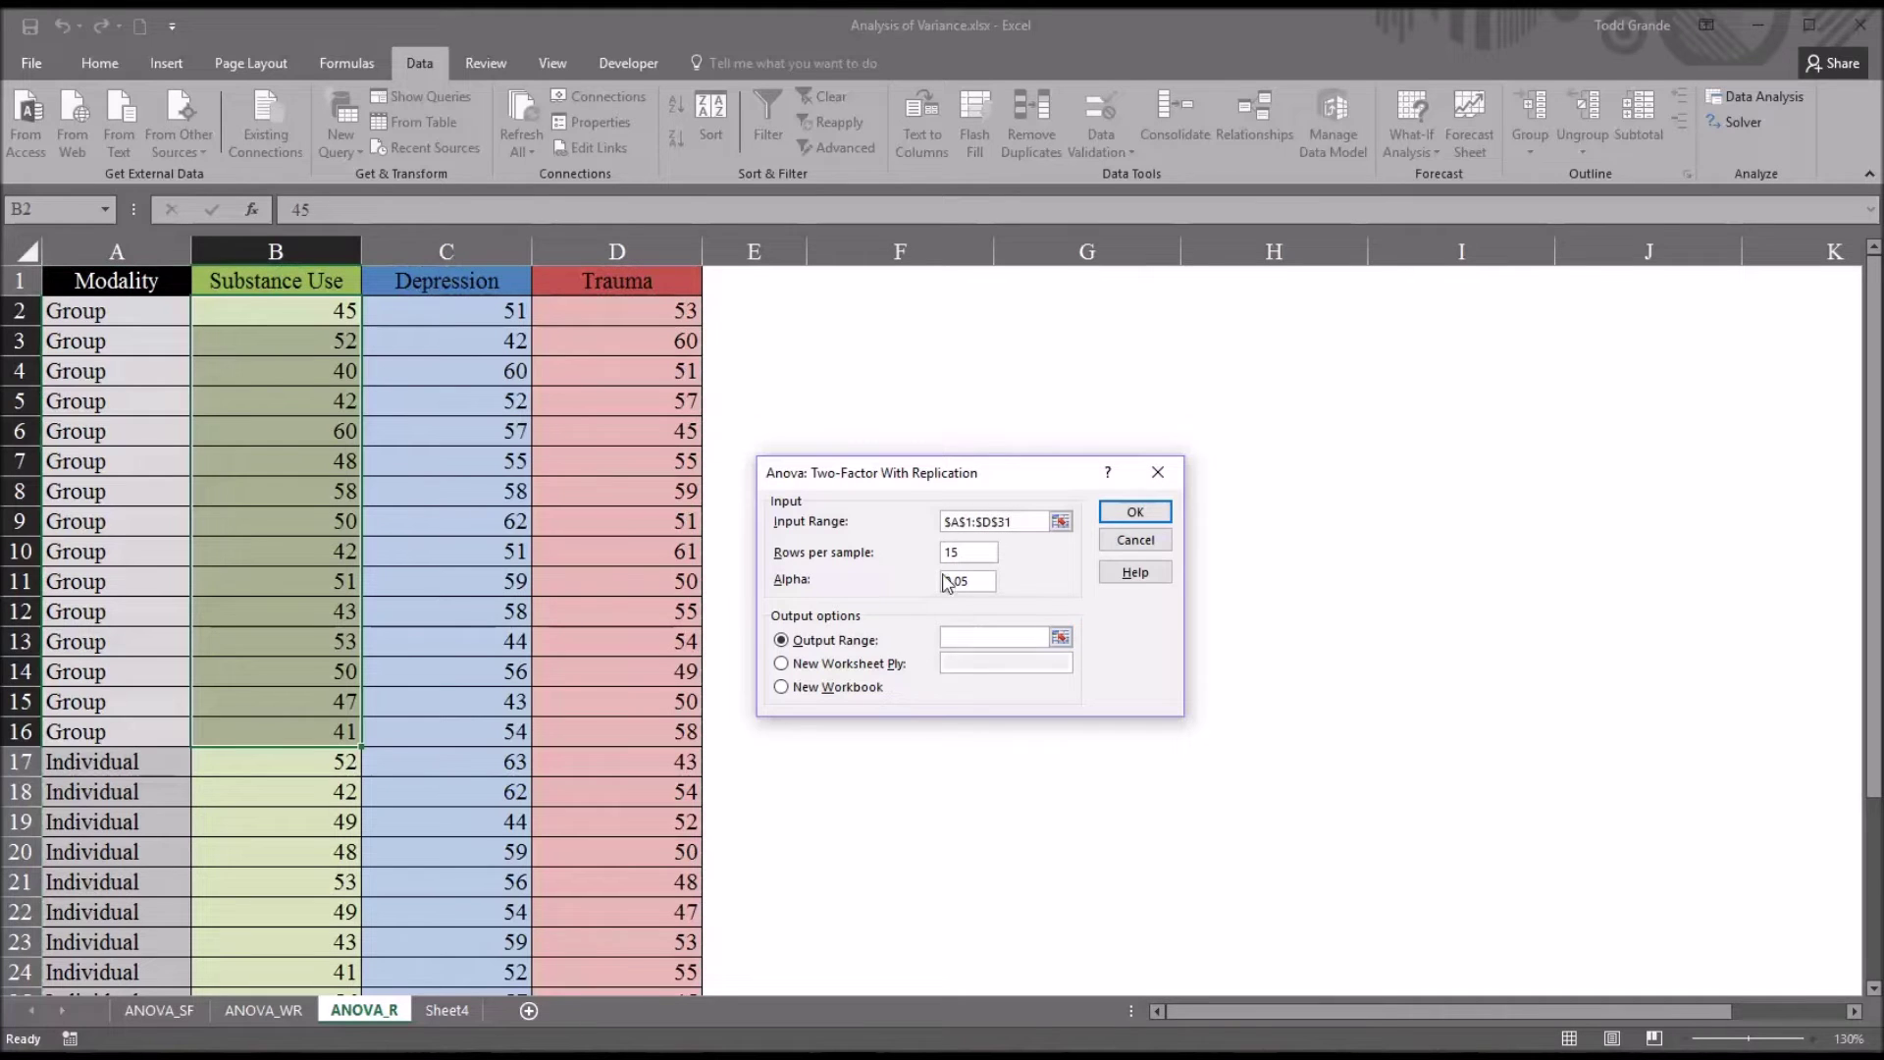
{"action": "left_click", "coordinate": [862, 333]}
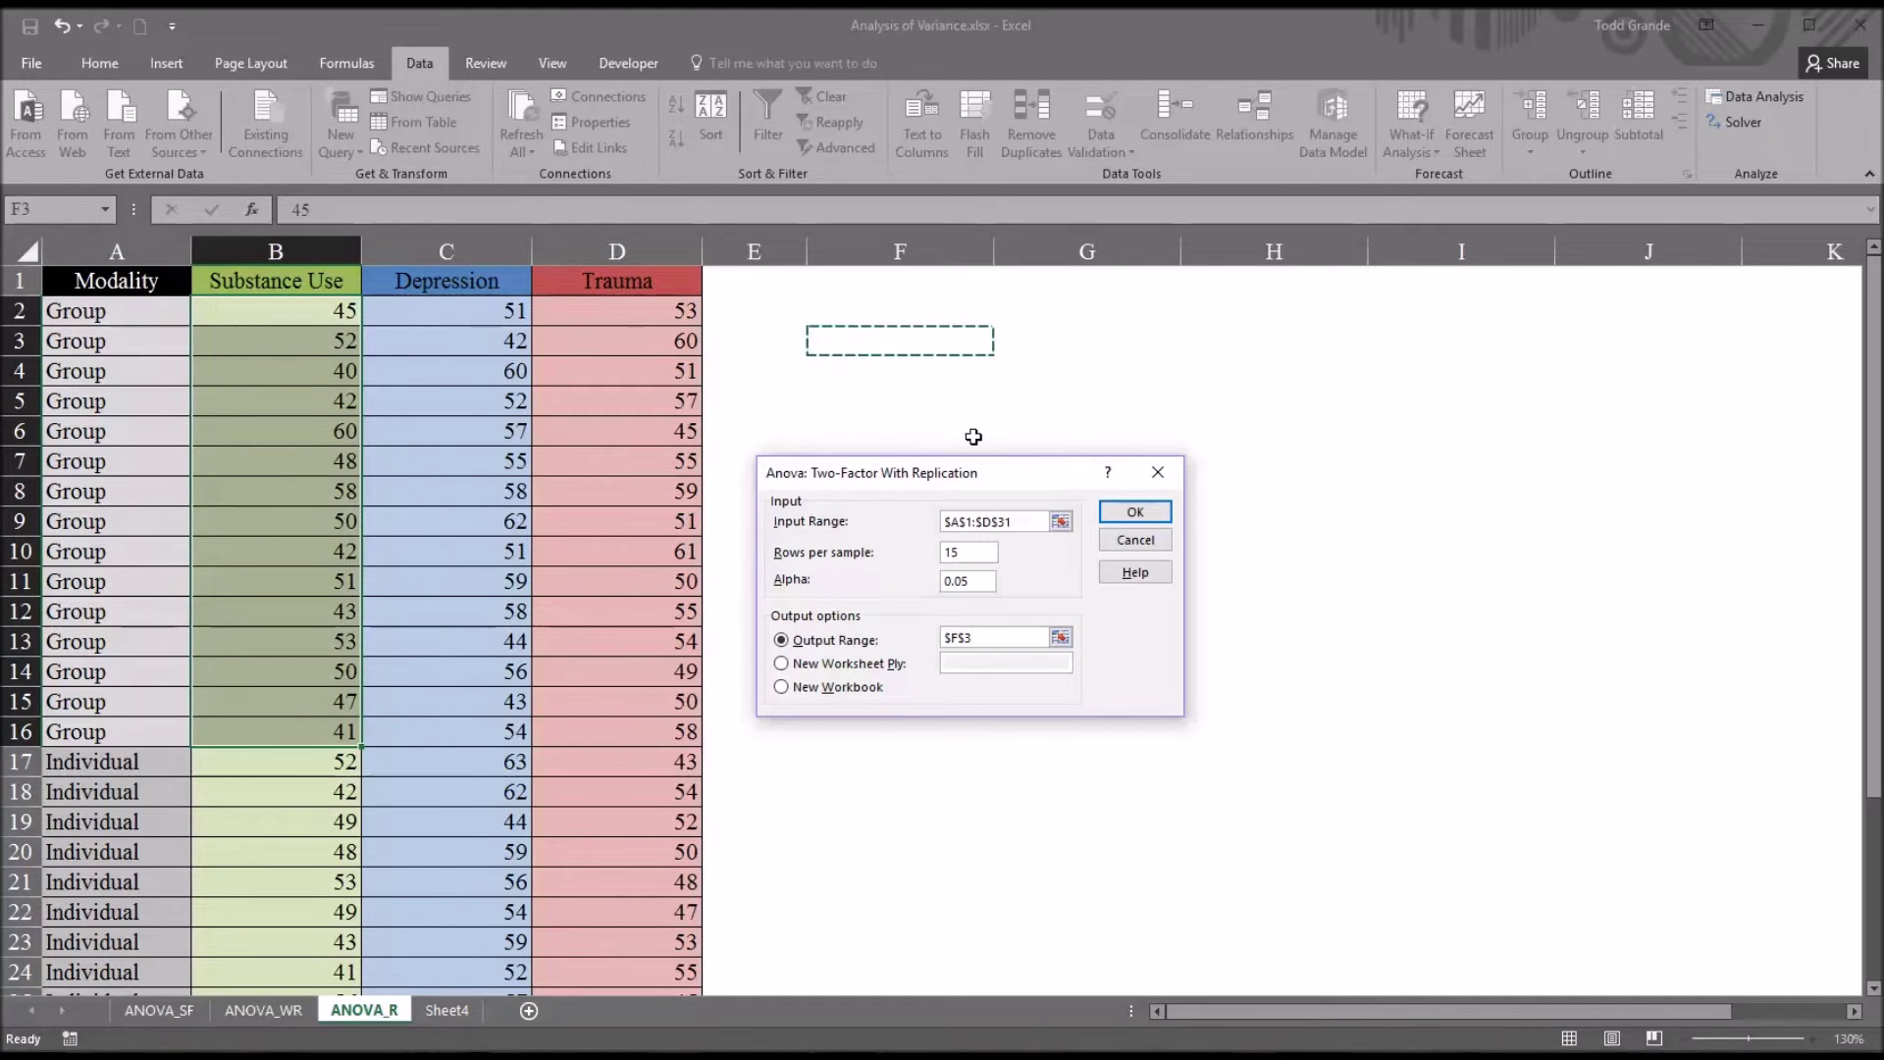
{"action": "left_click", "coordinate": [1135, 512]}
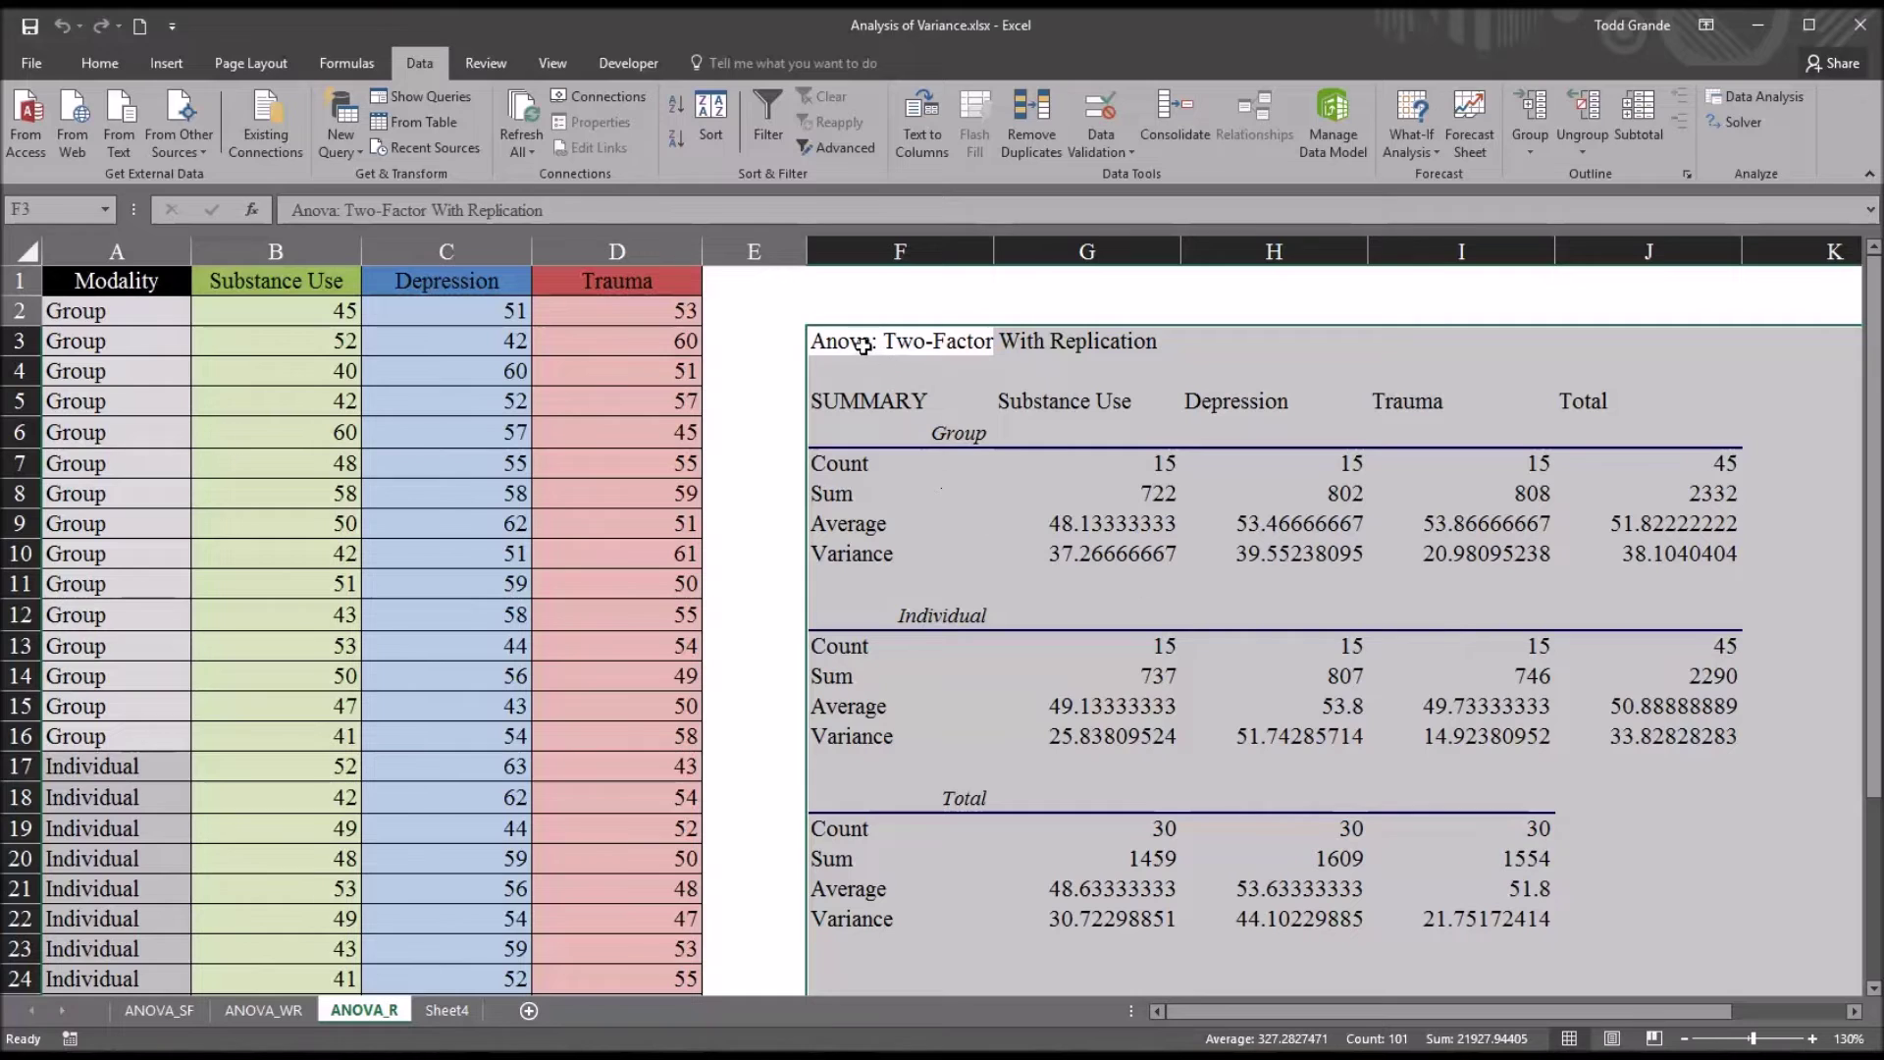
{"action": "left_click", "coordinate": [908, 345]}
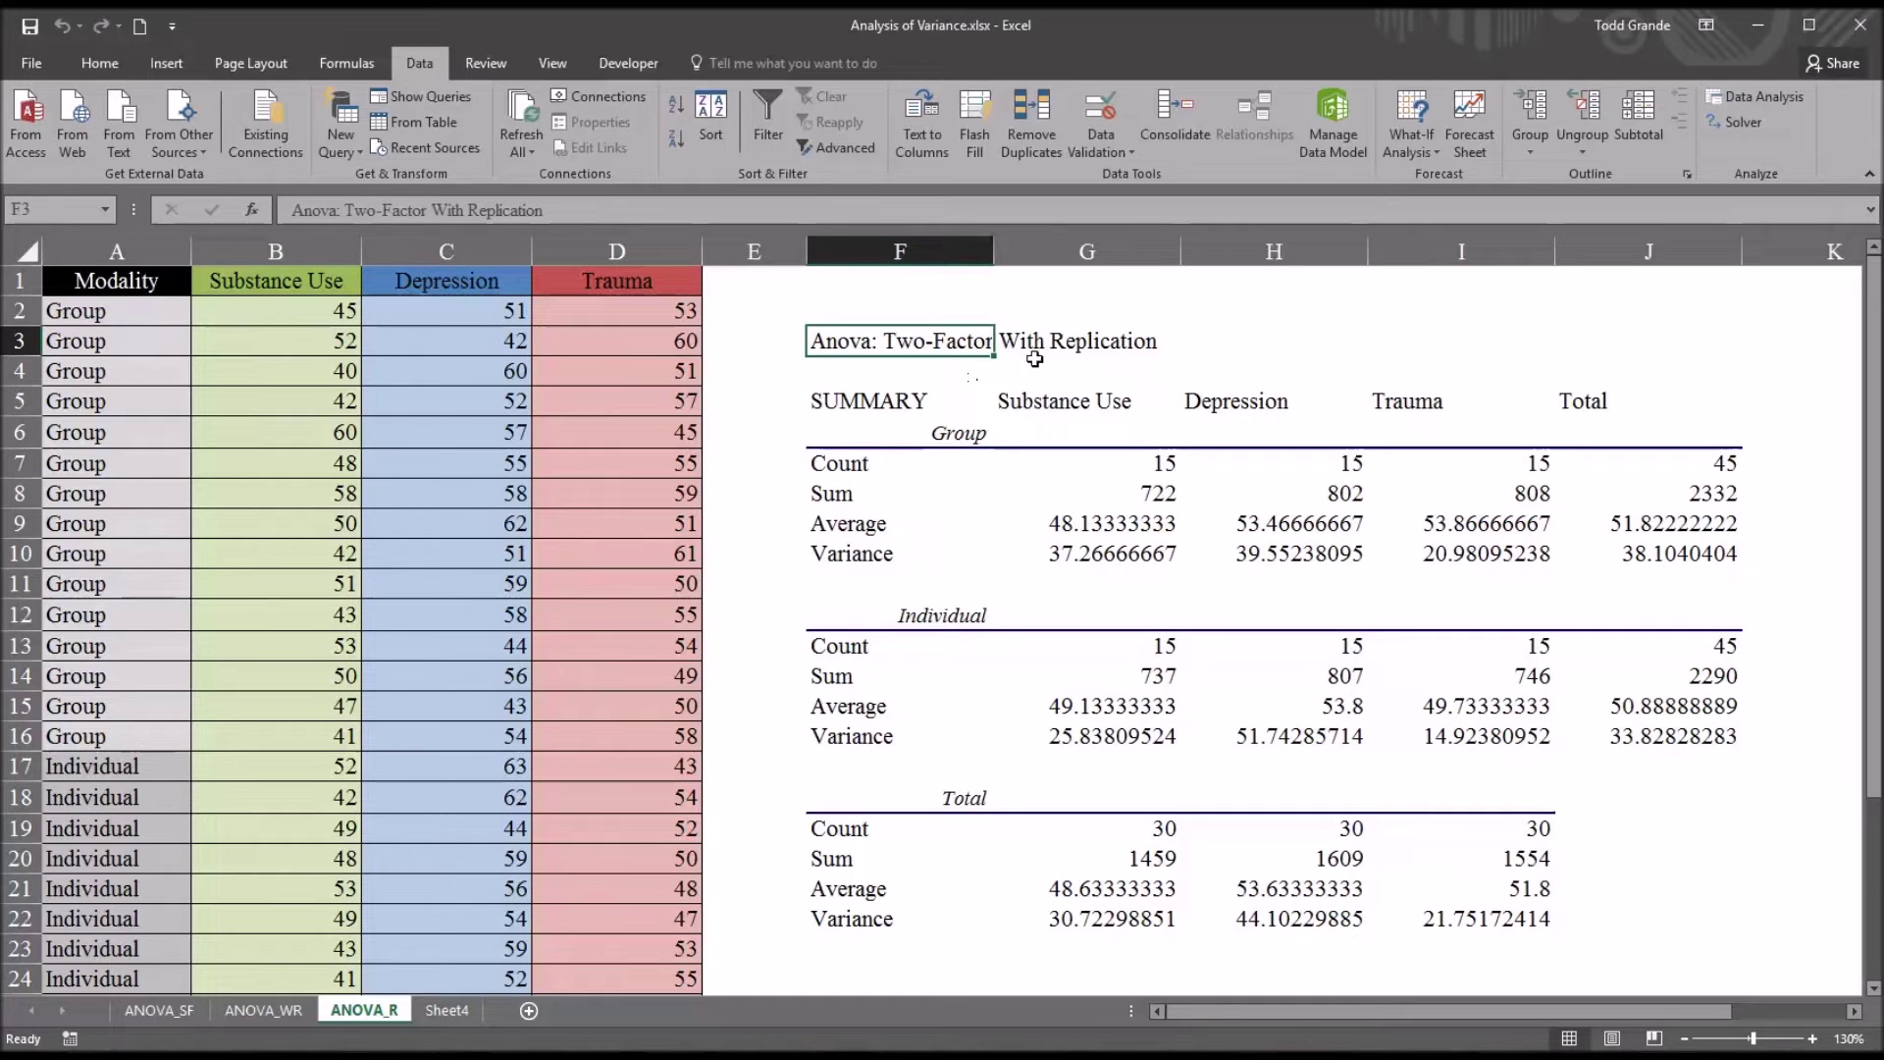
{"action": "left_click", "coordinate": [890, 403]}
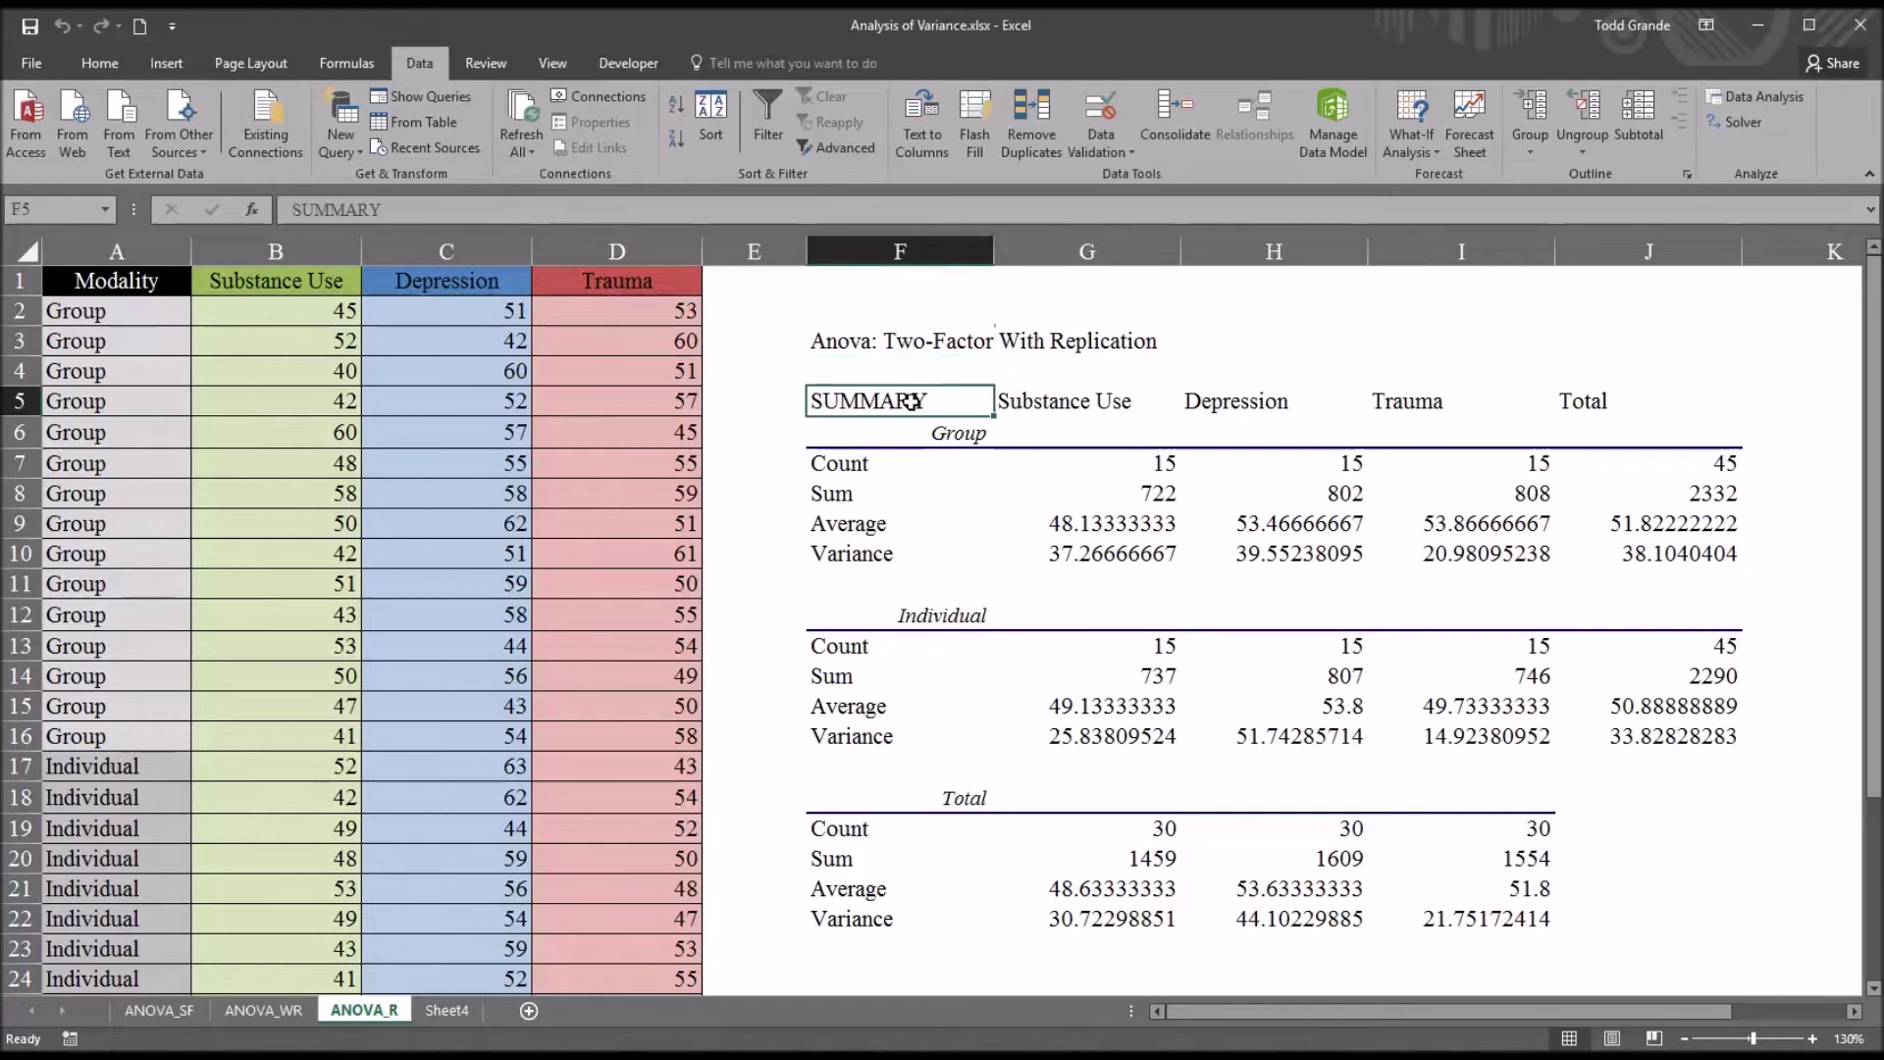
{"action": "mouse_move", "coordinate": [1873, 412]}
{"action": "left_mouse_down"}
{"action": "mouse_move", "coordinate": [1861, 623]}
{"action": "mouse_move", "coordinate": [1850, 403]}
{"action": "left_mouse_up"}
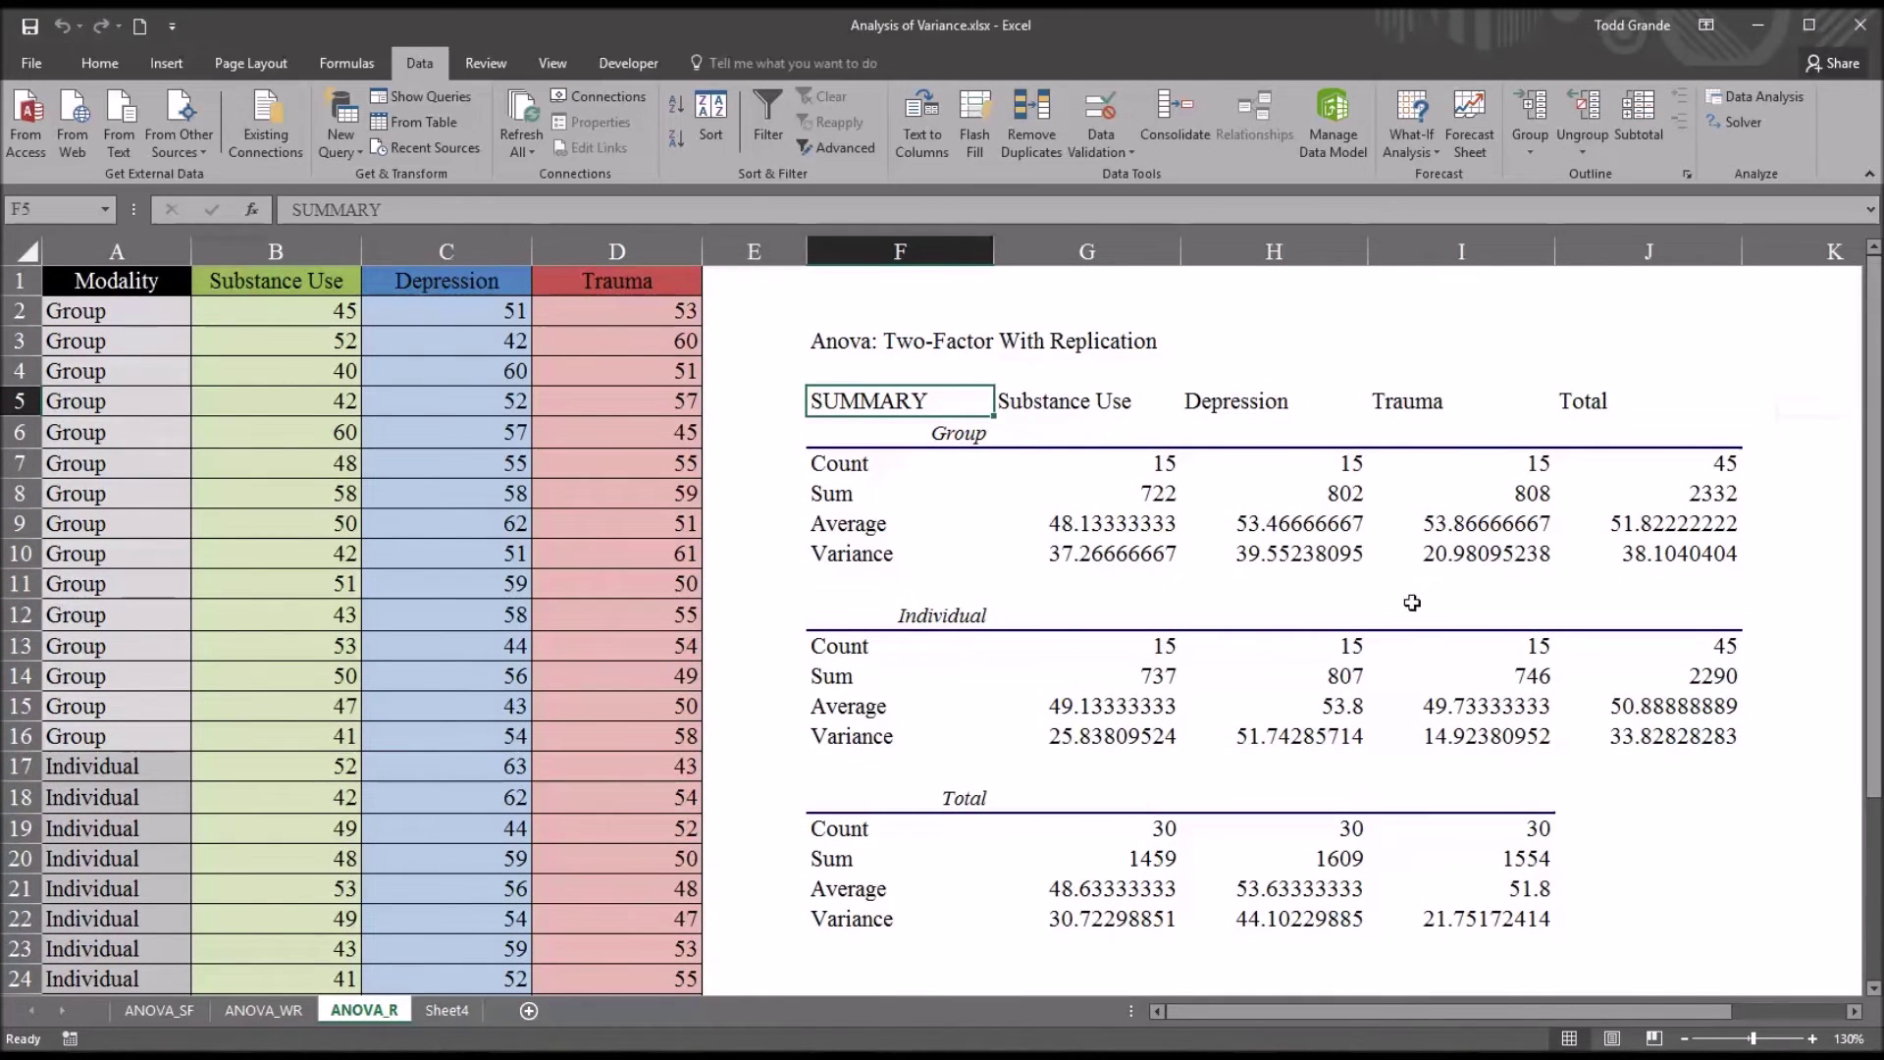
{"action": "left_click", "coordinate": [1095, 468]}
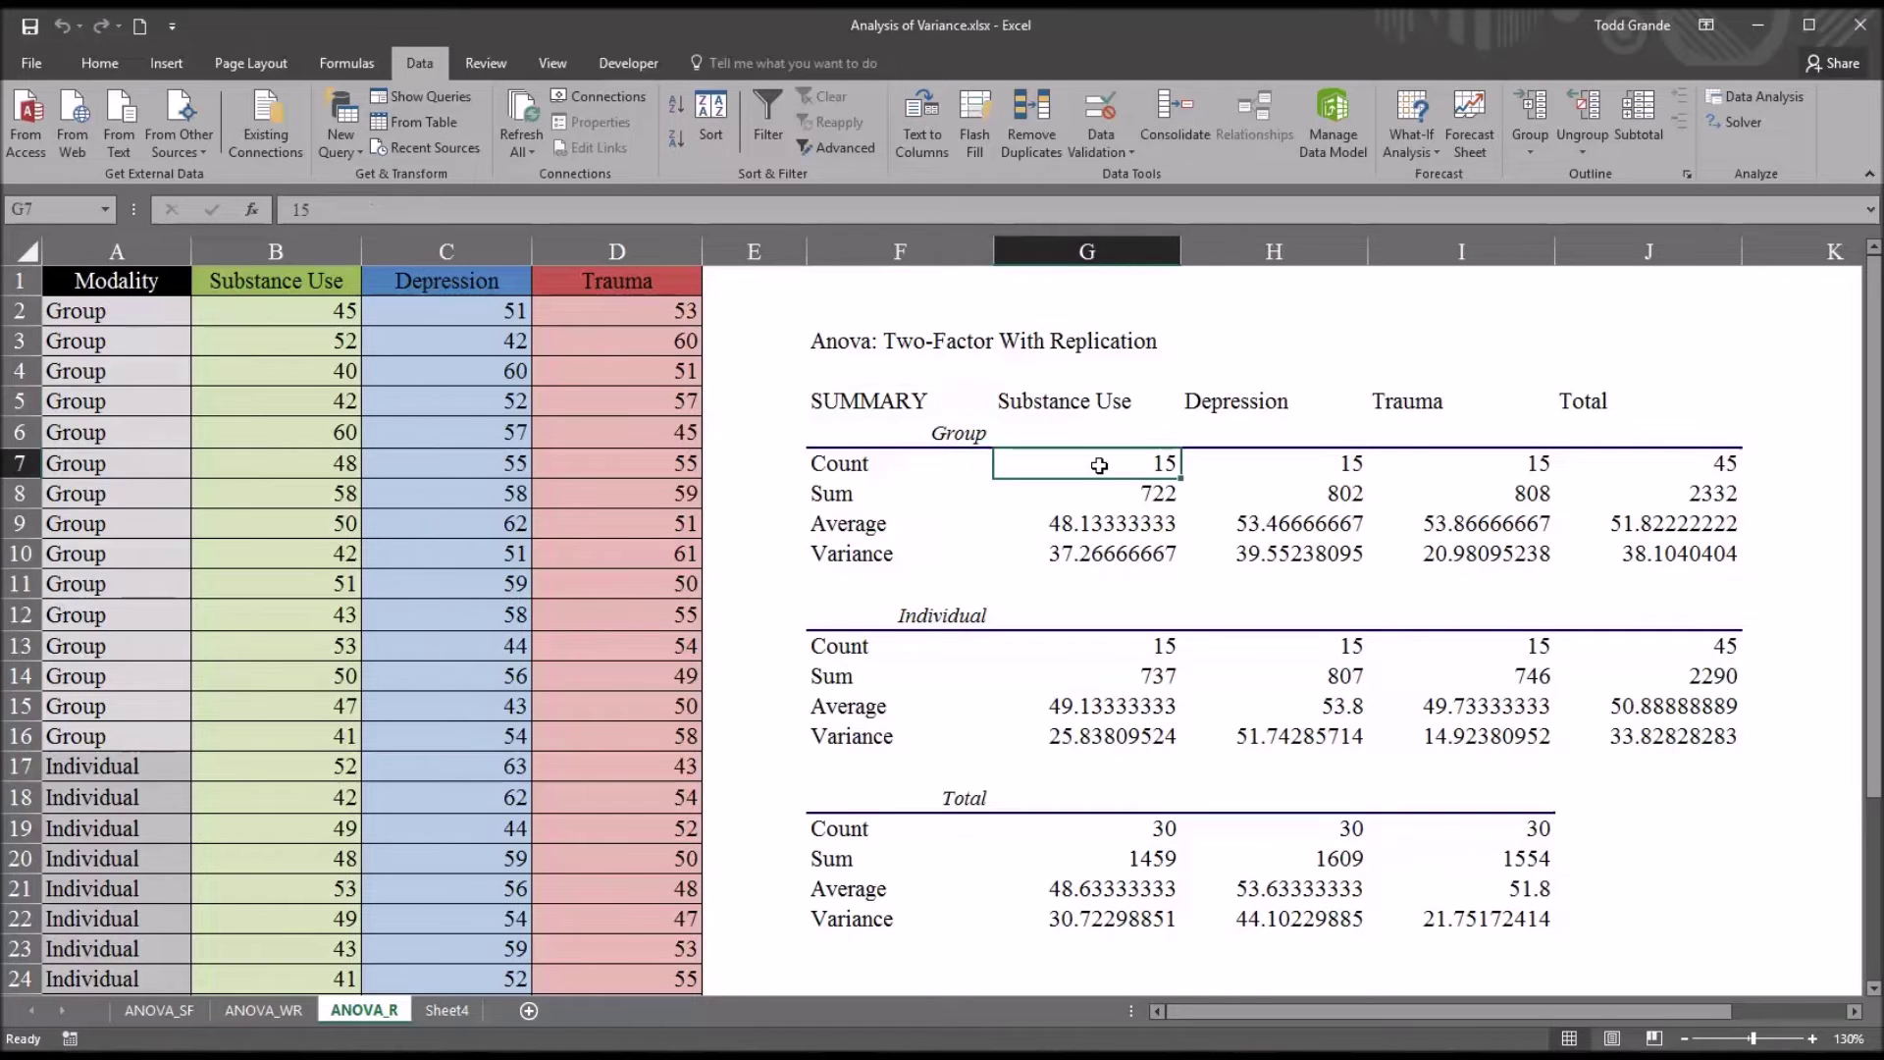
{"action": "left_click", "coordinate": [960, 442]}
{"action": "left_click", "coordinate": [968, 614]}
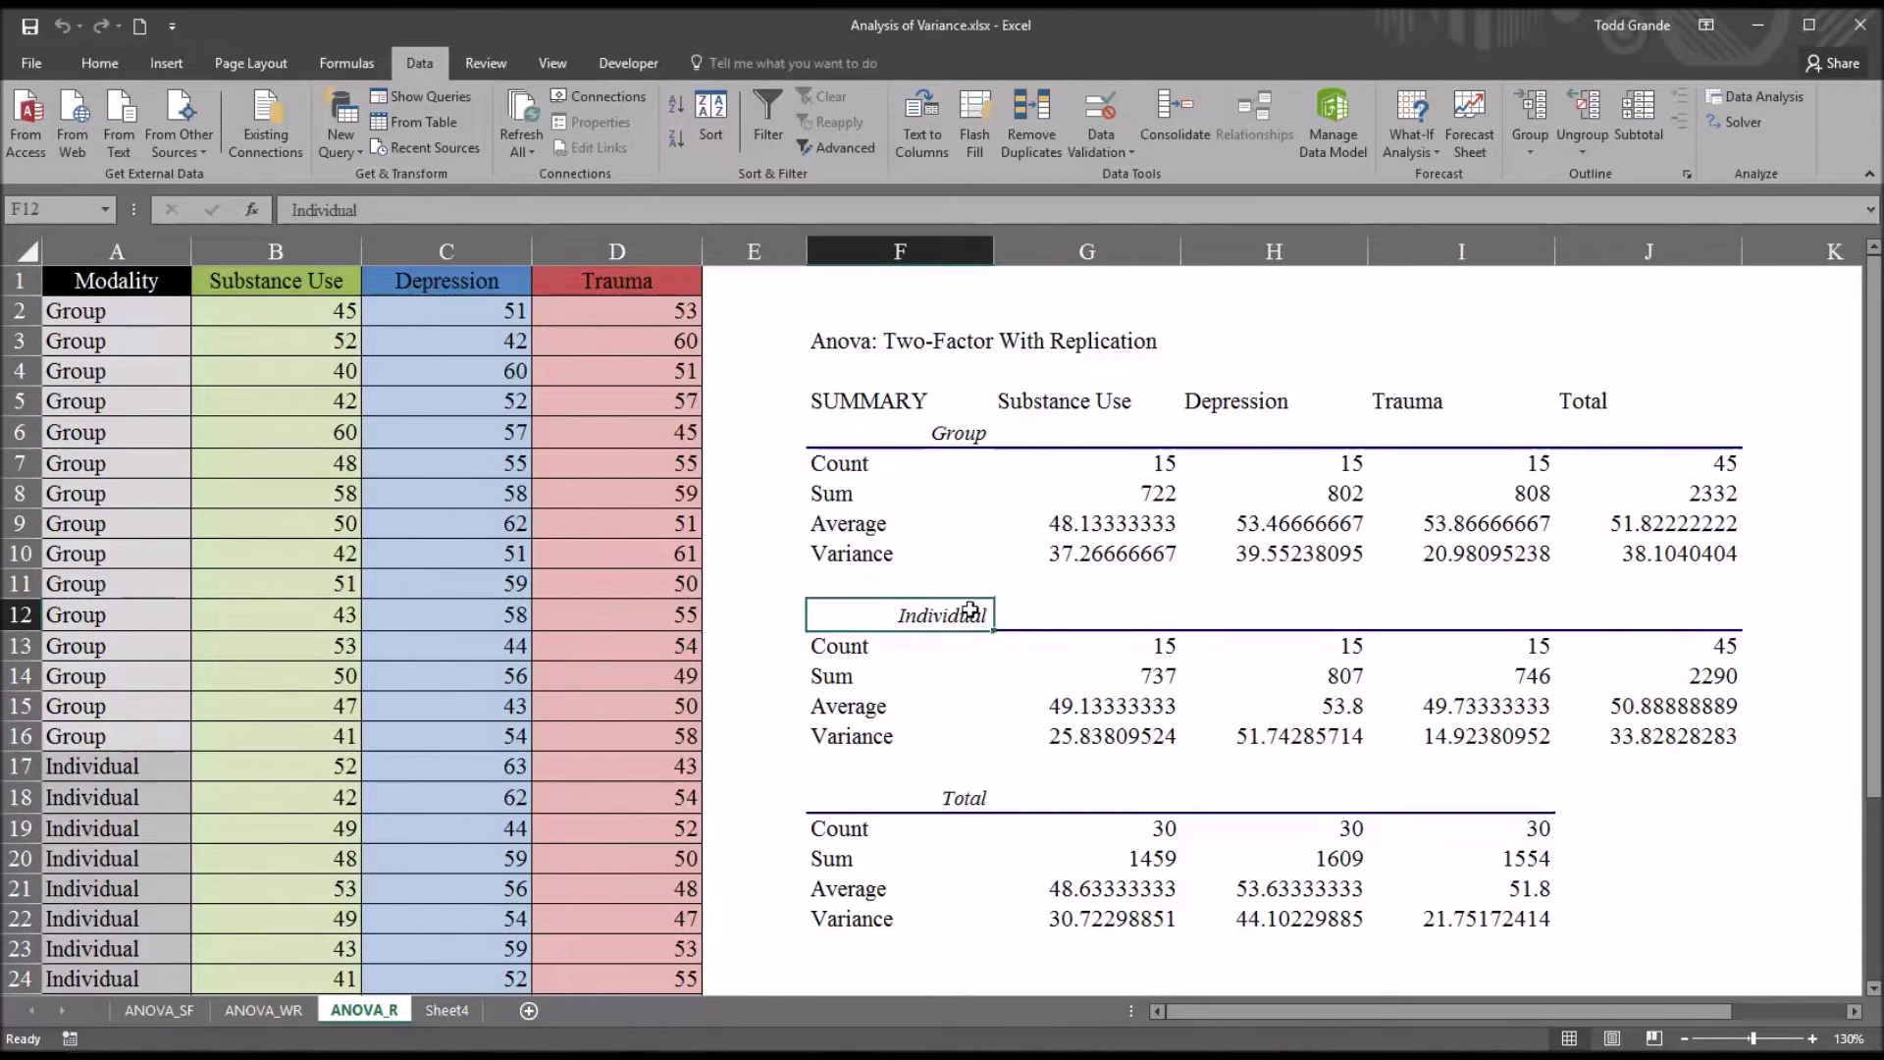
{"action": "left_click", "coordinate": [1094, 468]}
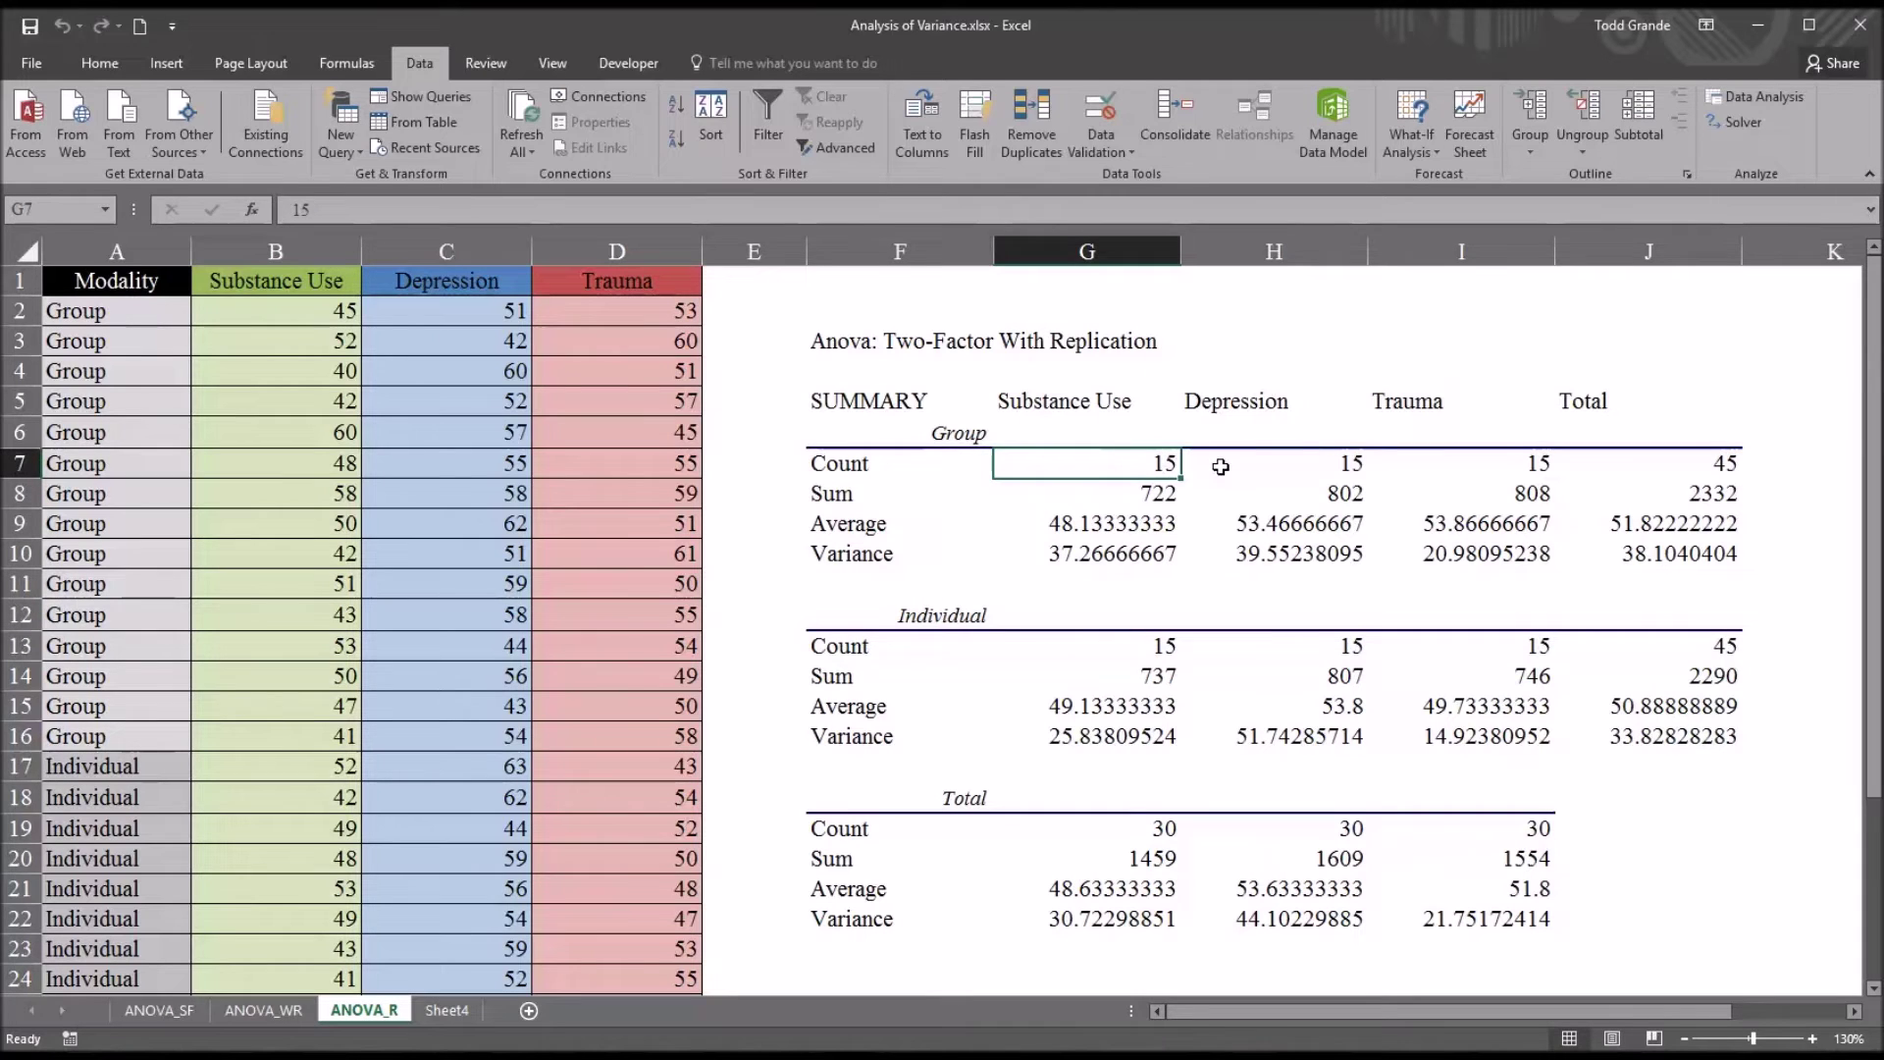
{"action": "left_click", "coordinate": [1336, 469]}
{"action": "left_click", "coordinate": [1402, 468]}
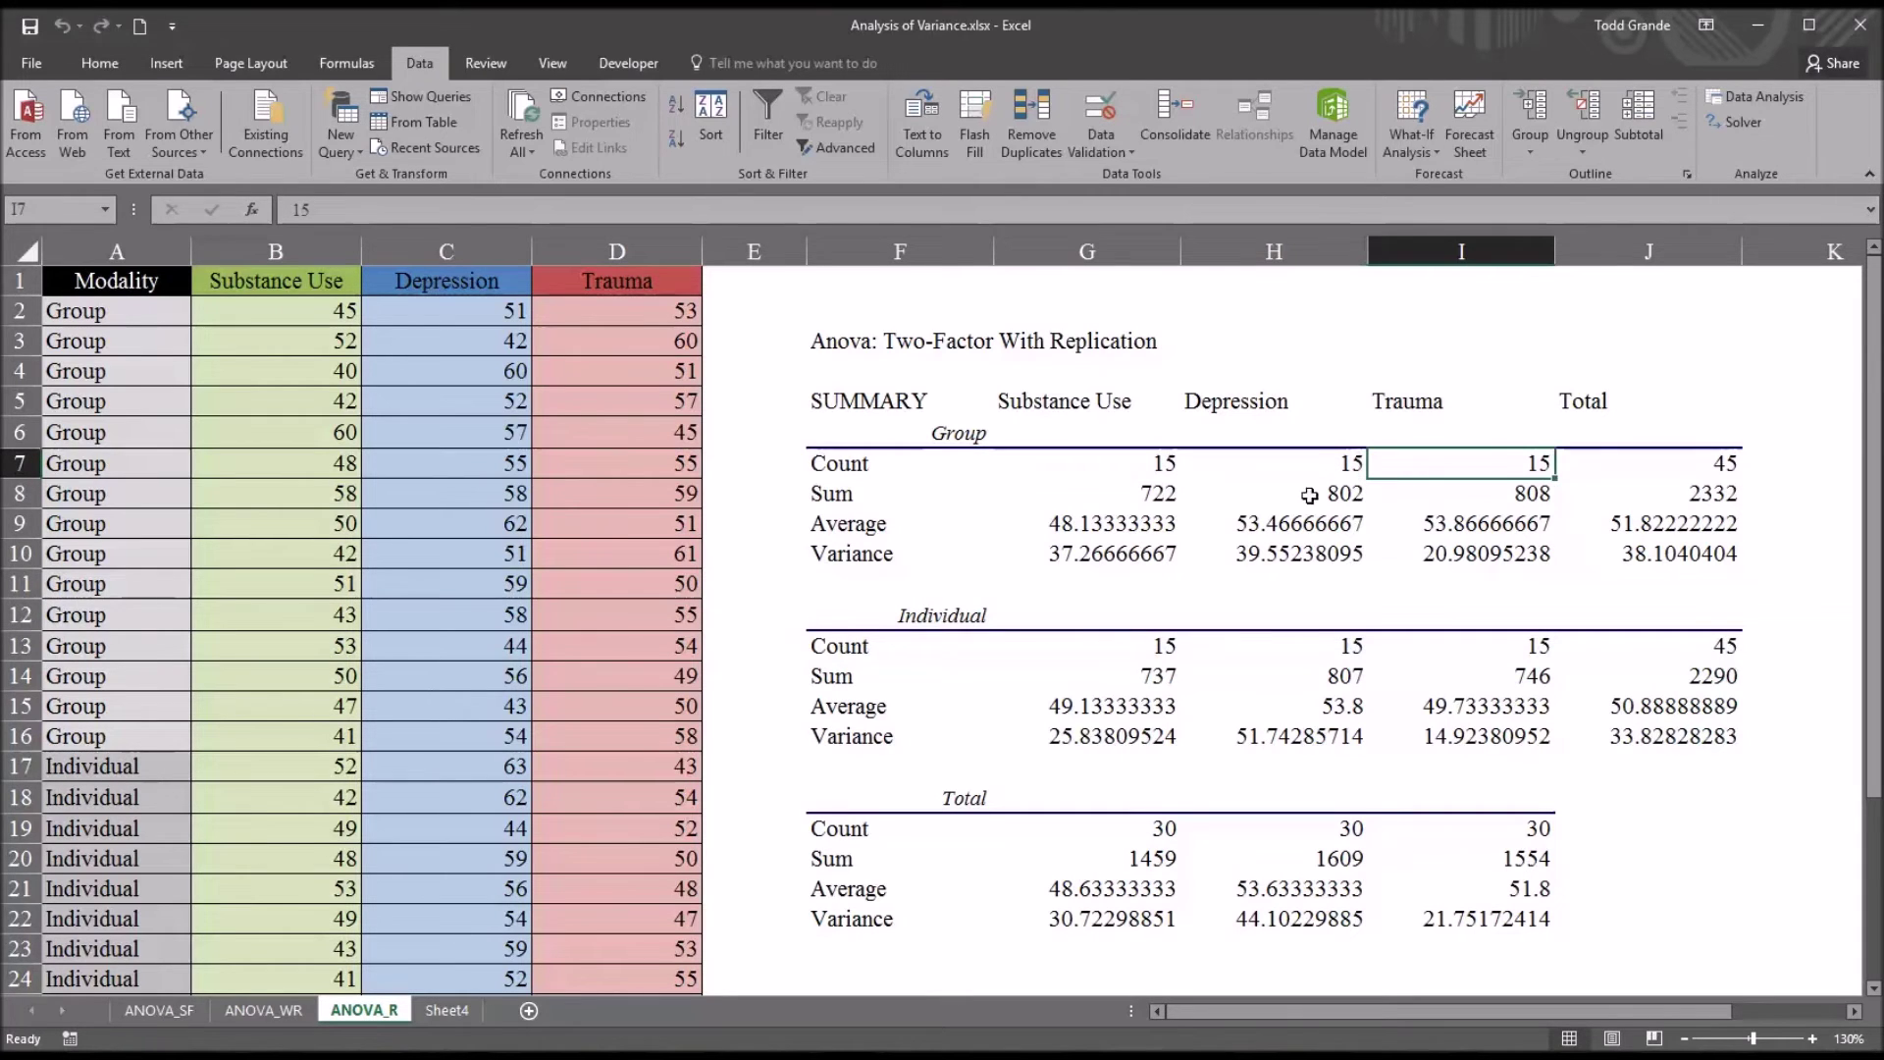
{"action": "left_click", "coordinate": [1087, 502]}
{"action": "left_click", "coordinate": [1071, 531]}
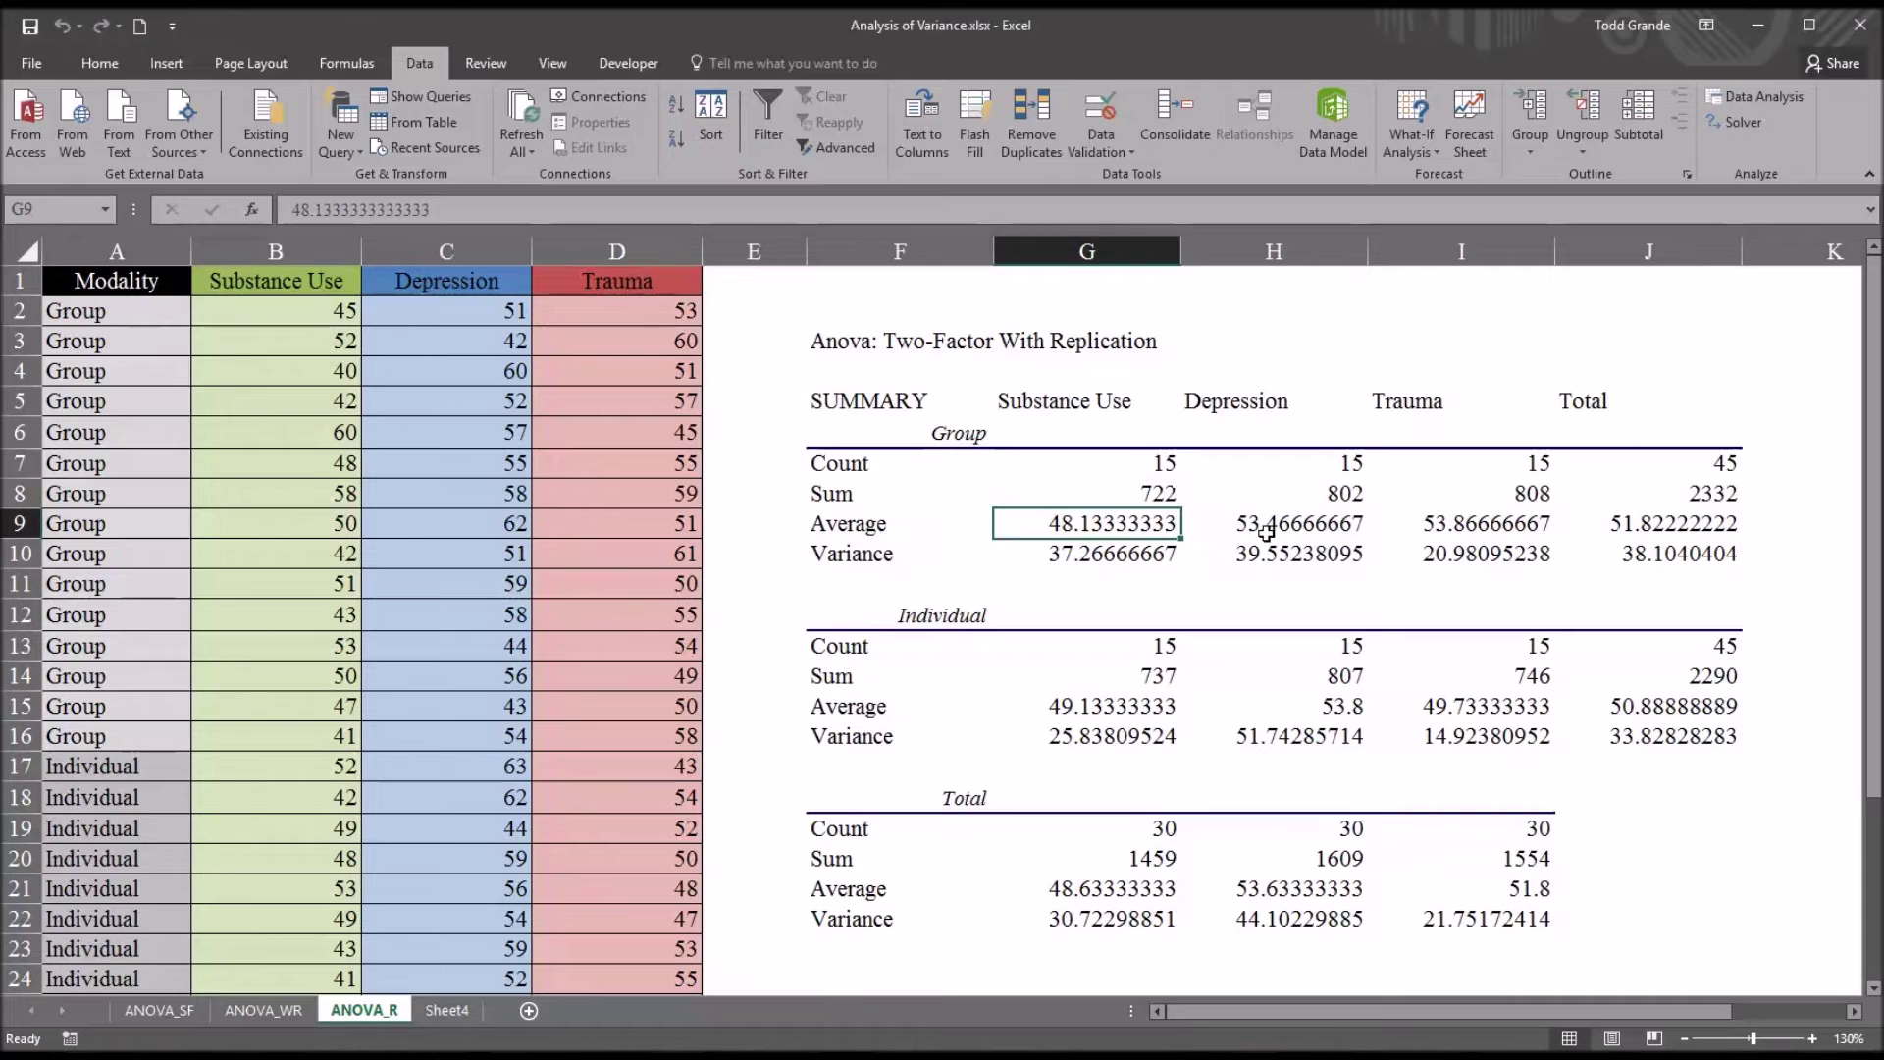
{"action": "left_click_drag", "start_coordinate": [1090, 525], "coordinate": [1419, 543]}
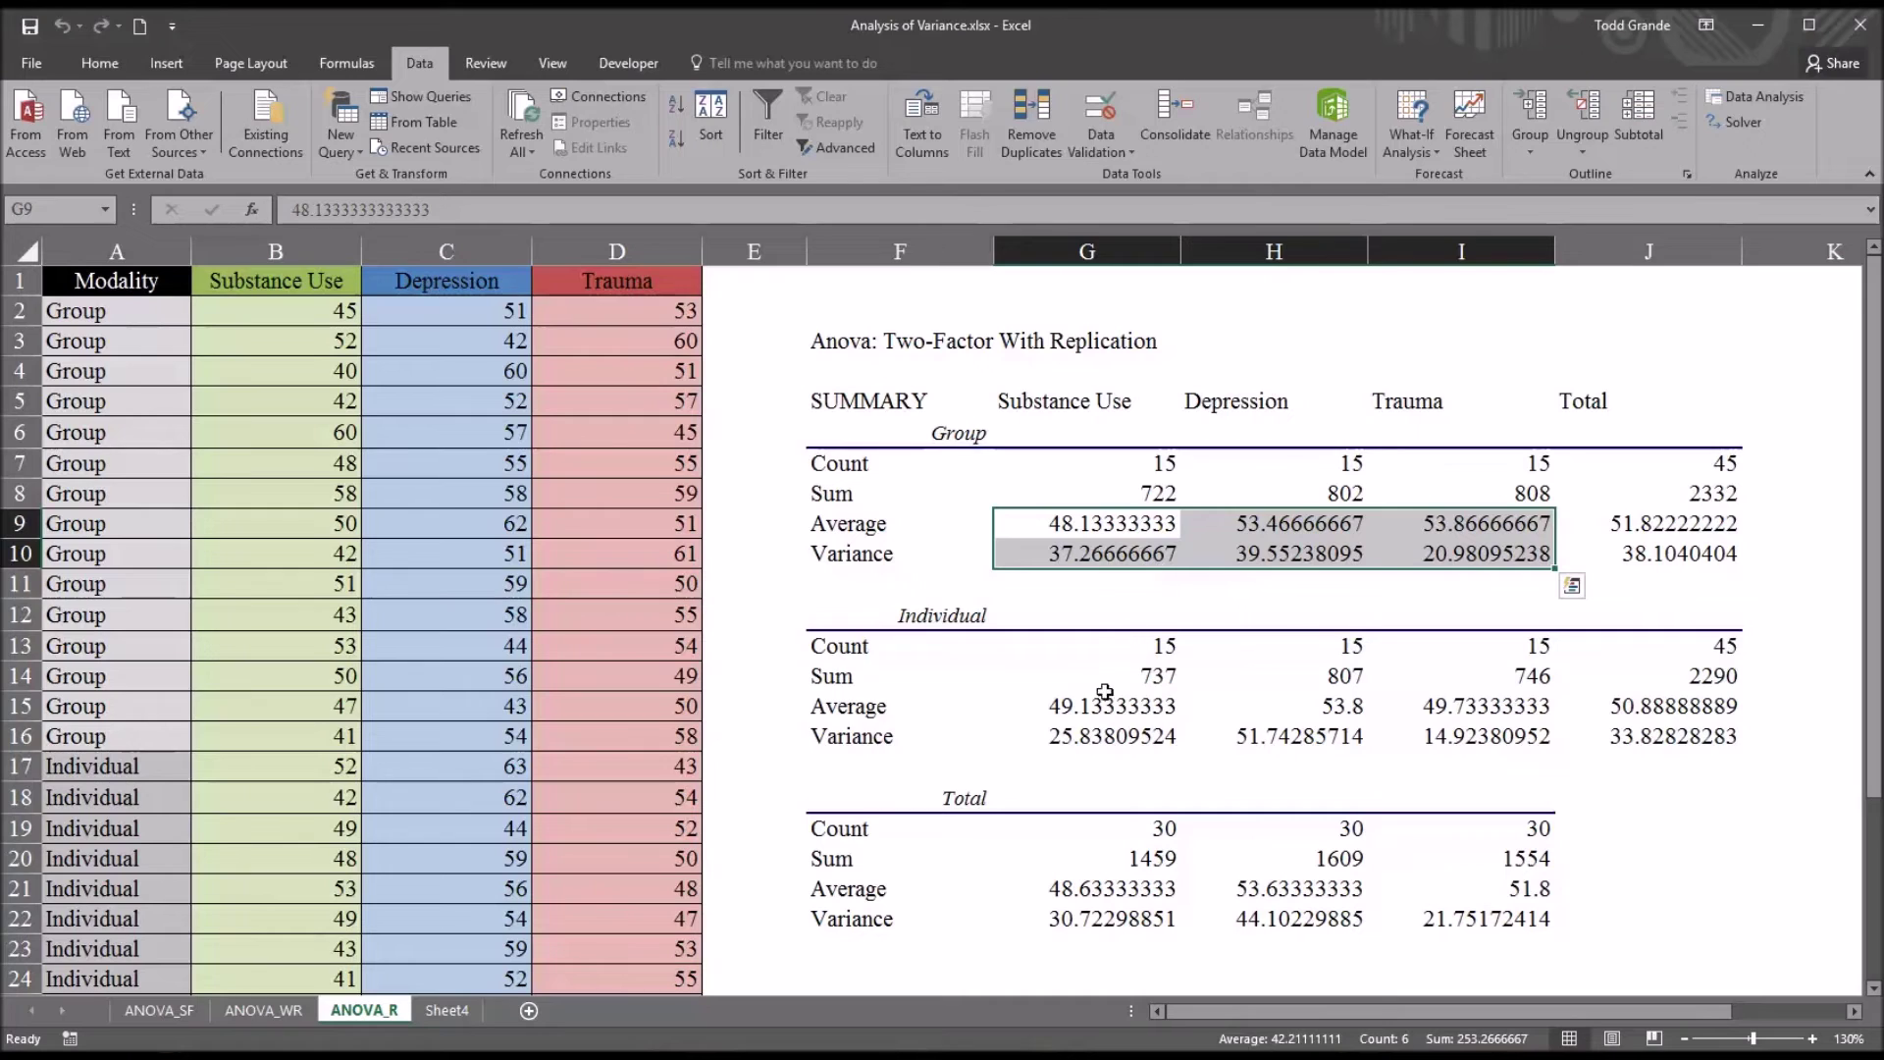
- Format the Group, Individual and Total averages and variances (G9:I10, G15:I16, G21:I22) to two decimals
{"action": "left_click_drag", "start_coordinate": [1099, 707], "coordinate": [1428, 728]}
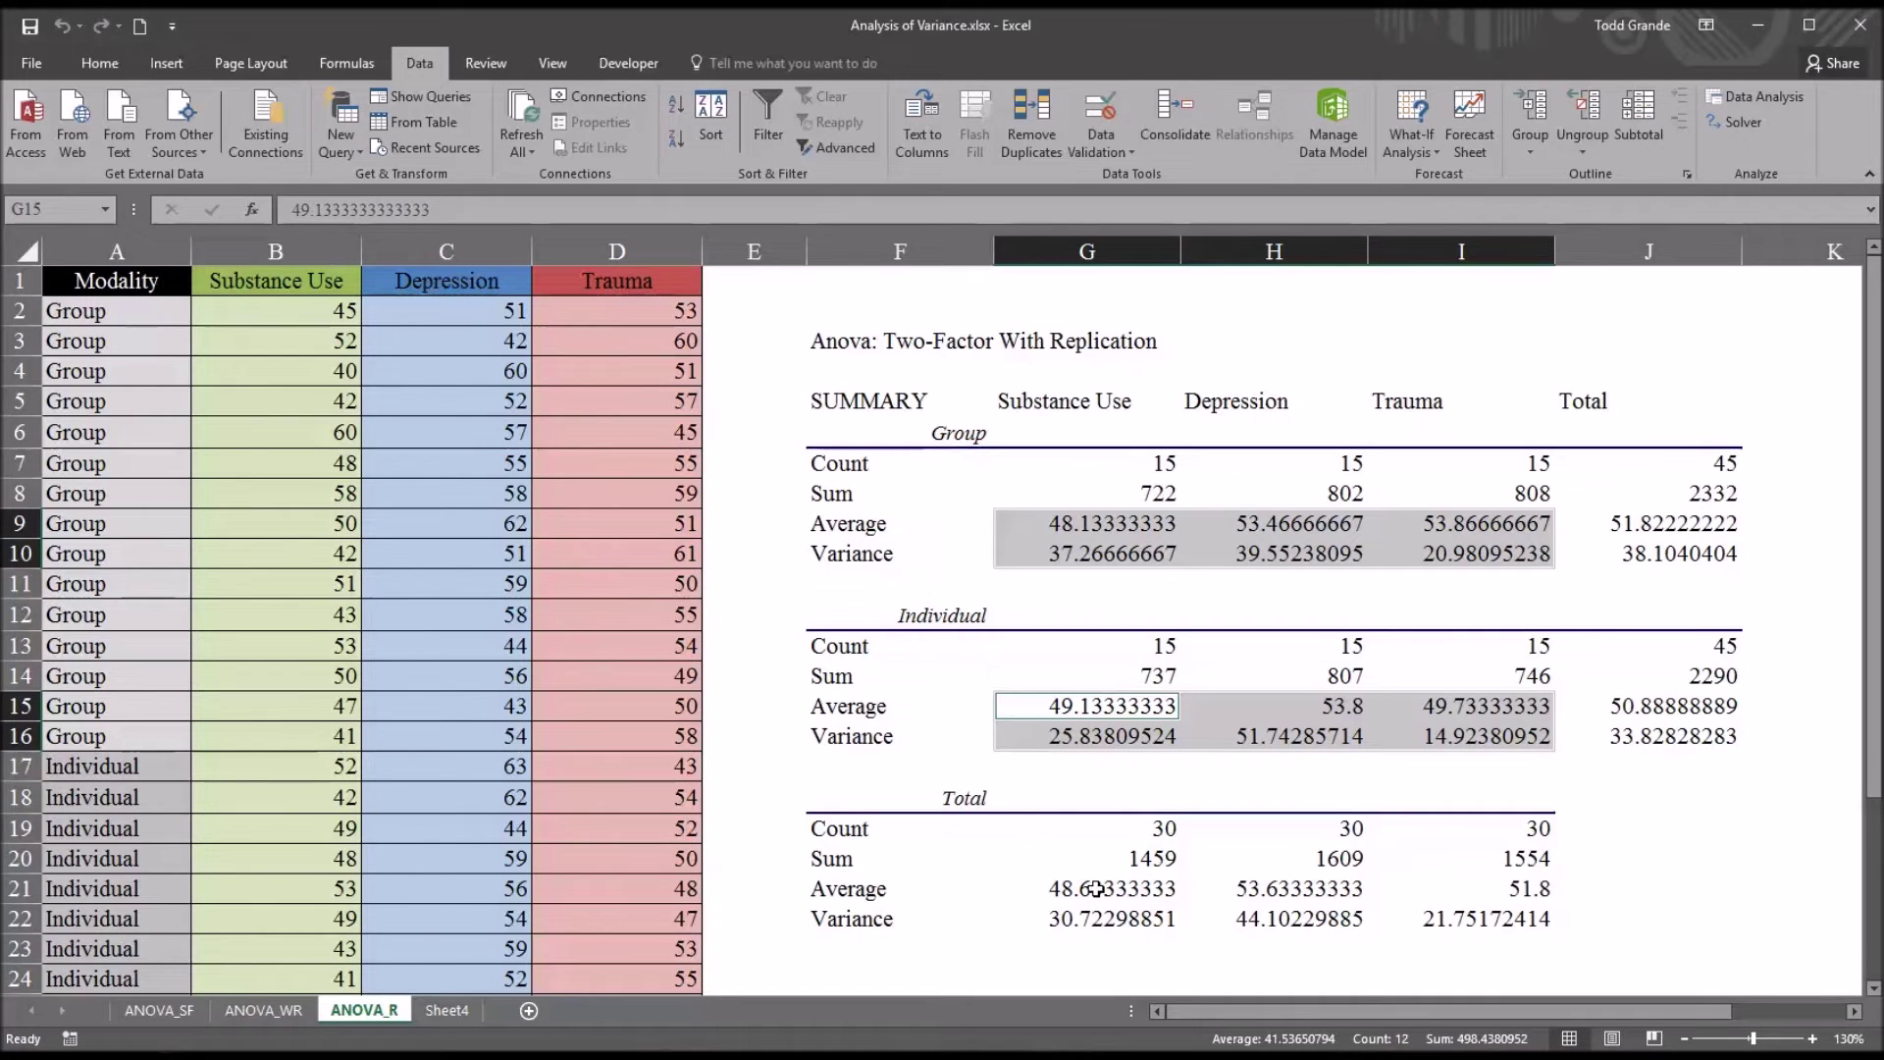
{"action": "left_click_drag", "start_coordinate": [1096, 889], "coordinate": [1411, 912]}
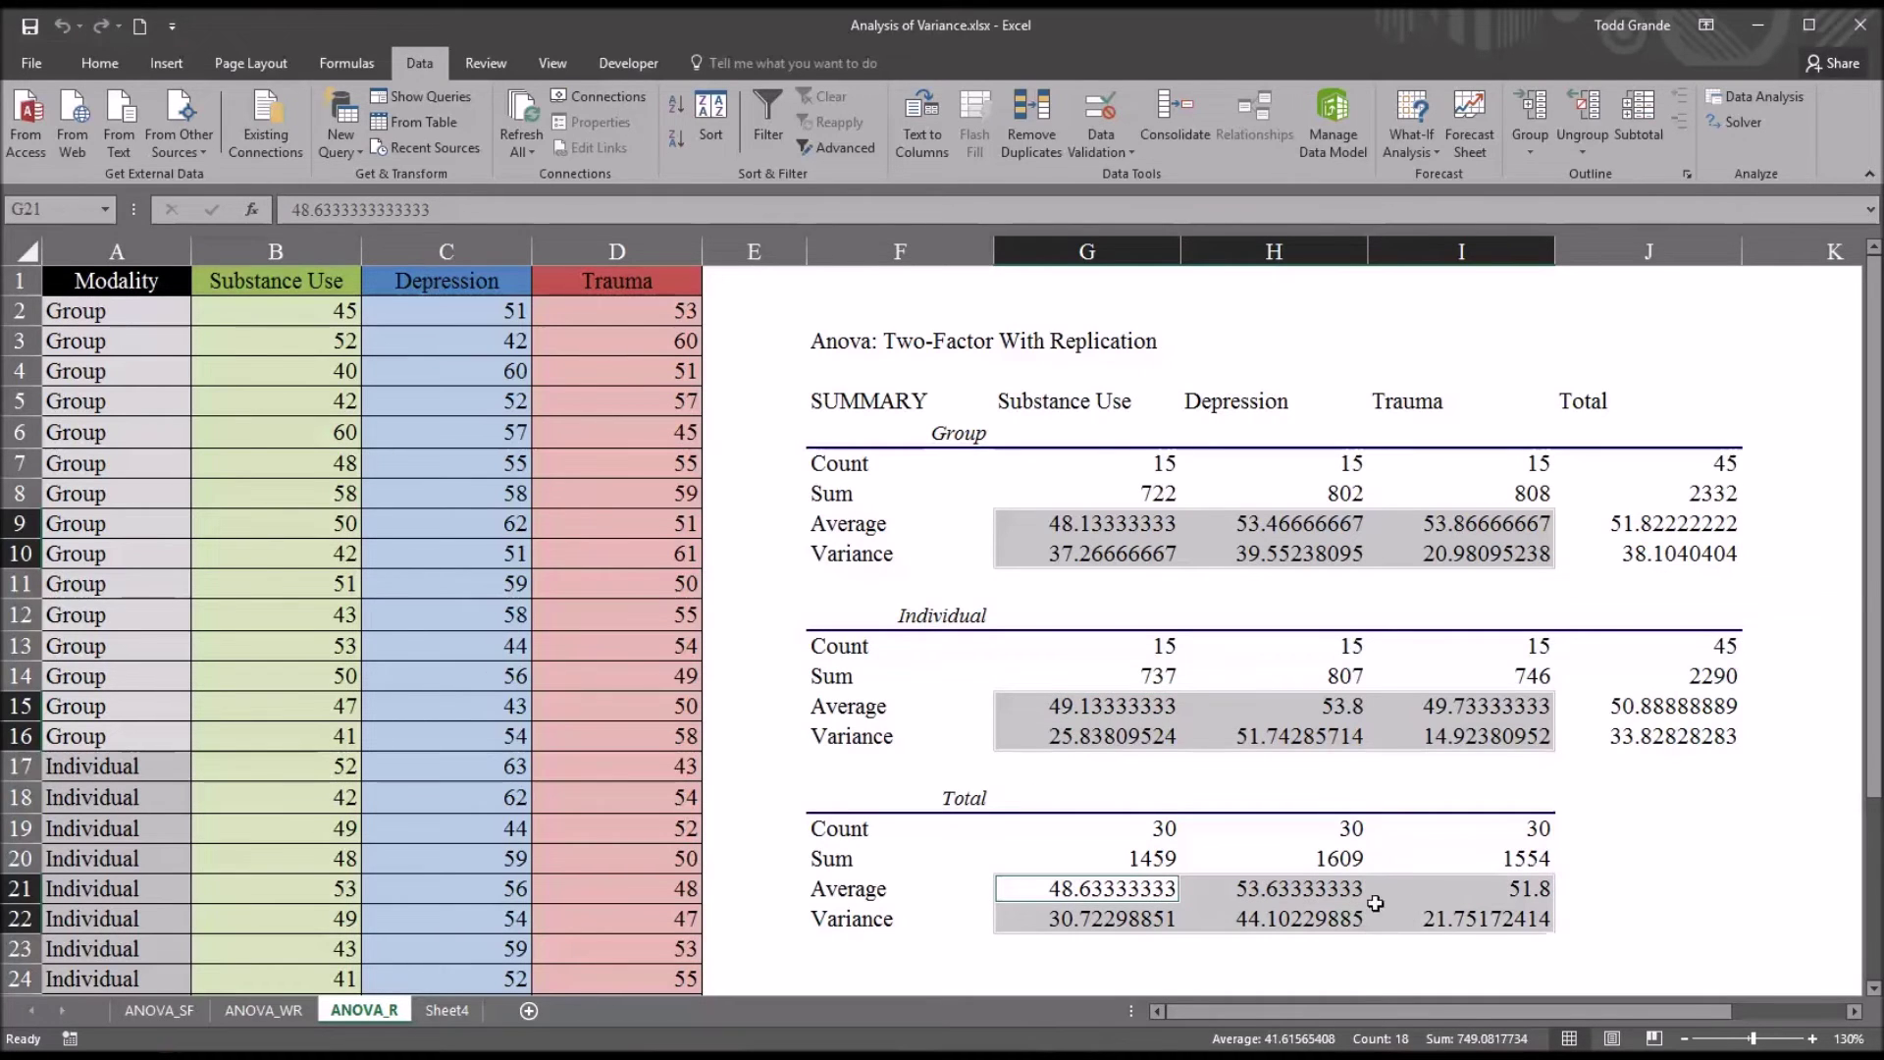
{"action": "left_click", "coordinate": [102, 63]}
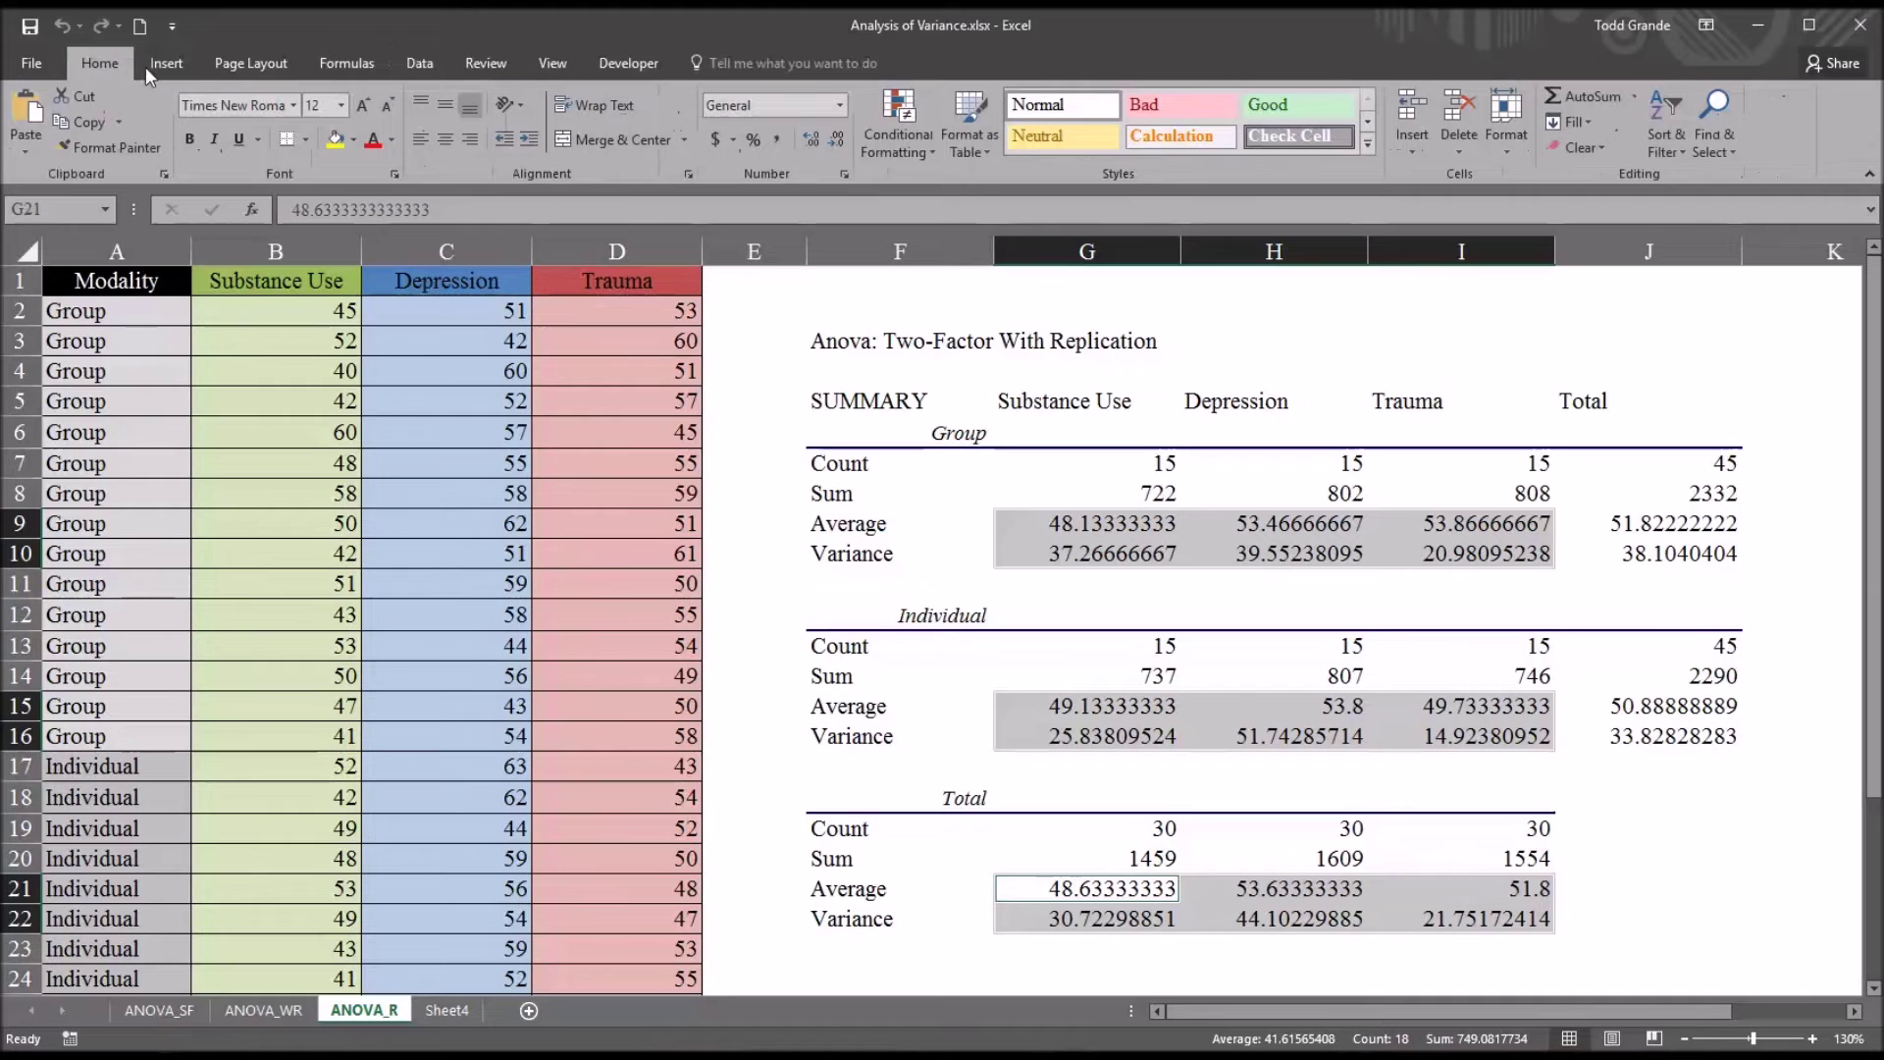
{"action": "left_click", "coordinate": [835, 140]}
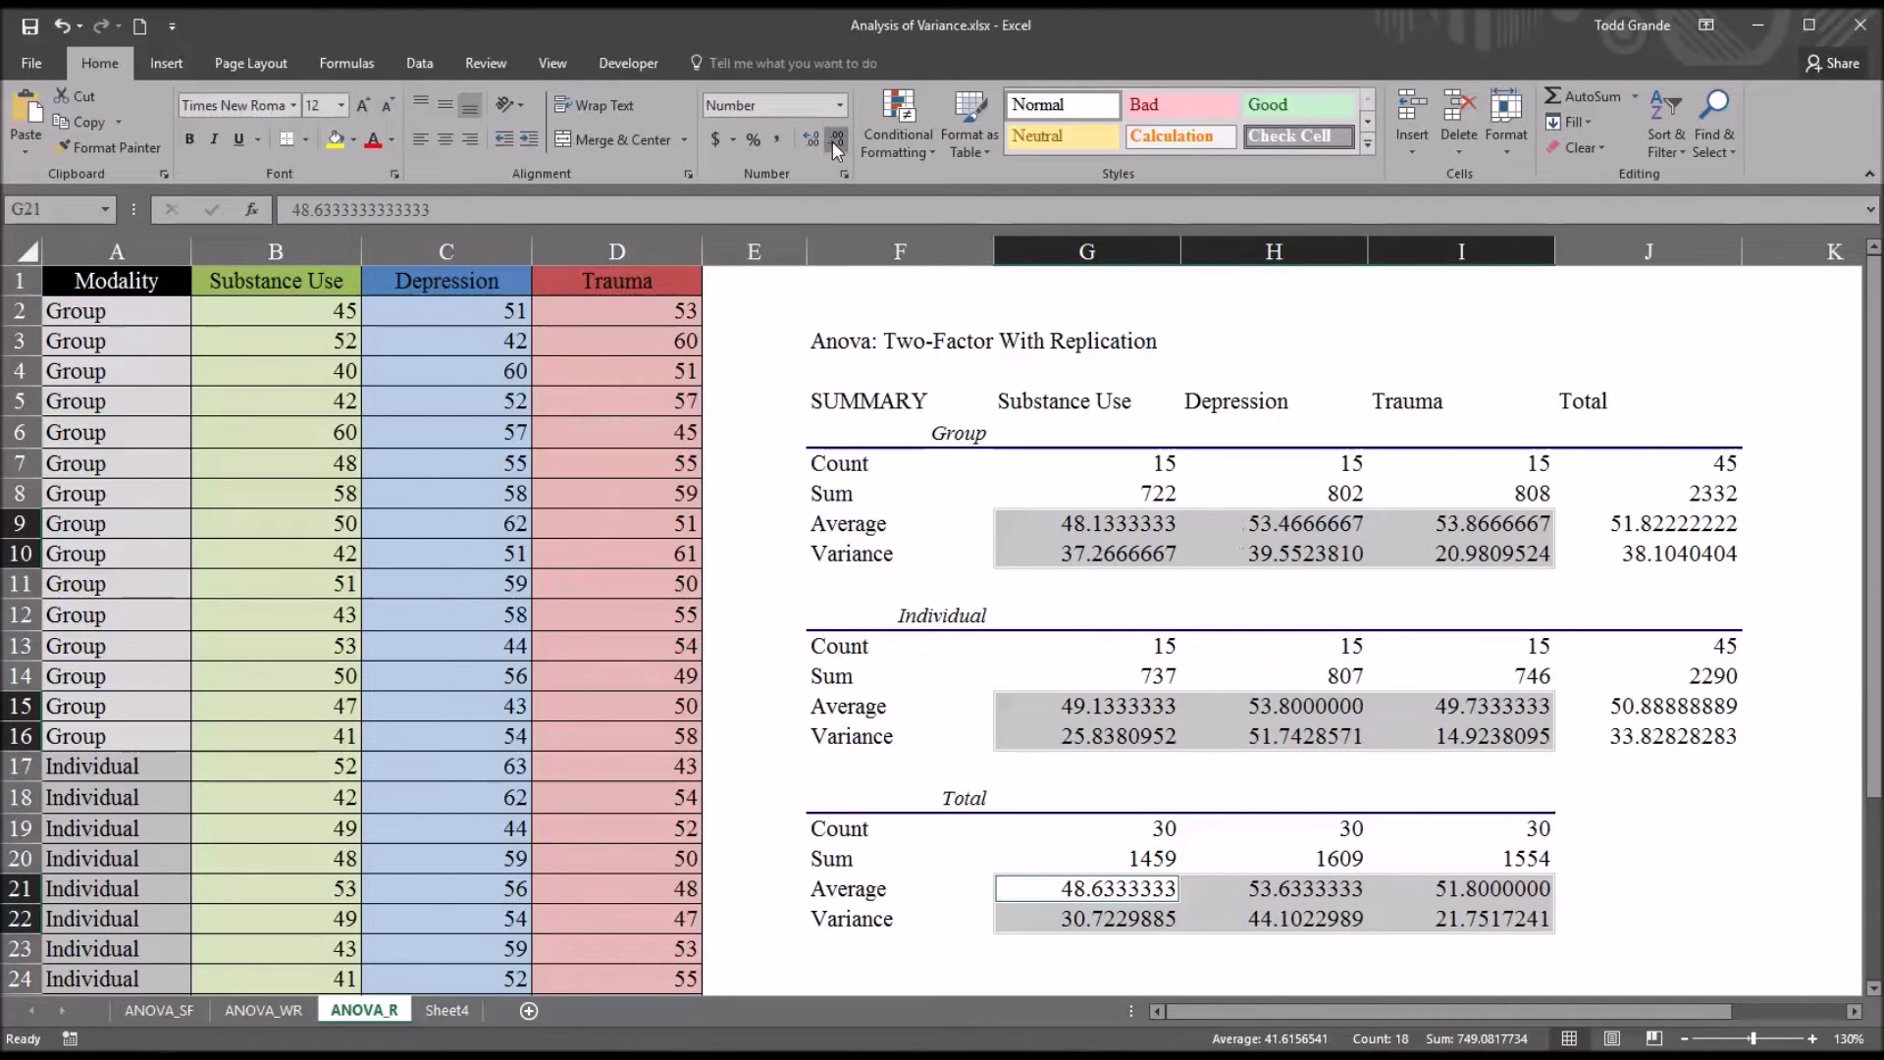
{"action": "left_click", "coordinate": [835, 140]}
{"action": "left_click", "coordinate": [835, 141]}
{"action": "left_click", "coordinate": [835, 140]}
{"action": "left_click", "coordinate": [834, 140]}
{"action": "left_click", "coordinate": [835, 140]}
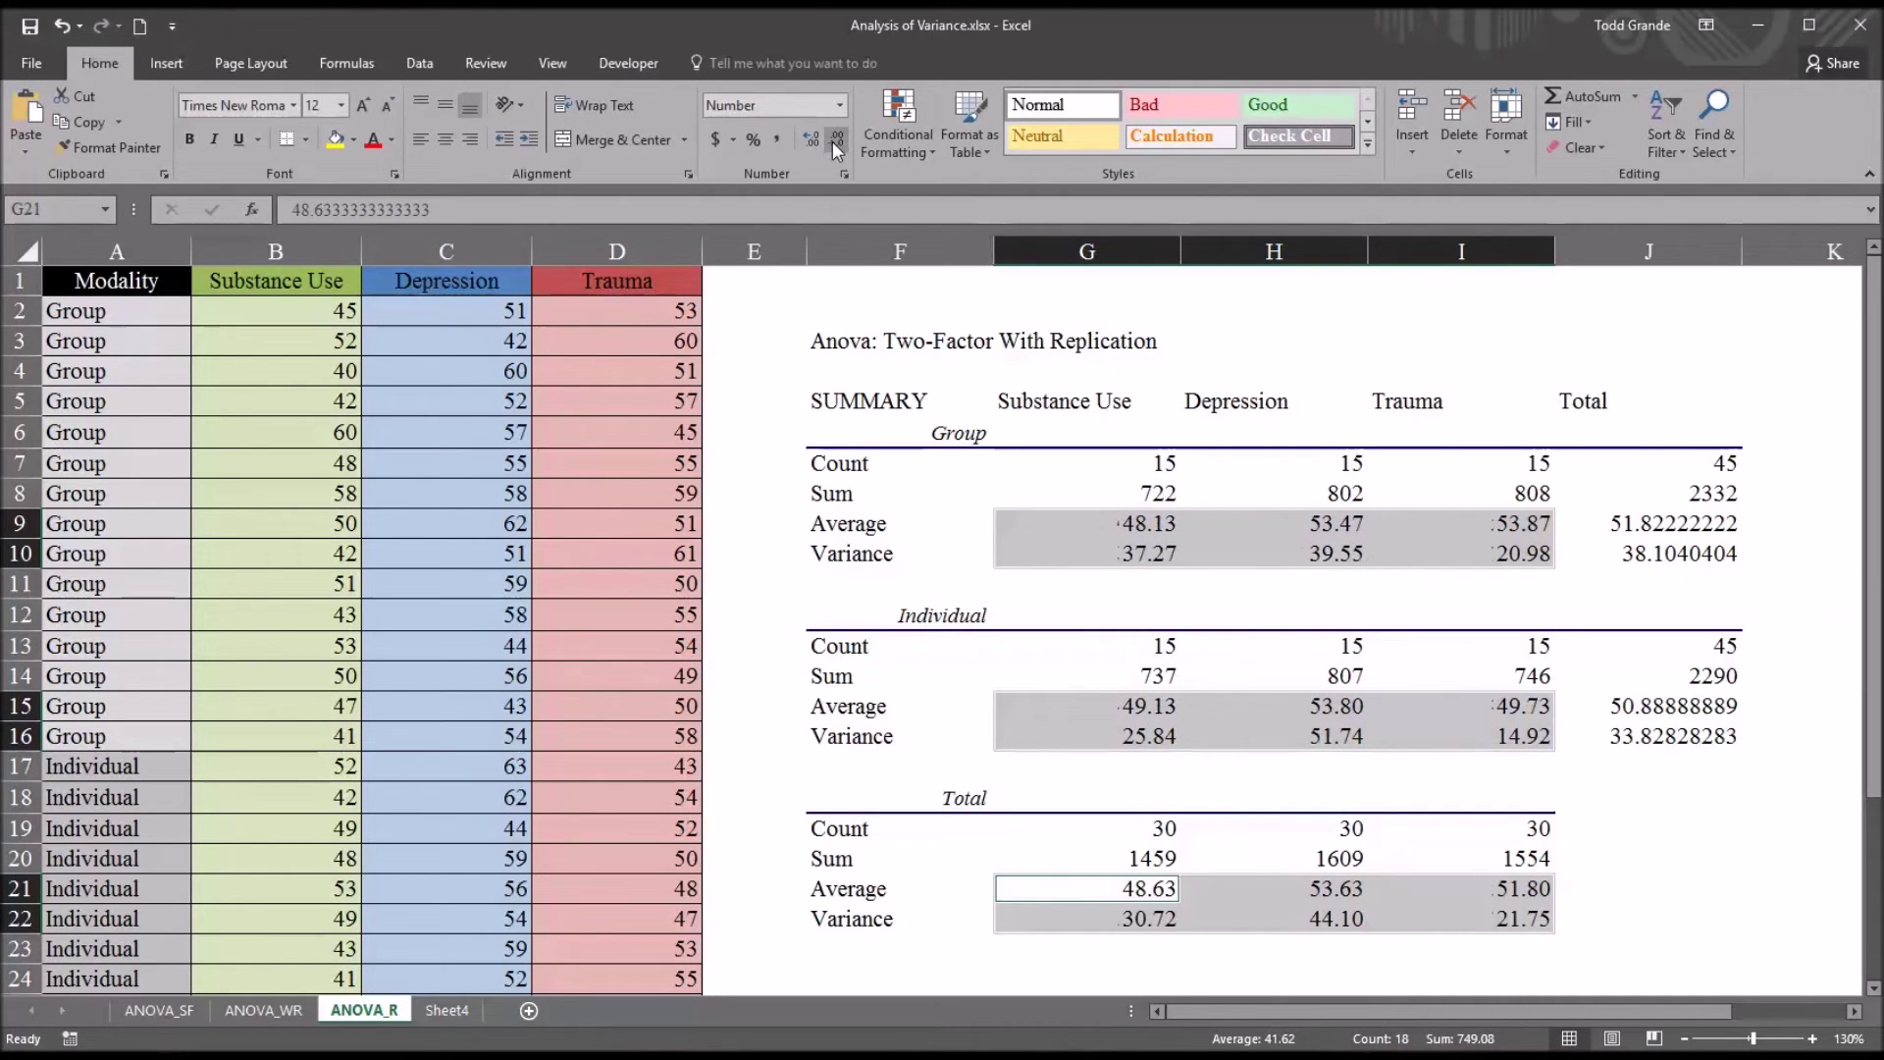
{"action": "left_click", "coordinate": [1138, 533]}
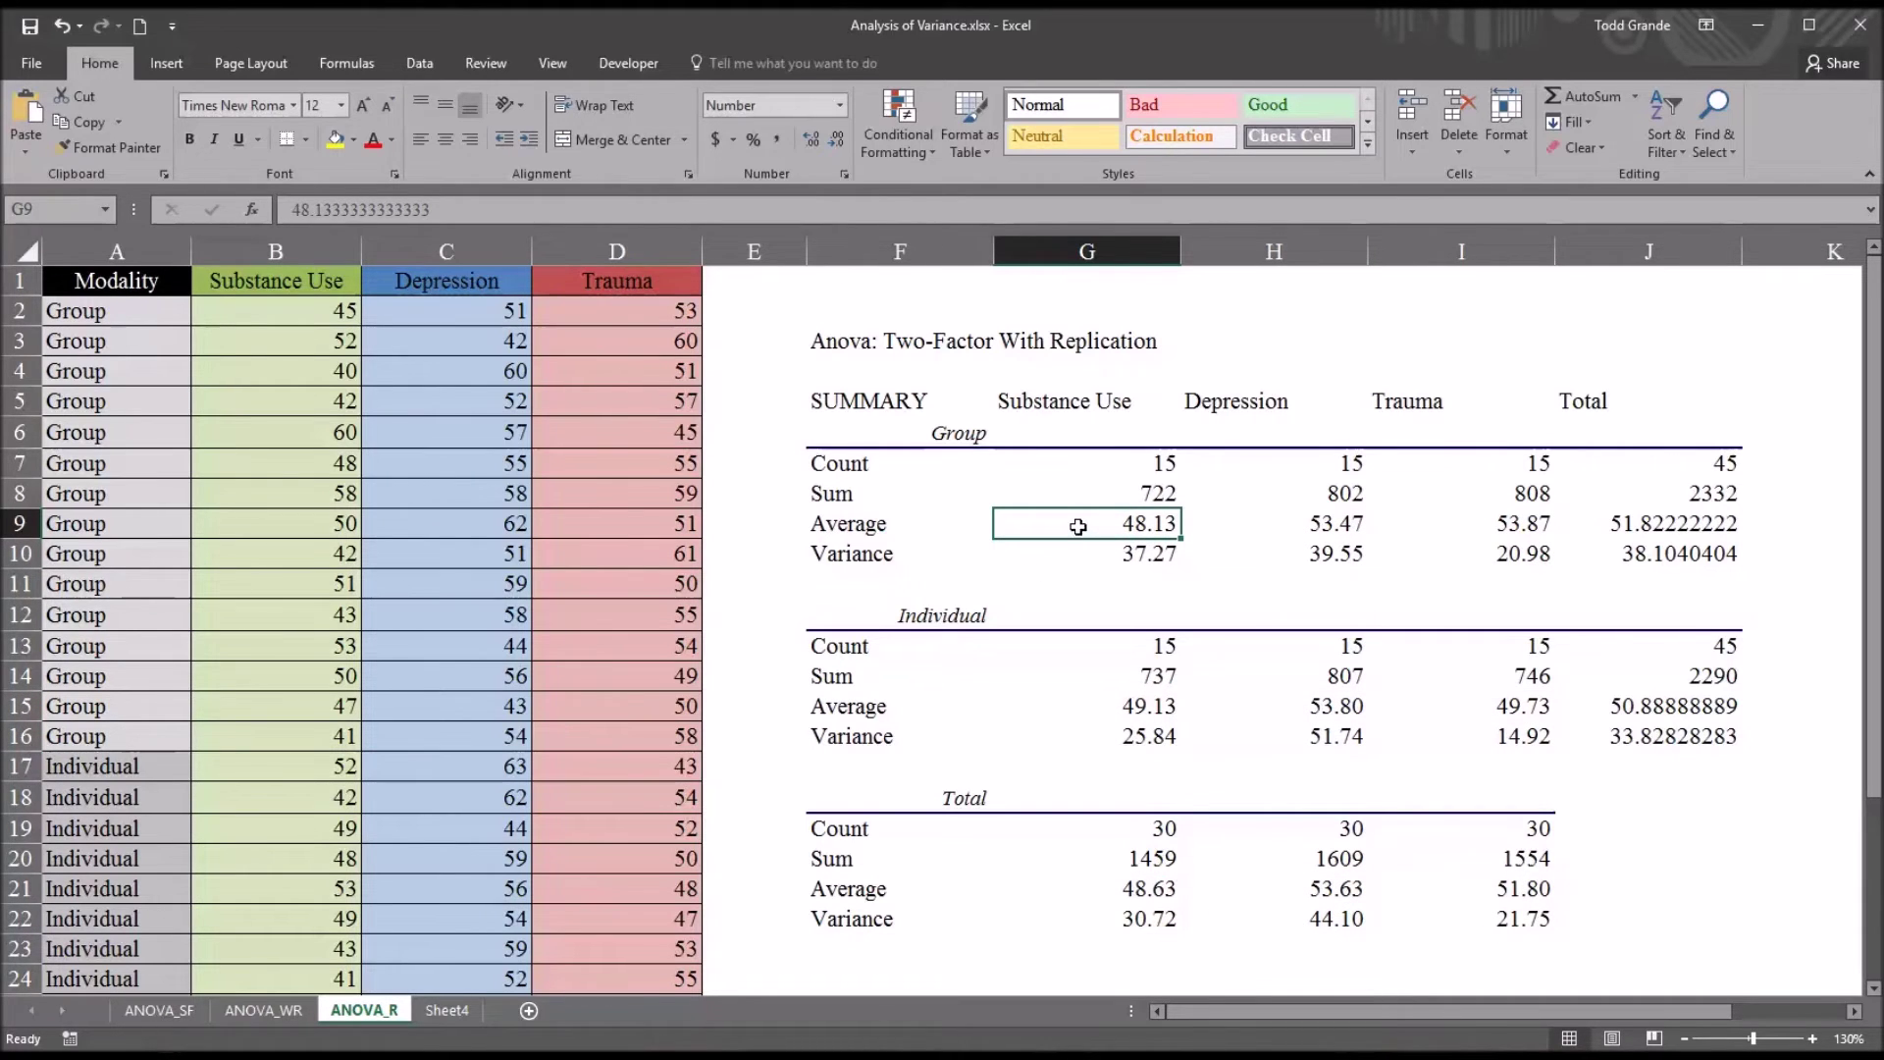
{"action": "left_click_drag", "start_coordinate": [1077, 527], "coordinate": [1375, 529]}
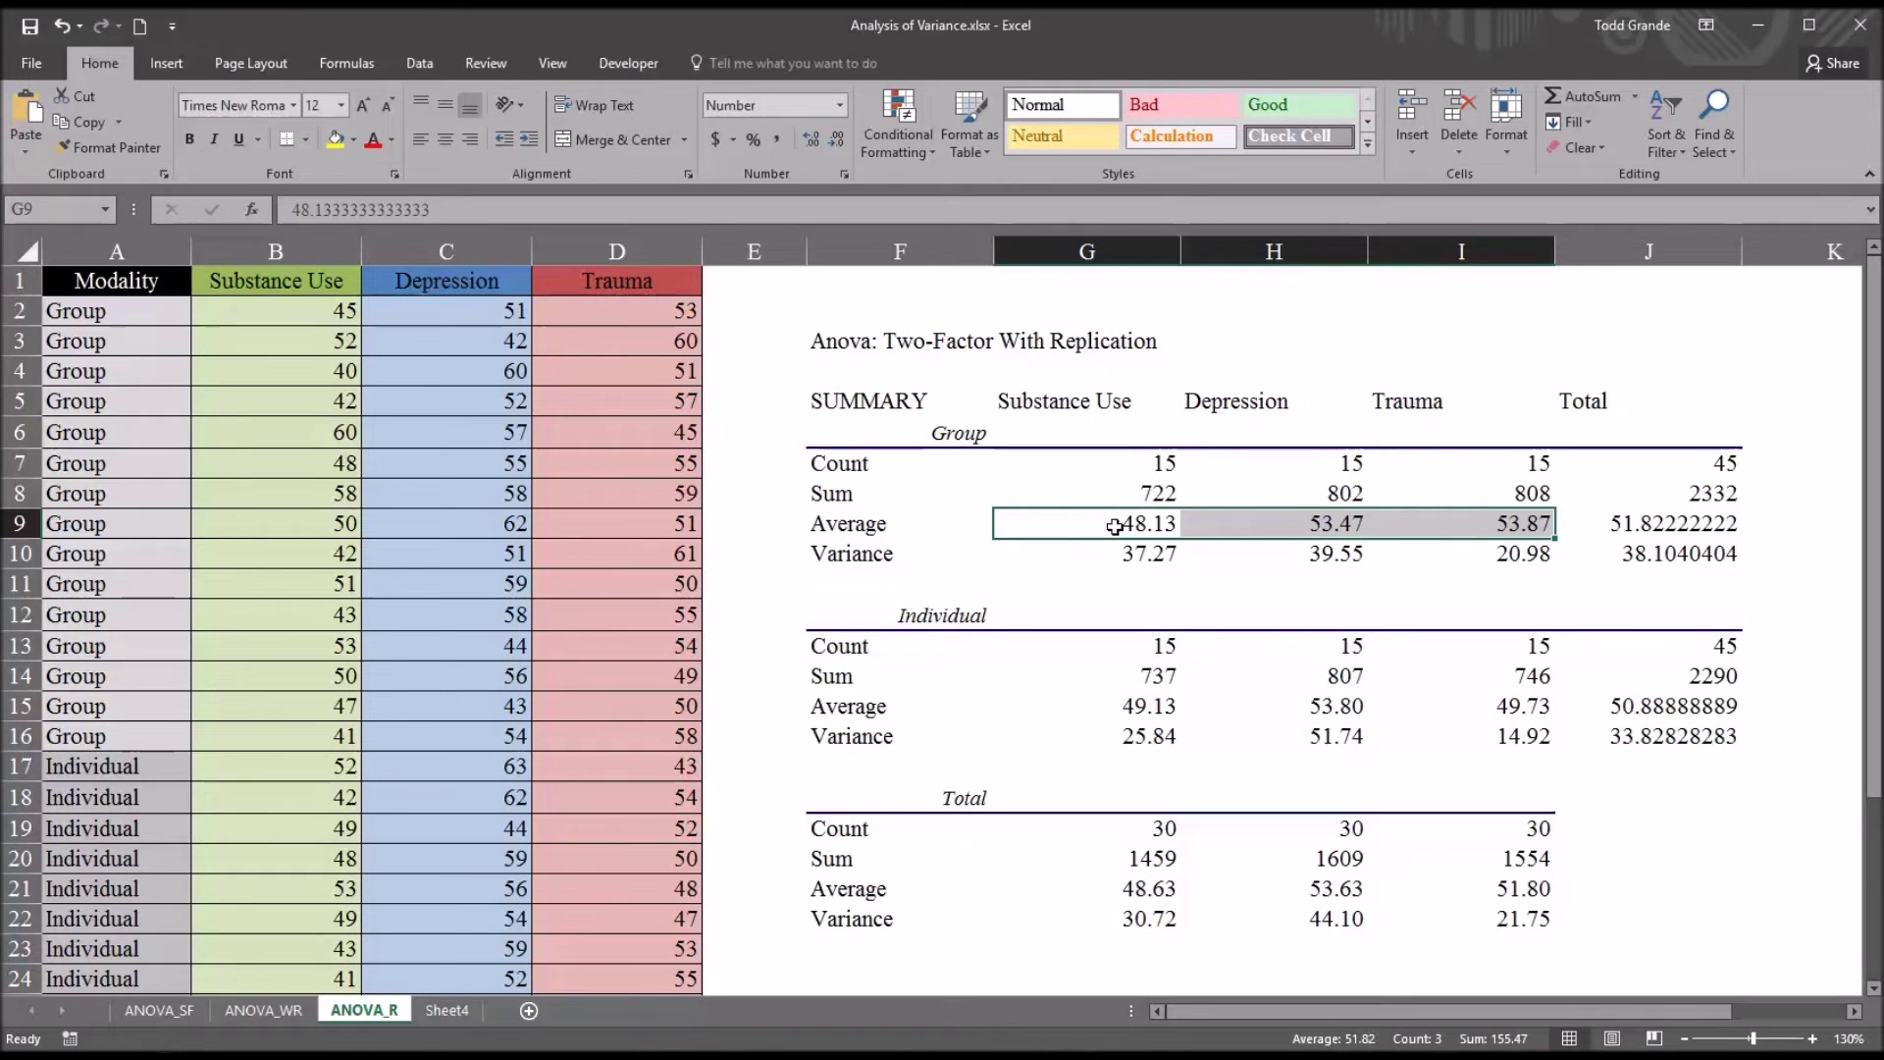
{"action": "left_click", "coordinate": [1116, 527]}
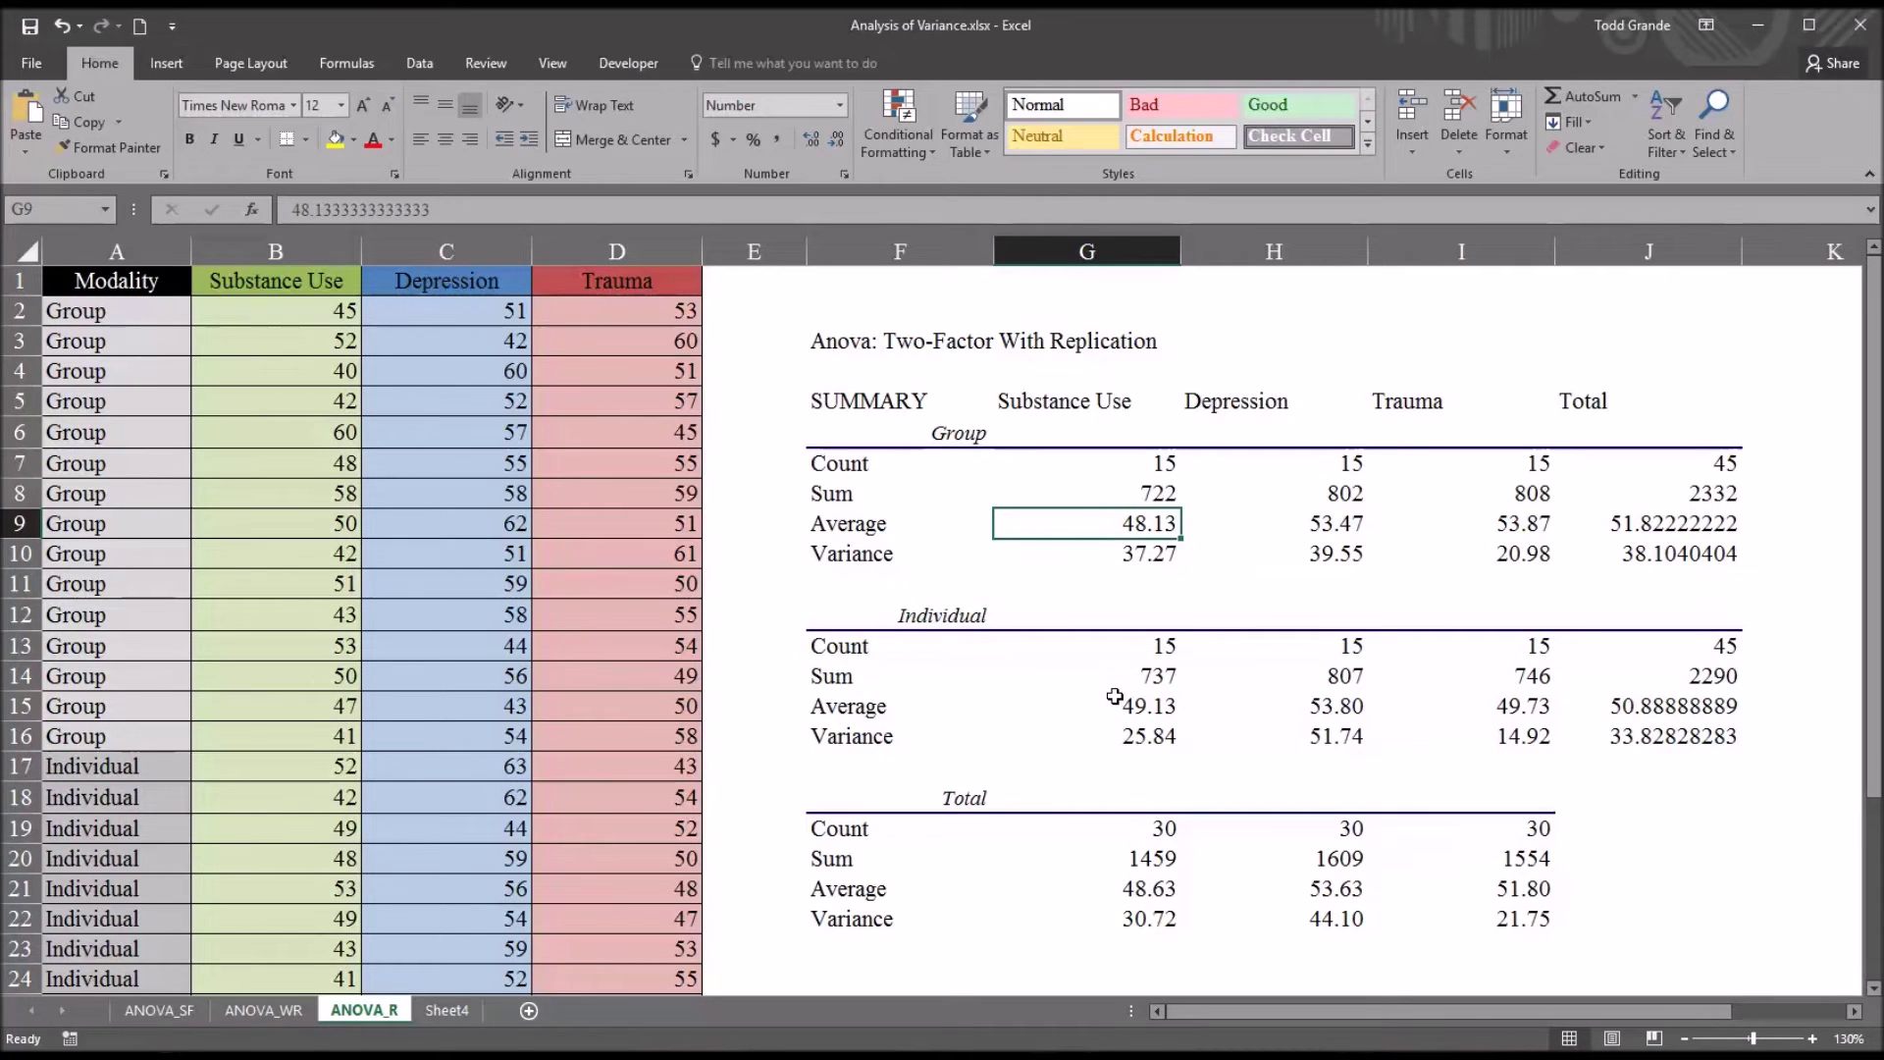
{"action": "left_click_drag", "start_coordinate": [1116, 528], "coordinate": [1394, 525]}
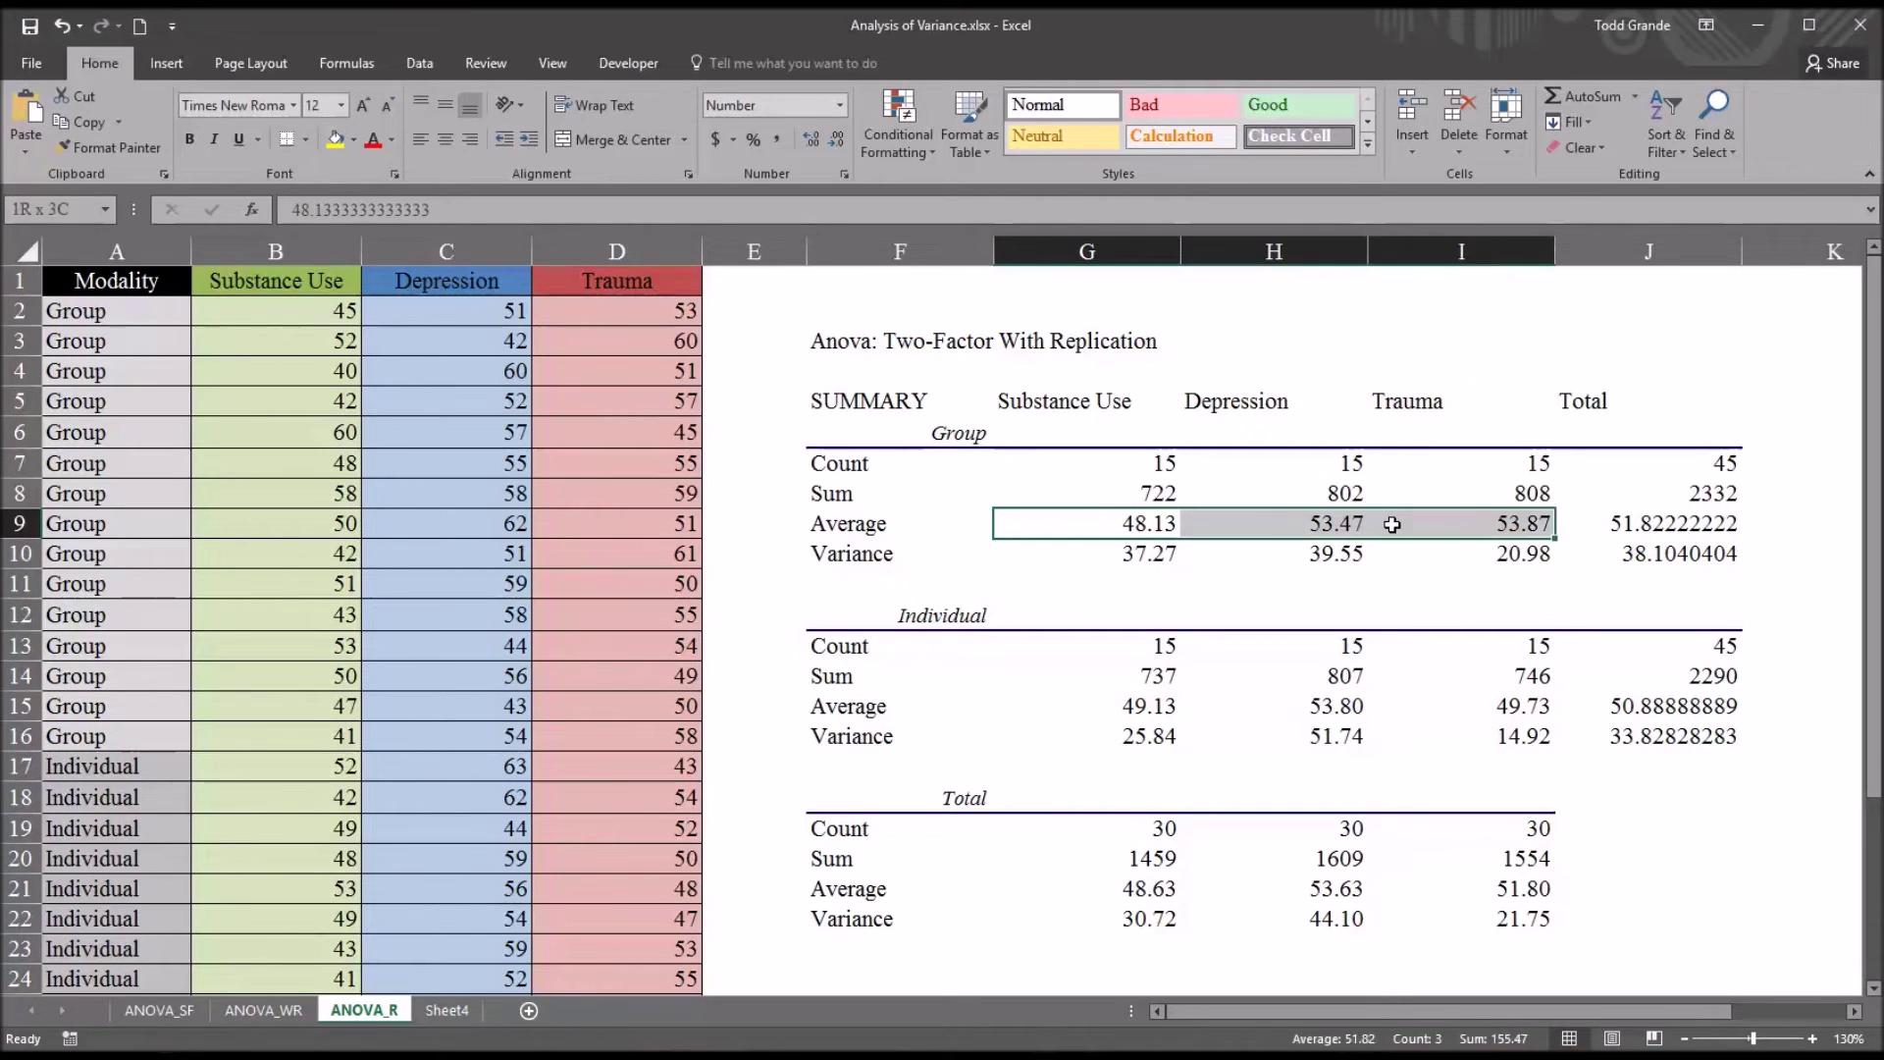
{"action": "left_click_drag", "start_coordinate": [1110, 704], "coordinate": [1433, 708]}
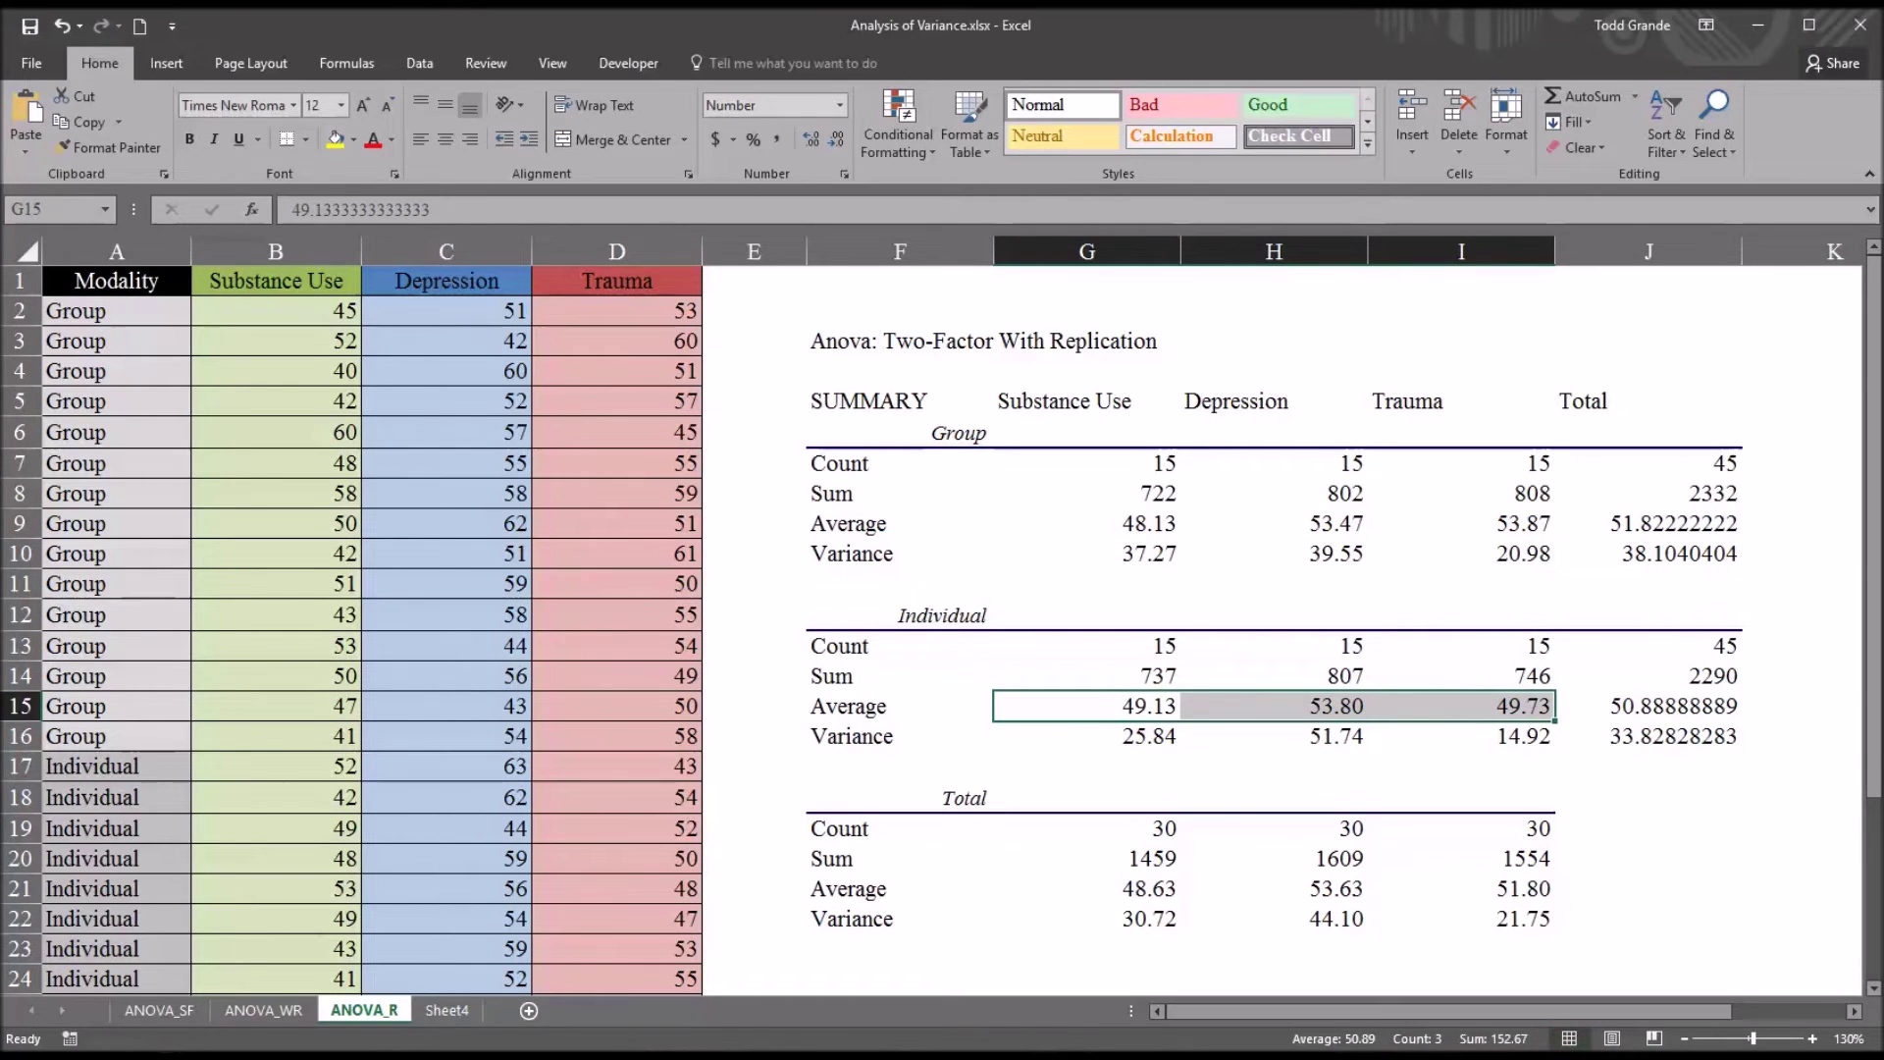
- Format the Total column averages and variances in J9:J10 and J15:J16 to two decimals
{"action": "left_click_drag", "start_coordinate": [1615, 523], "coordinate": [1621, 547]}
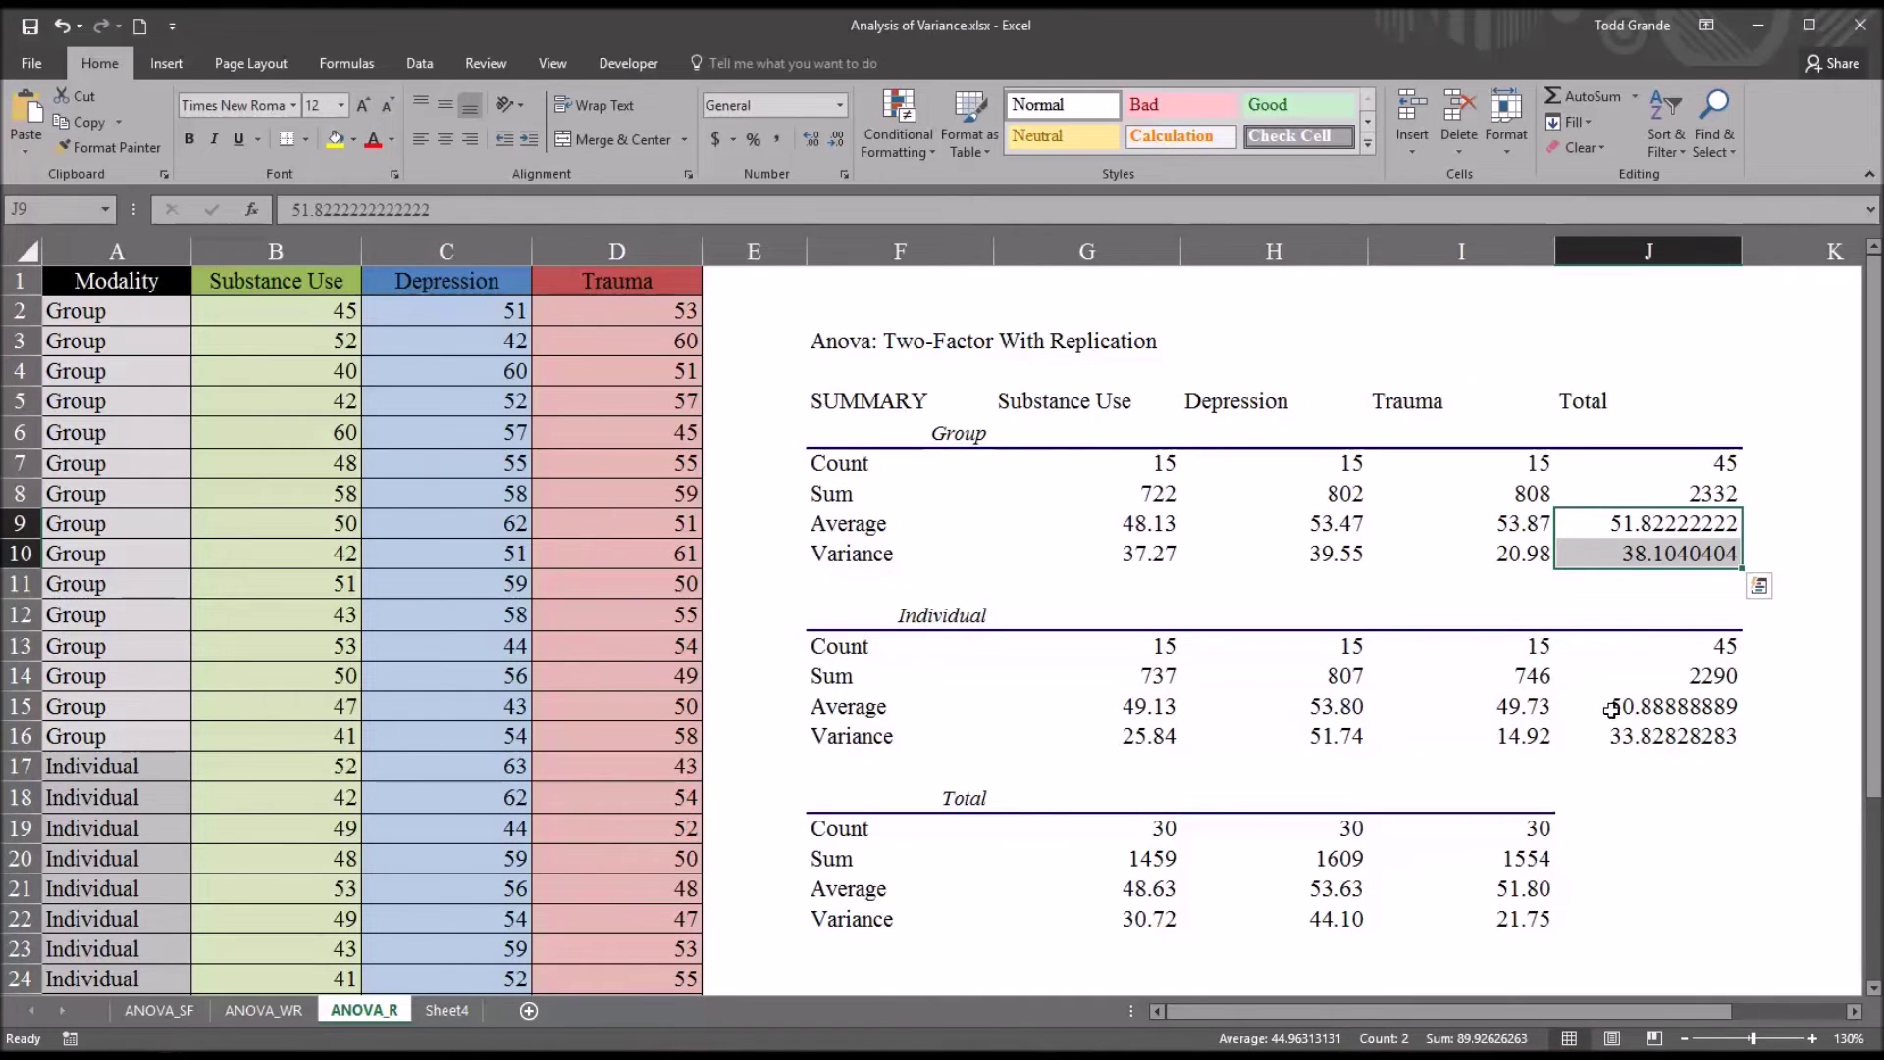
{"action": "left_click_drag", "start_coordinate": [1611, 709], "coordinate": [1620, 731], "text": "ctrl"}
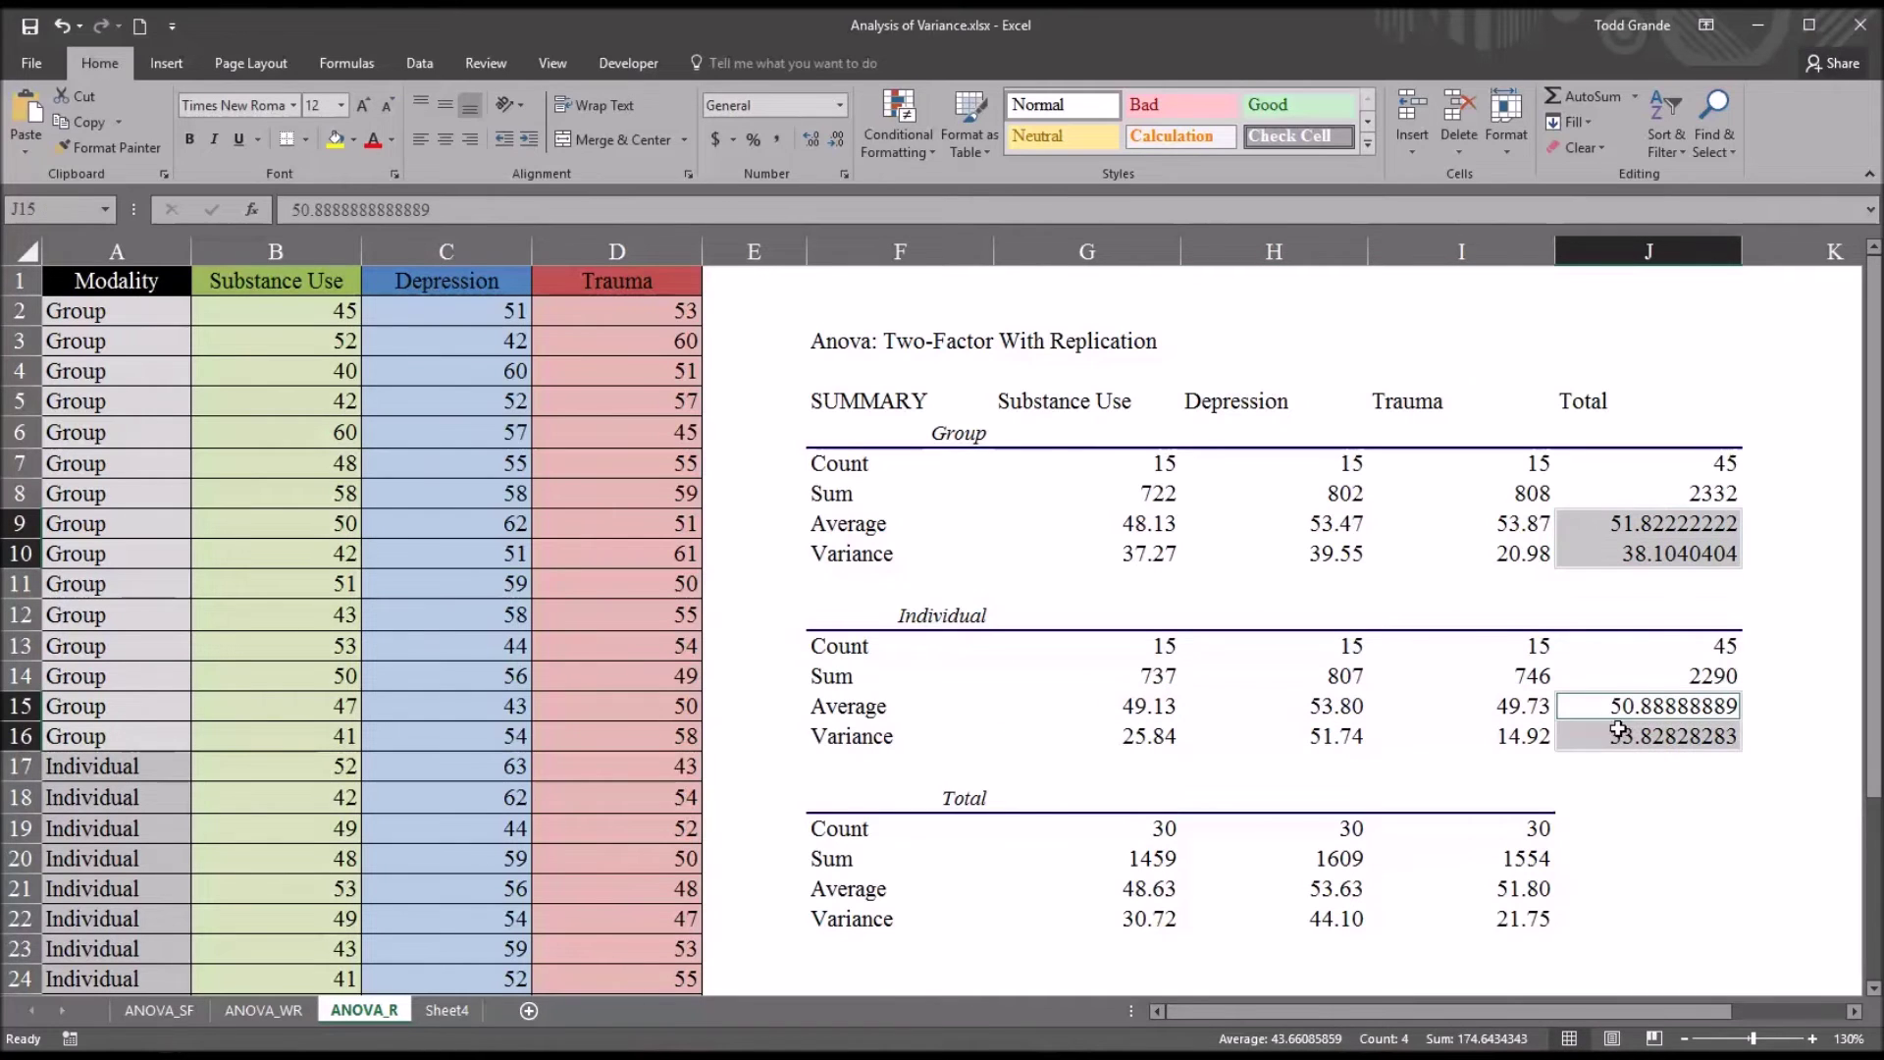
{"action": "left_click", "coordinate": [834, 140]}
{"action": "left_click", "coordinate": [834, 141]}
{"action": "left_click", "coordinate": [834, 140]}
{"action": "left_click", "coordinate": [835, 140]}
{"action": "left_click", "coordinate": [834, 140]}
{"action": "left_click", "coordinate": [834, 140]}
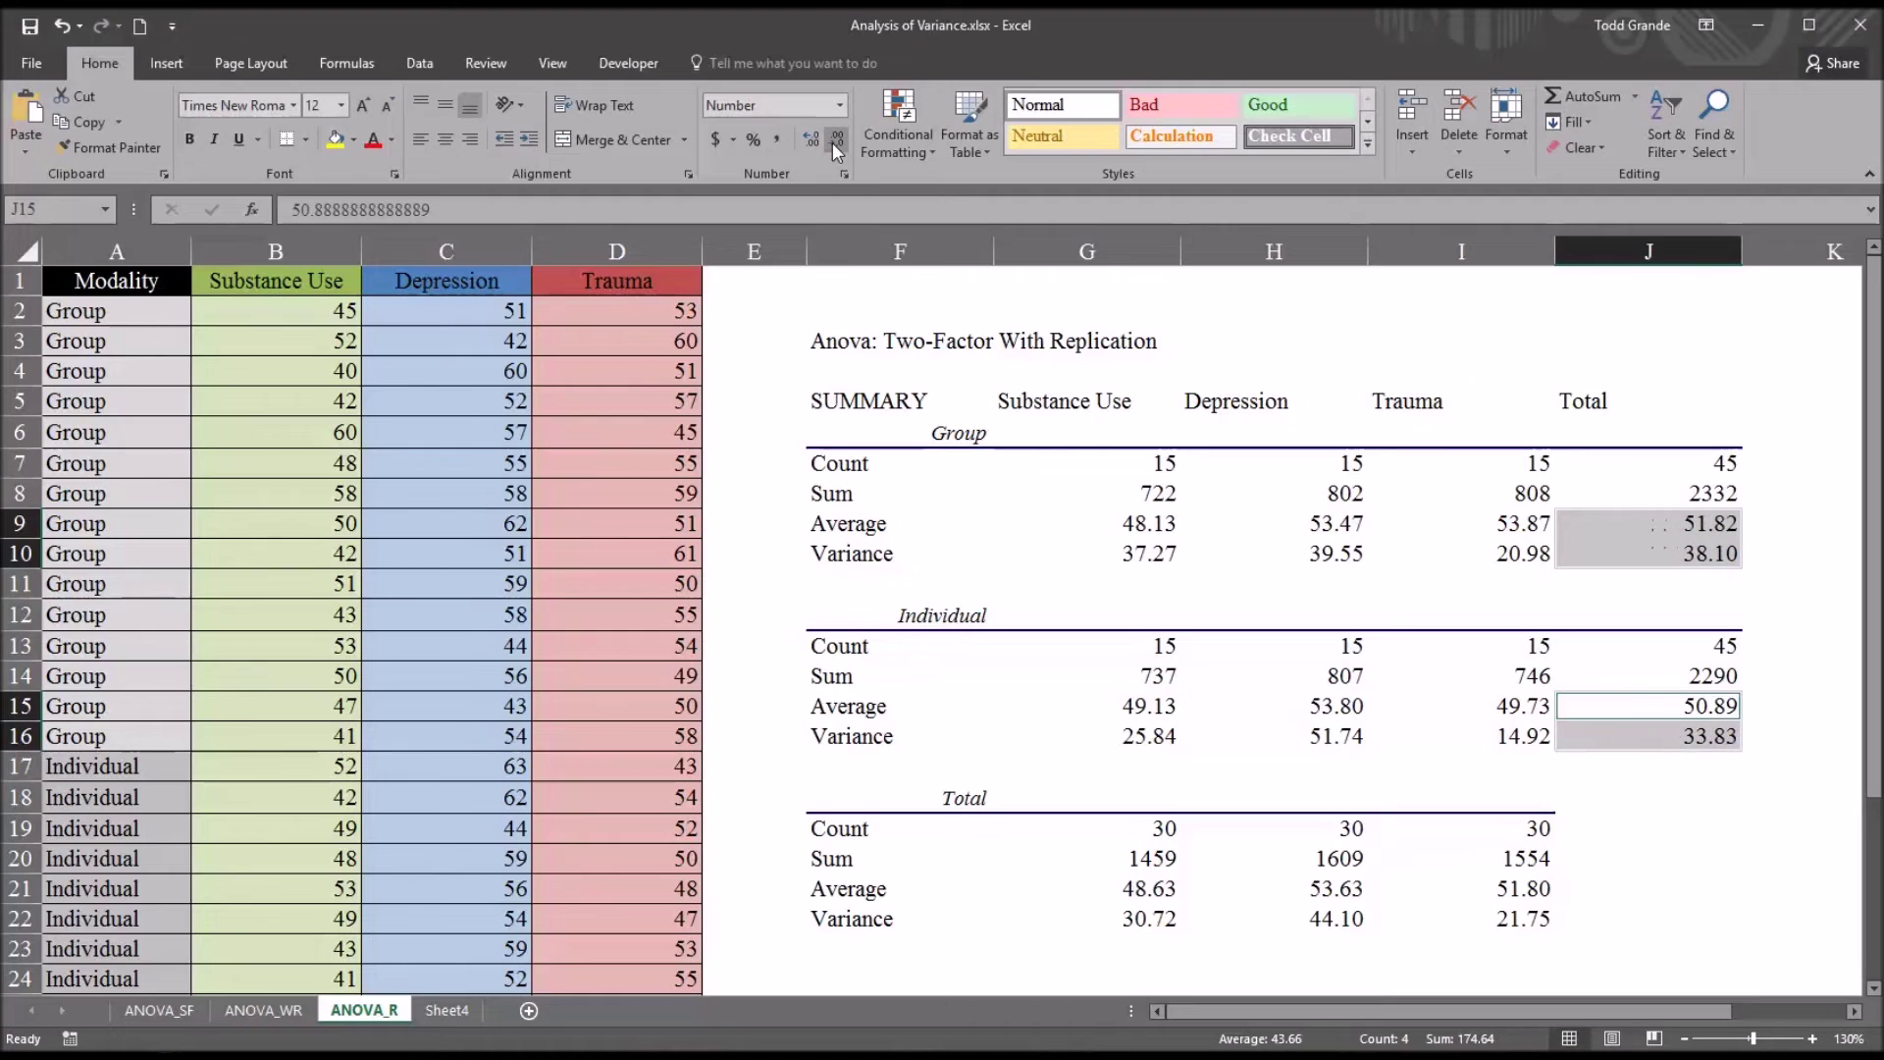
- Check the full values behind the total averages 51.82 and 50.89
{"action": "left_click", "coordinate": [1607, 531]}
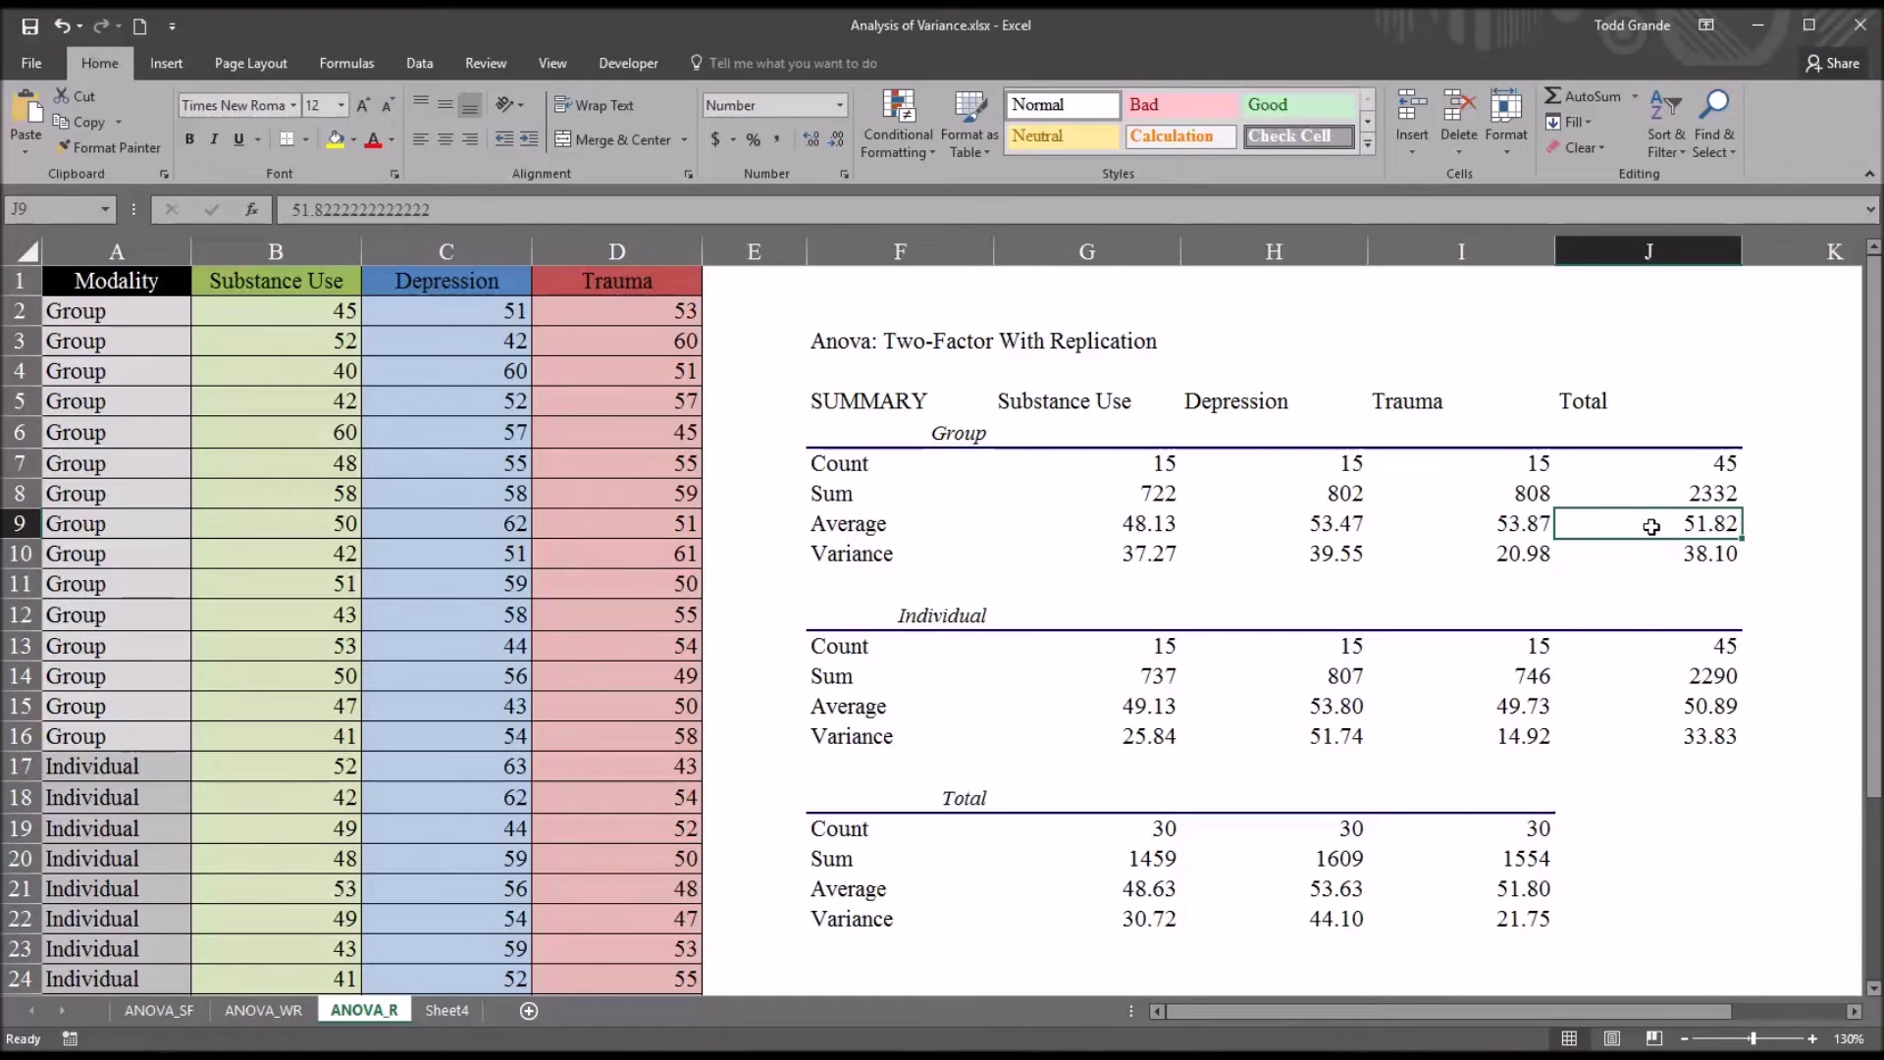
{"action": "left_click", "coordinate": [1667, 704]}
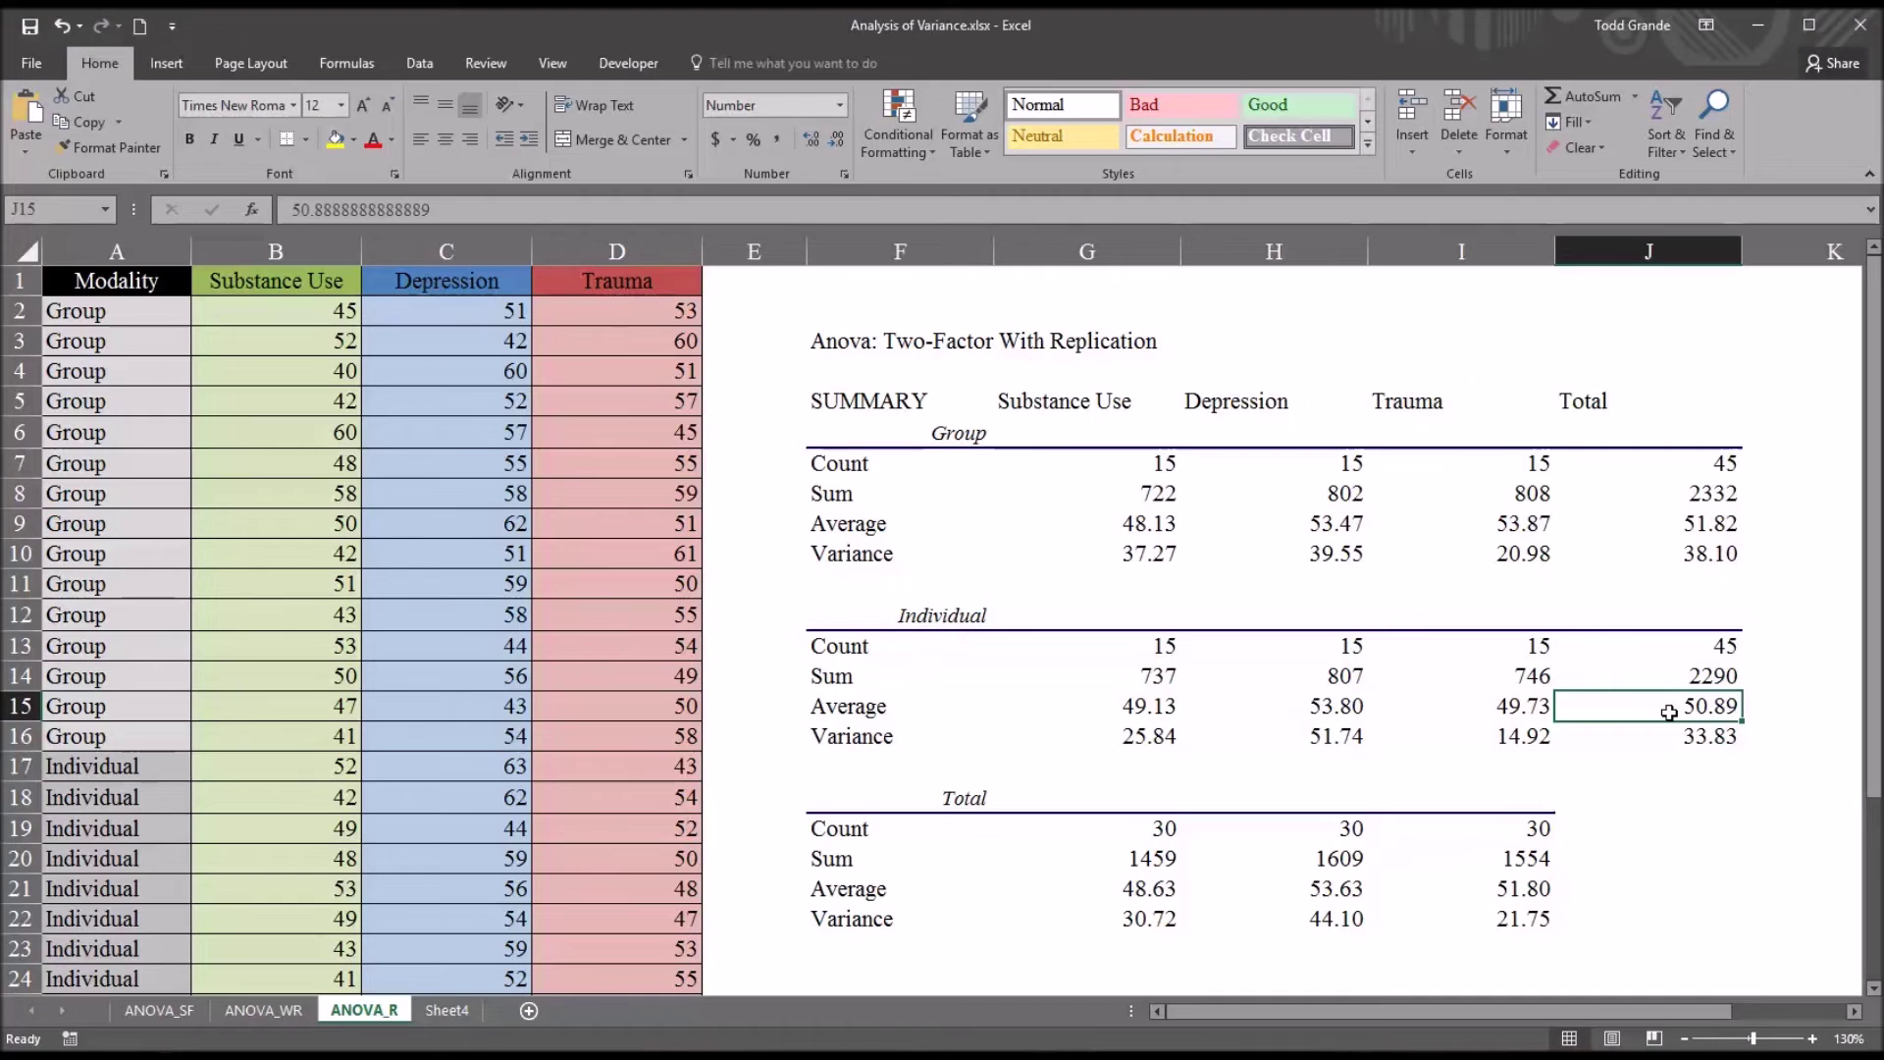
{"action": "left_click", "coordinate": [1660, 526]}
{"action": "left_click", "coordinate": [1645, 704]}
{"action": "left_click_drag", "start_coordinate": [1870, 799], "coordinate": [1863, 967]}
- Format the ANOVA F, P-value and F crit results in J27:L29 to three decimals
{"action": "left_click_drag", "start_coordinate": [1688, 1010], "coordinate": [1813, 1013]}
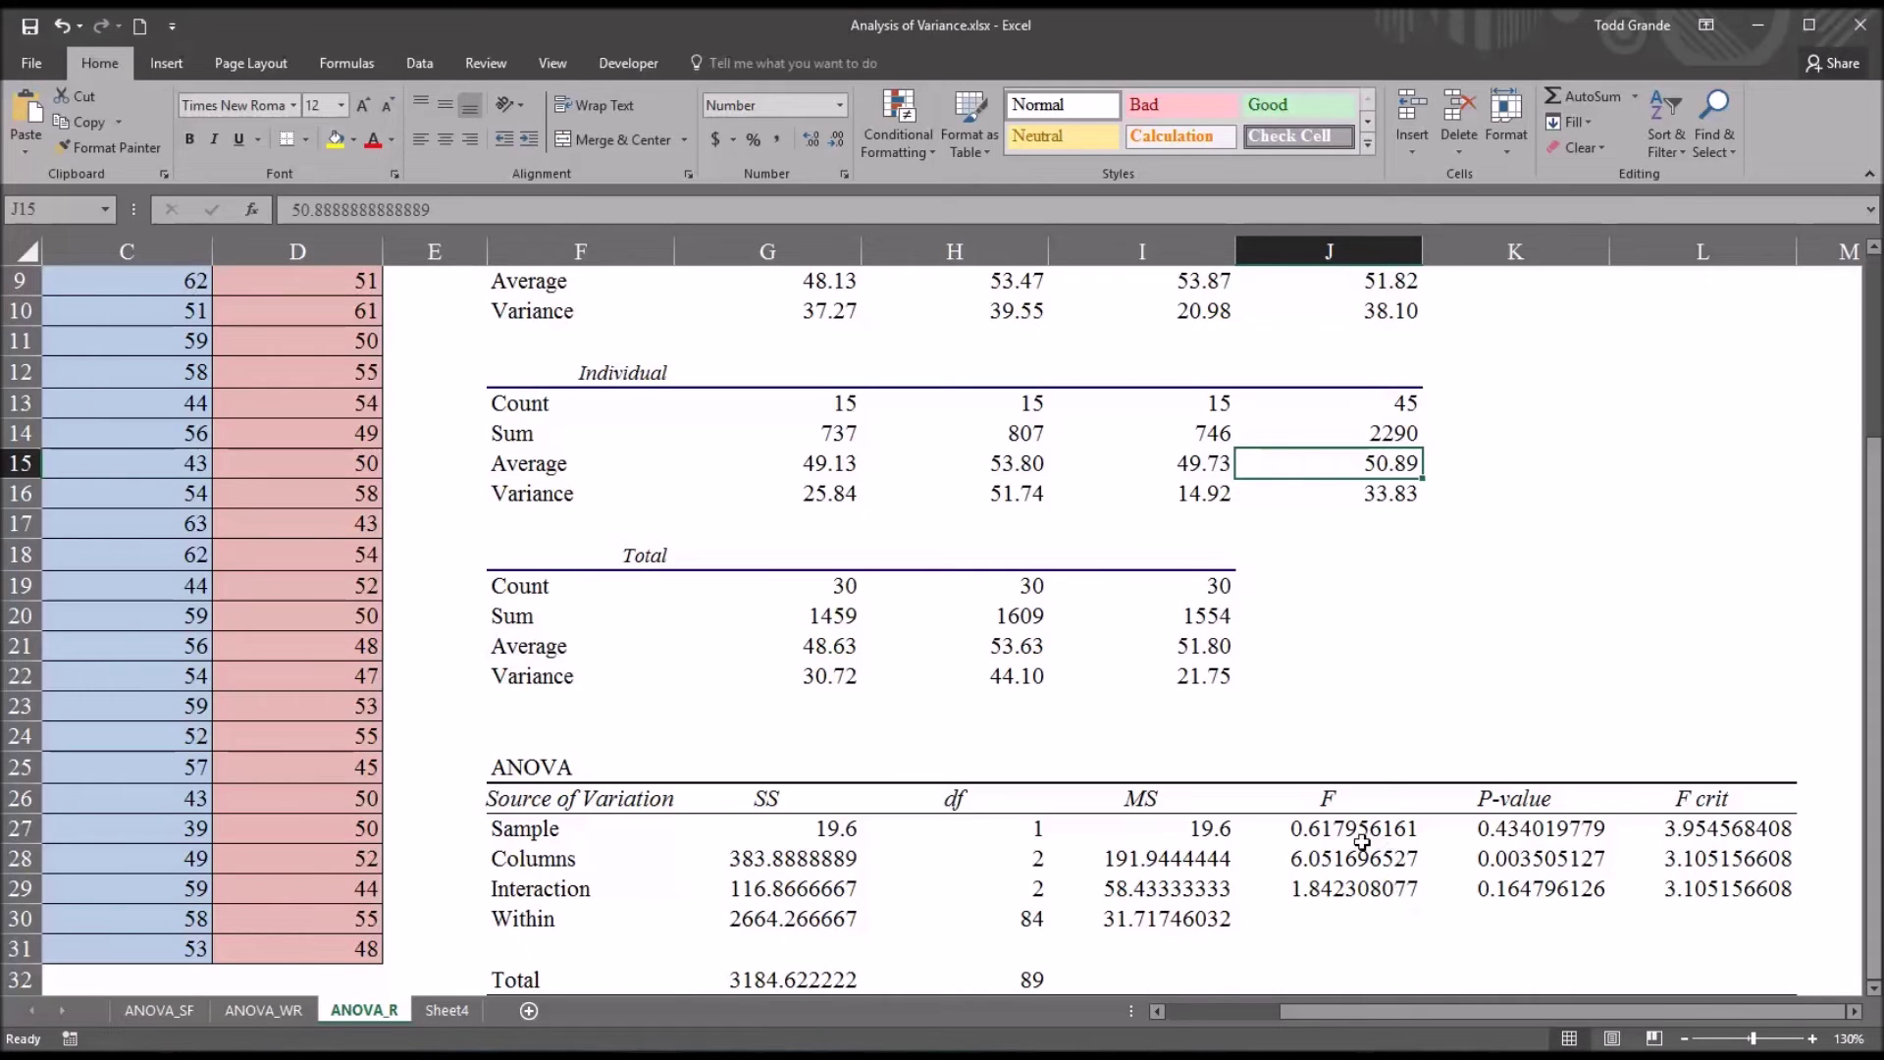
{"action": "left_click", "coordinate": [1357, 831]}
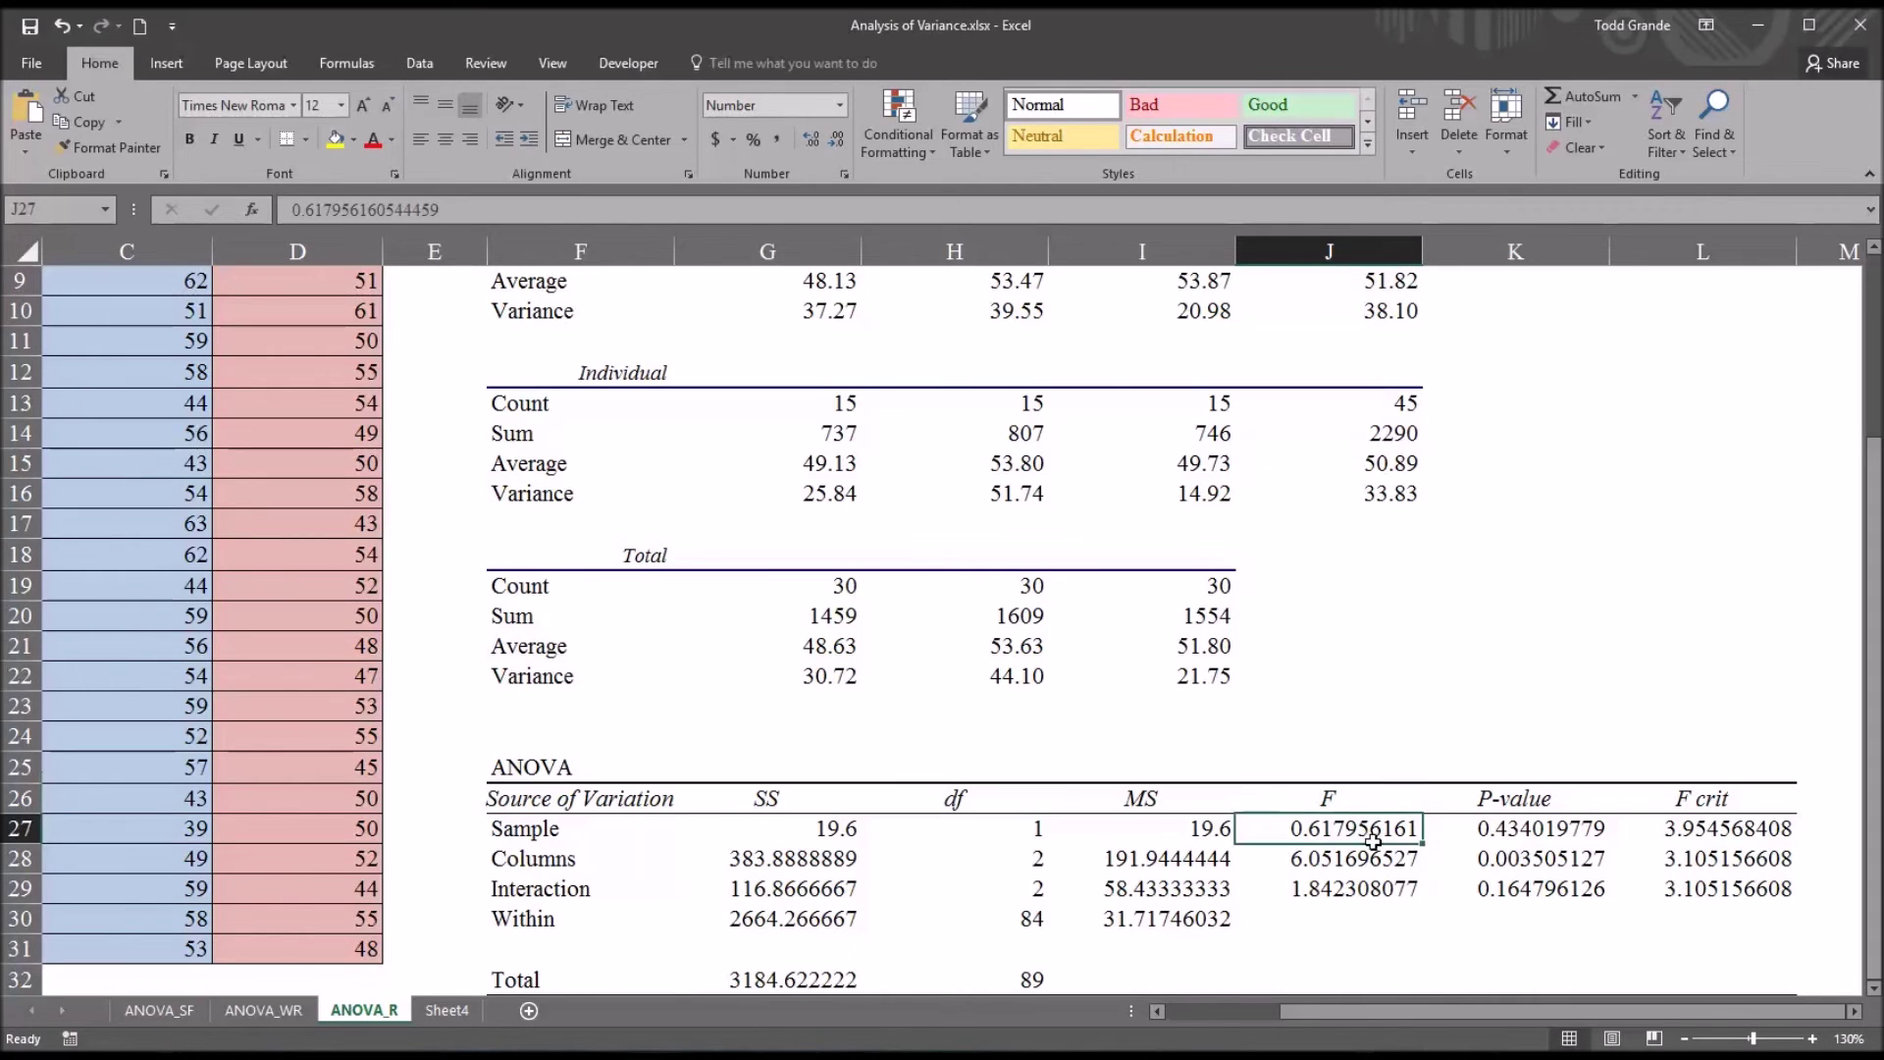
{"action": "left_click_drag", "start_coordinate": [1373, 841], "coordinate": [1657, 880]}
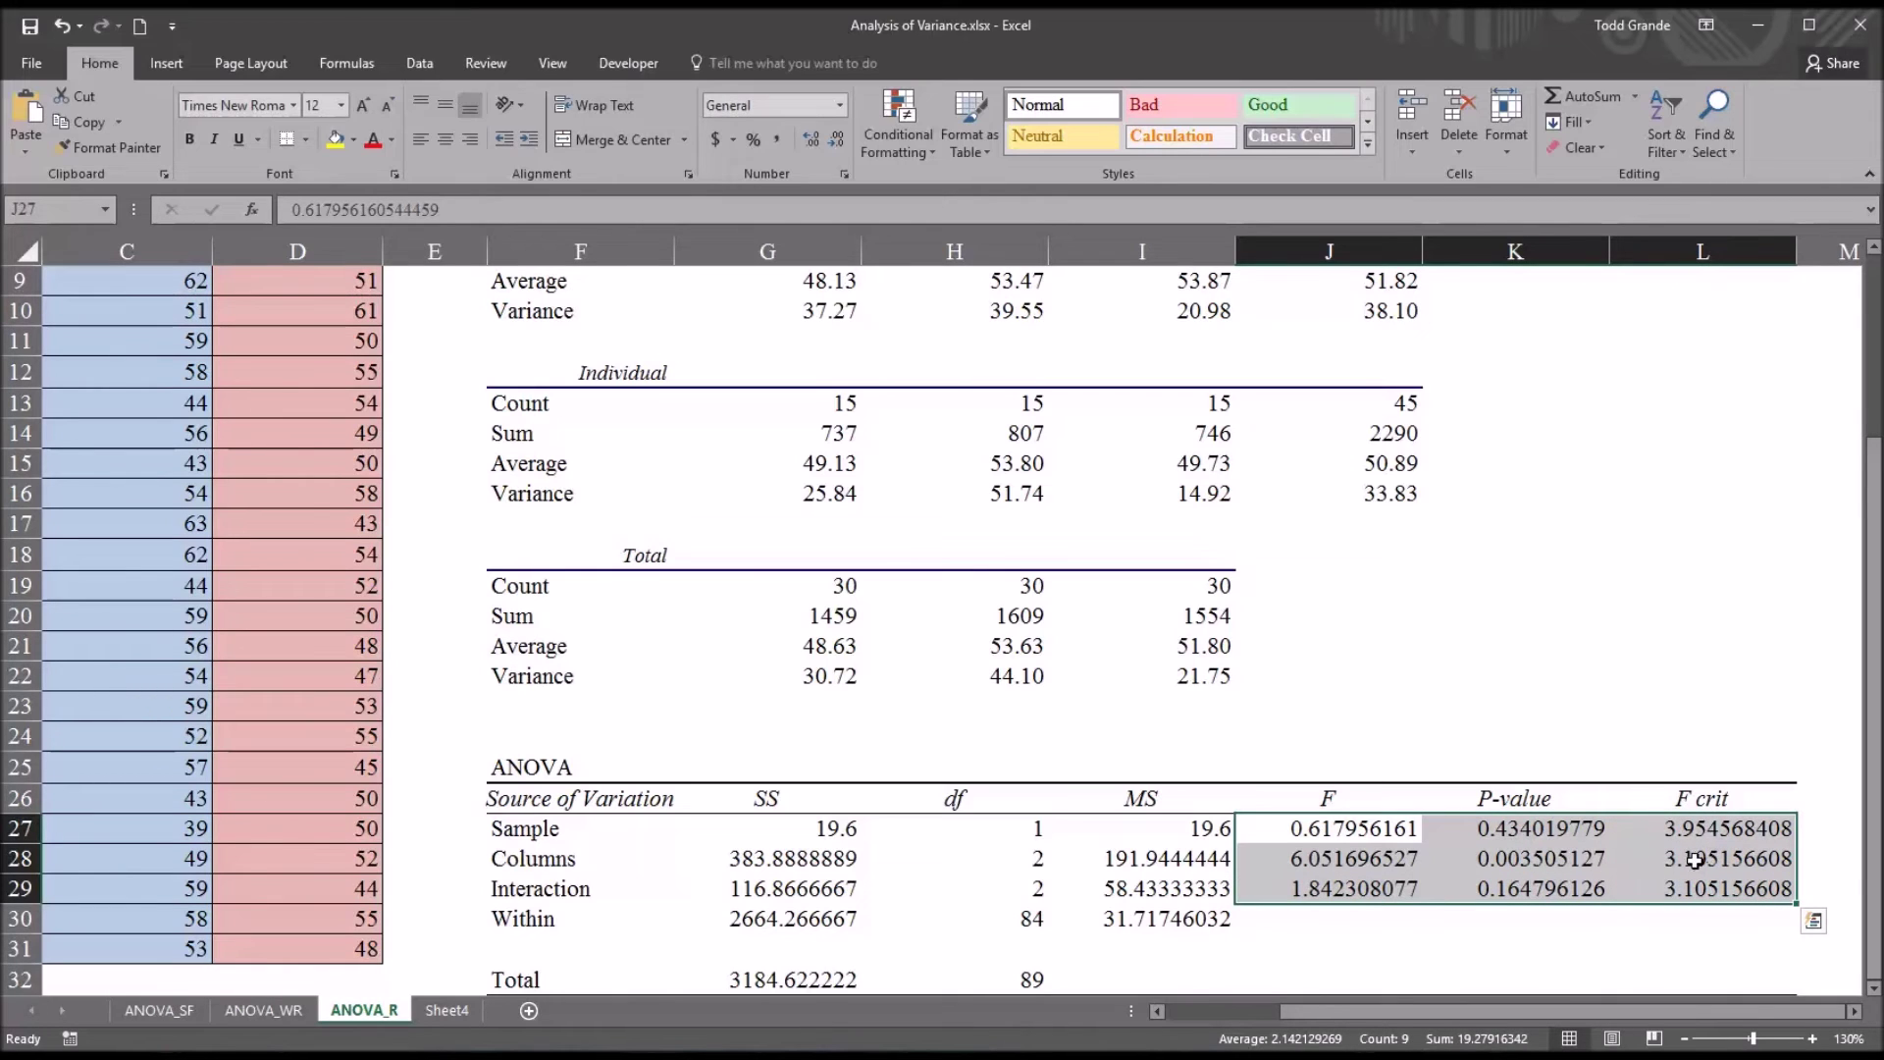
{"action": "left_click", "coordinate": [834, 142]}
{"action": "left_click", "coordinate": [834, 142]}
{"action": "left_click", "coordinate": [834, 141]}
{"action": "left_click", "coordinate": [834, 142]}
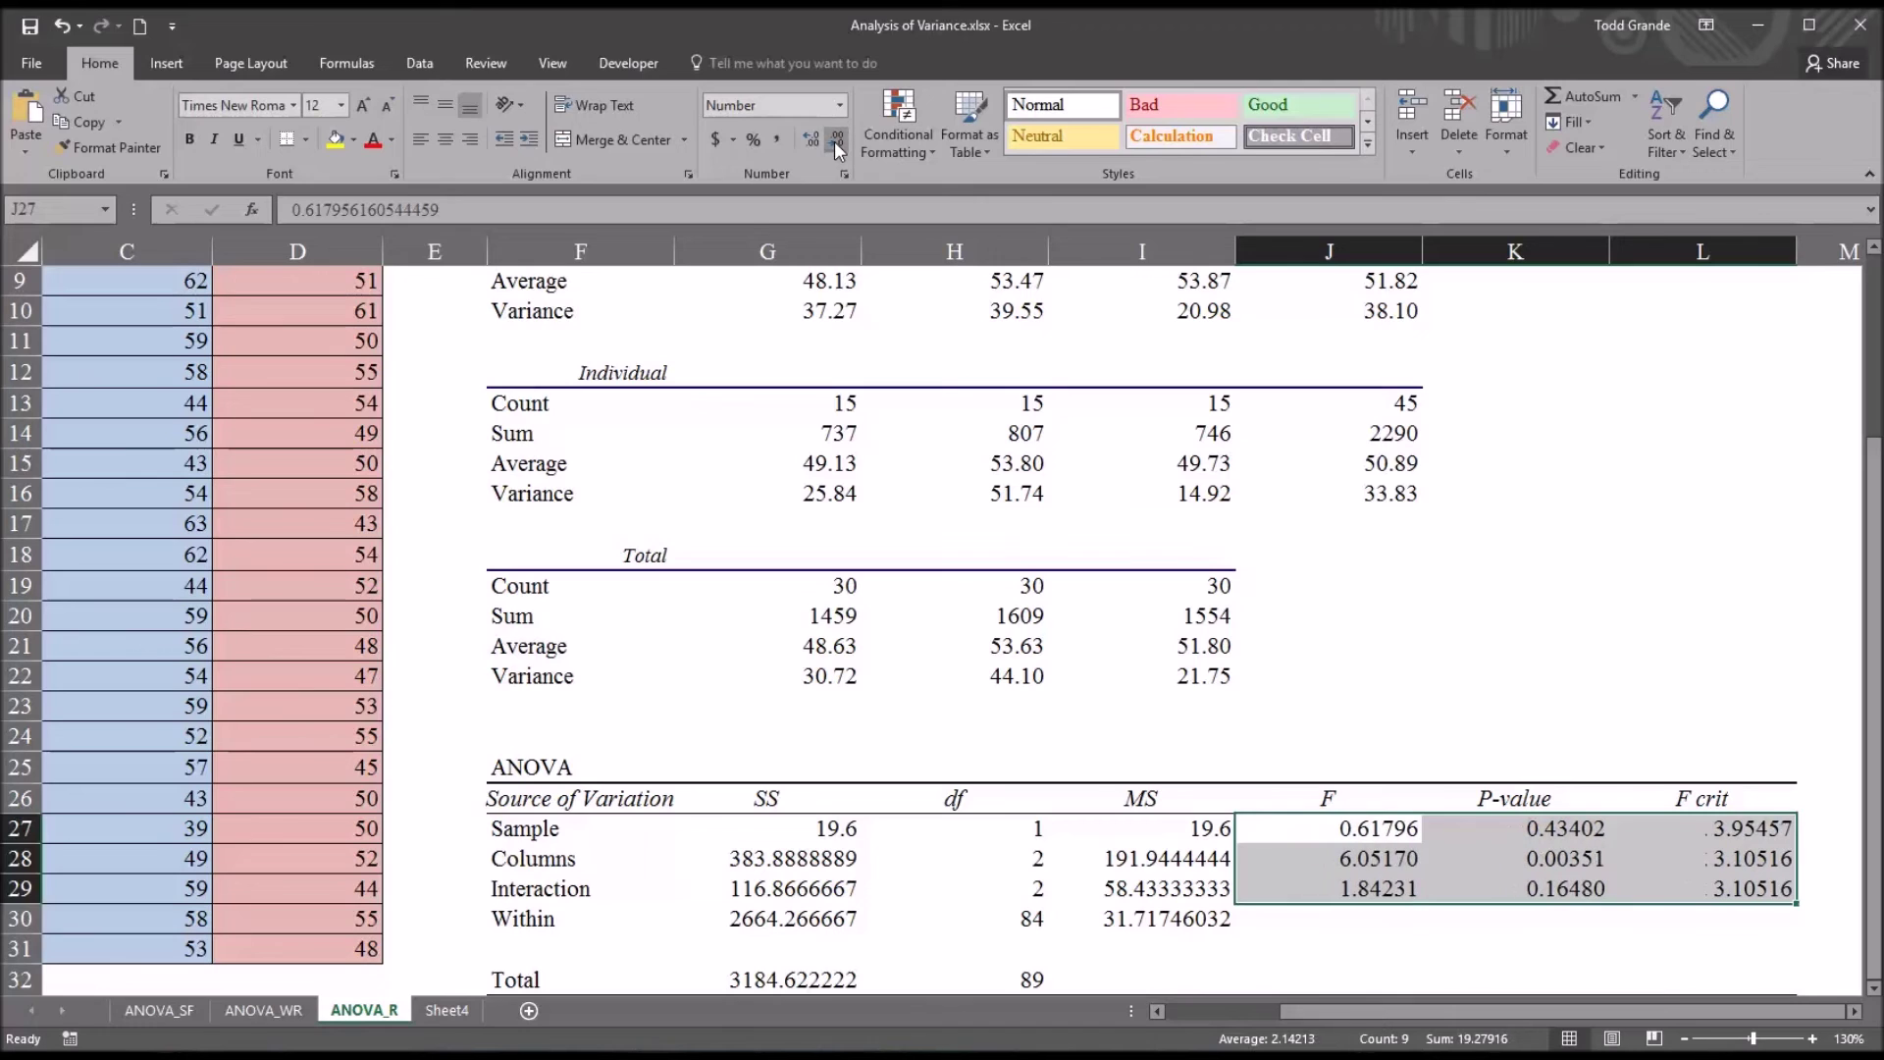
{"action": "left_click", "coordinate": [834, 141]}
{"action": "left_click", "coordinate": [834, 141]}
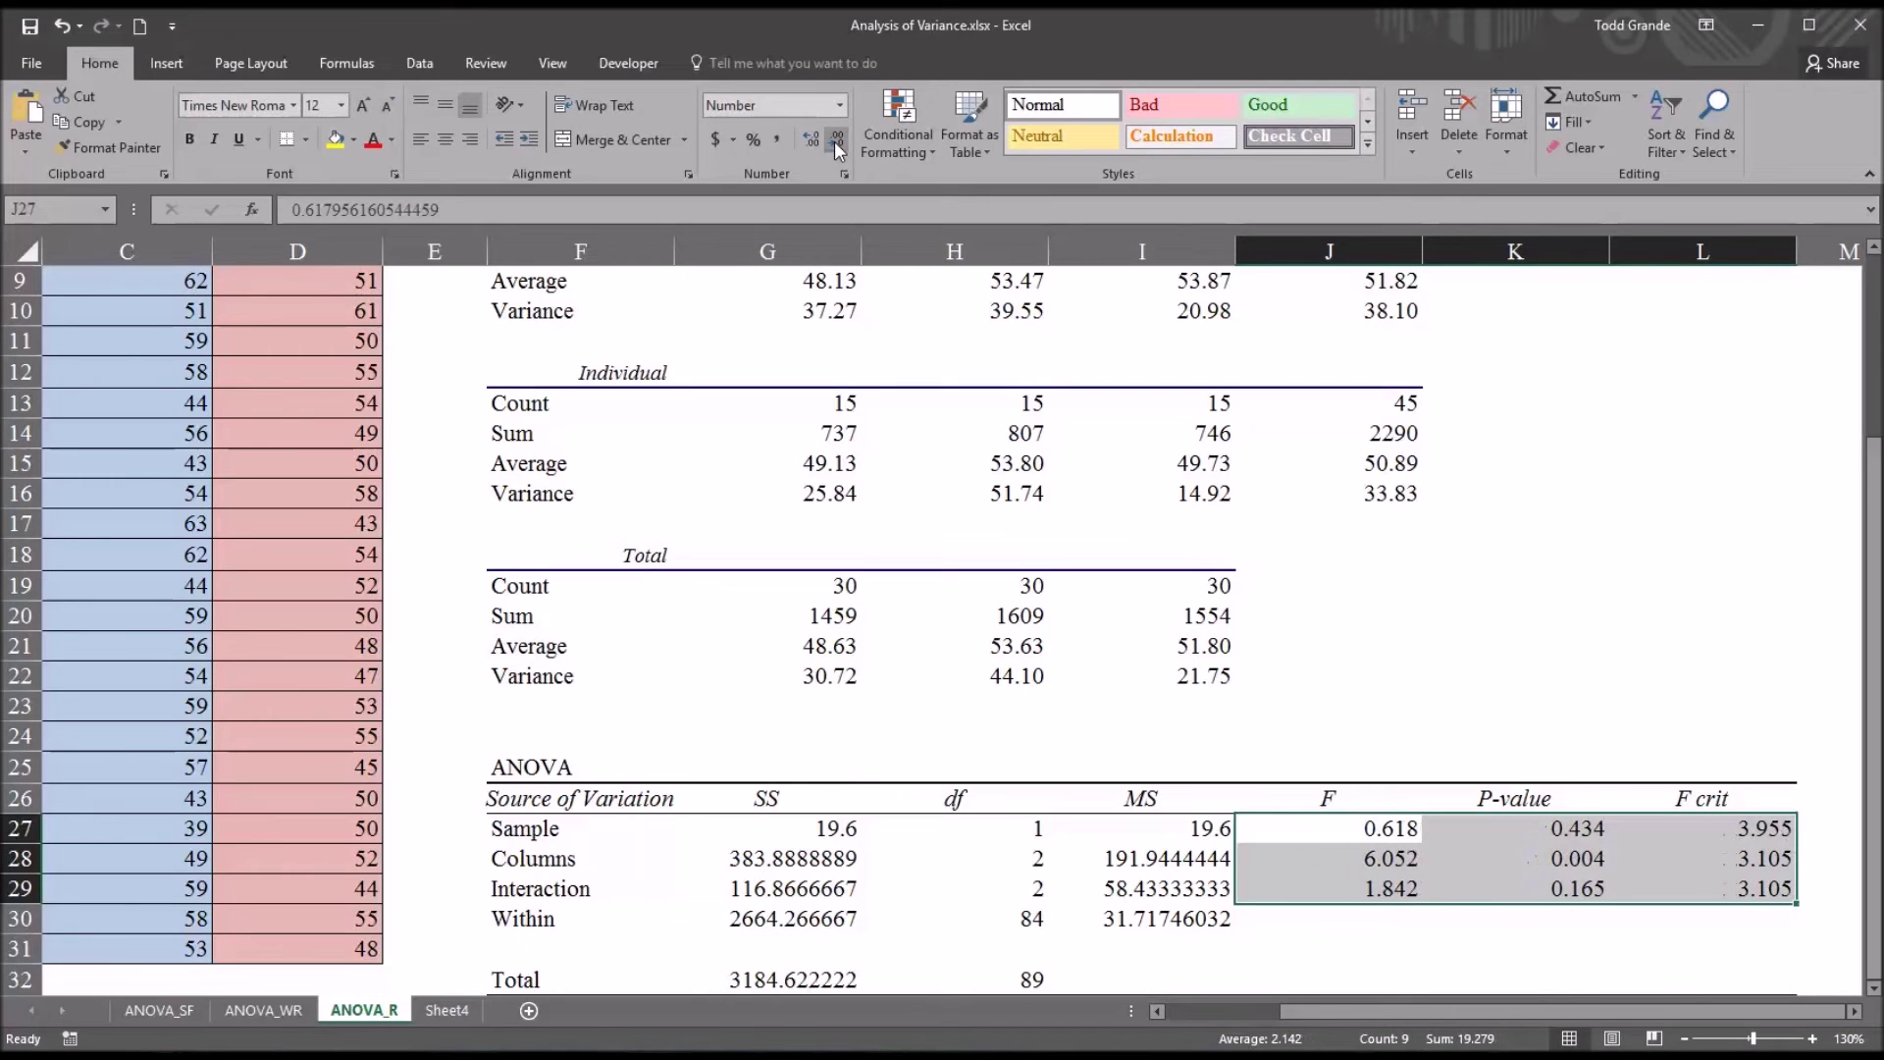
{"action": "left_click", "coordinate": [1502, 895]}
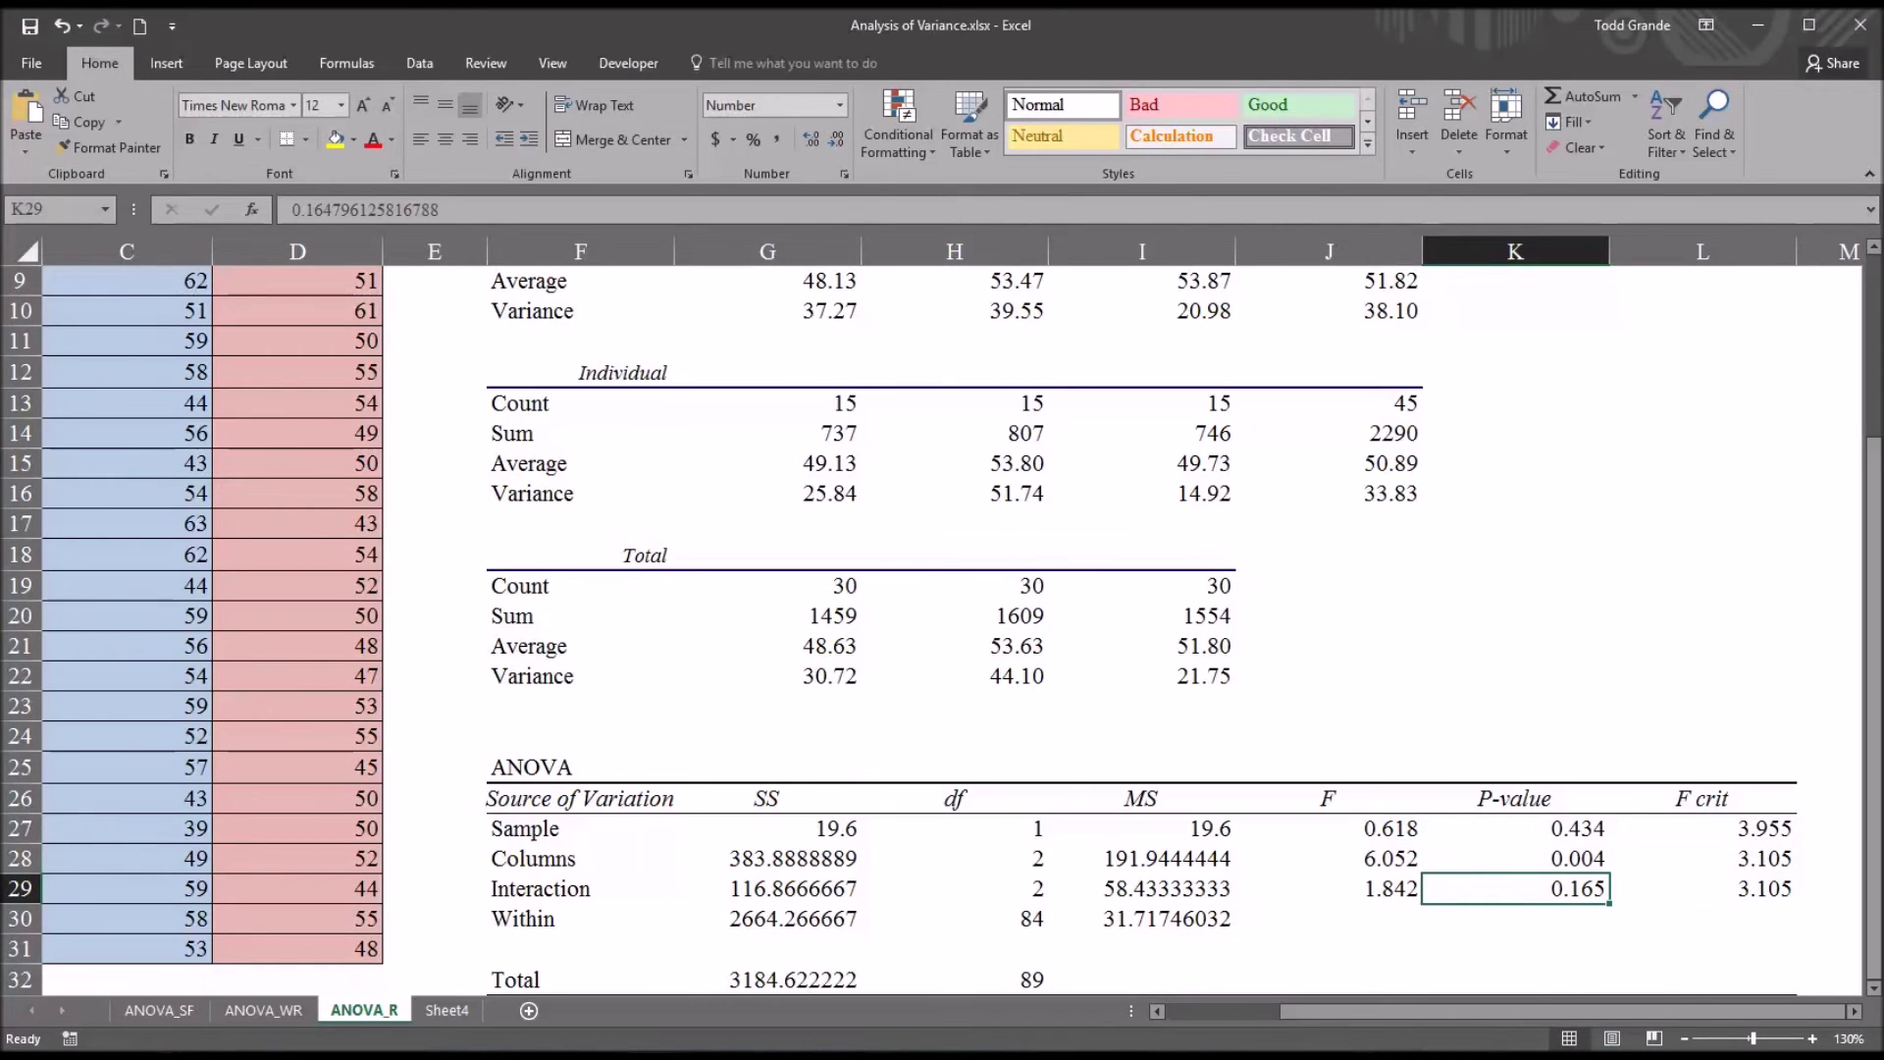
{"action": "left_click", "coordinate": [514, 827]}
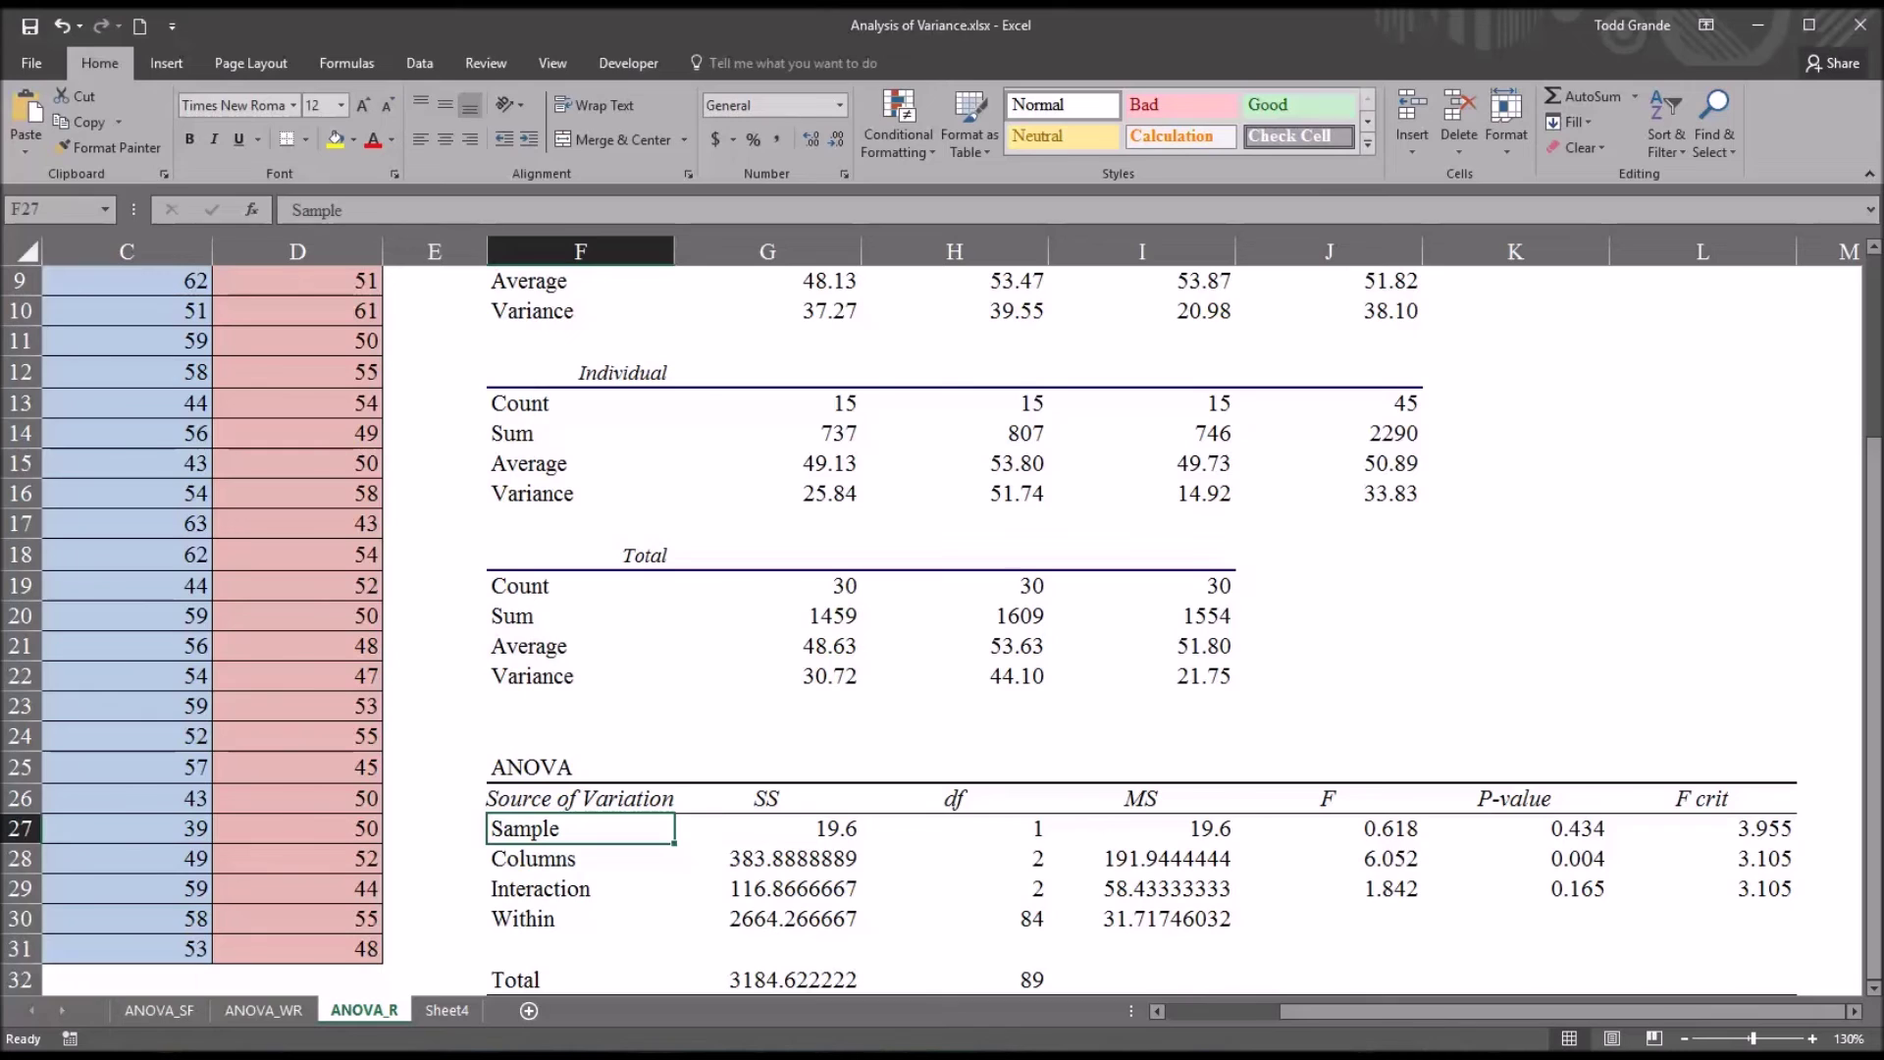
{"action": "left_click", "coordinate": [538, 857]}
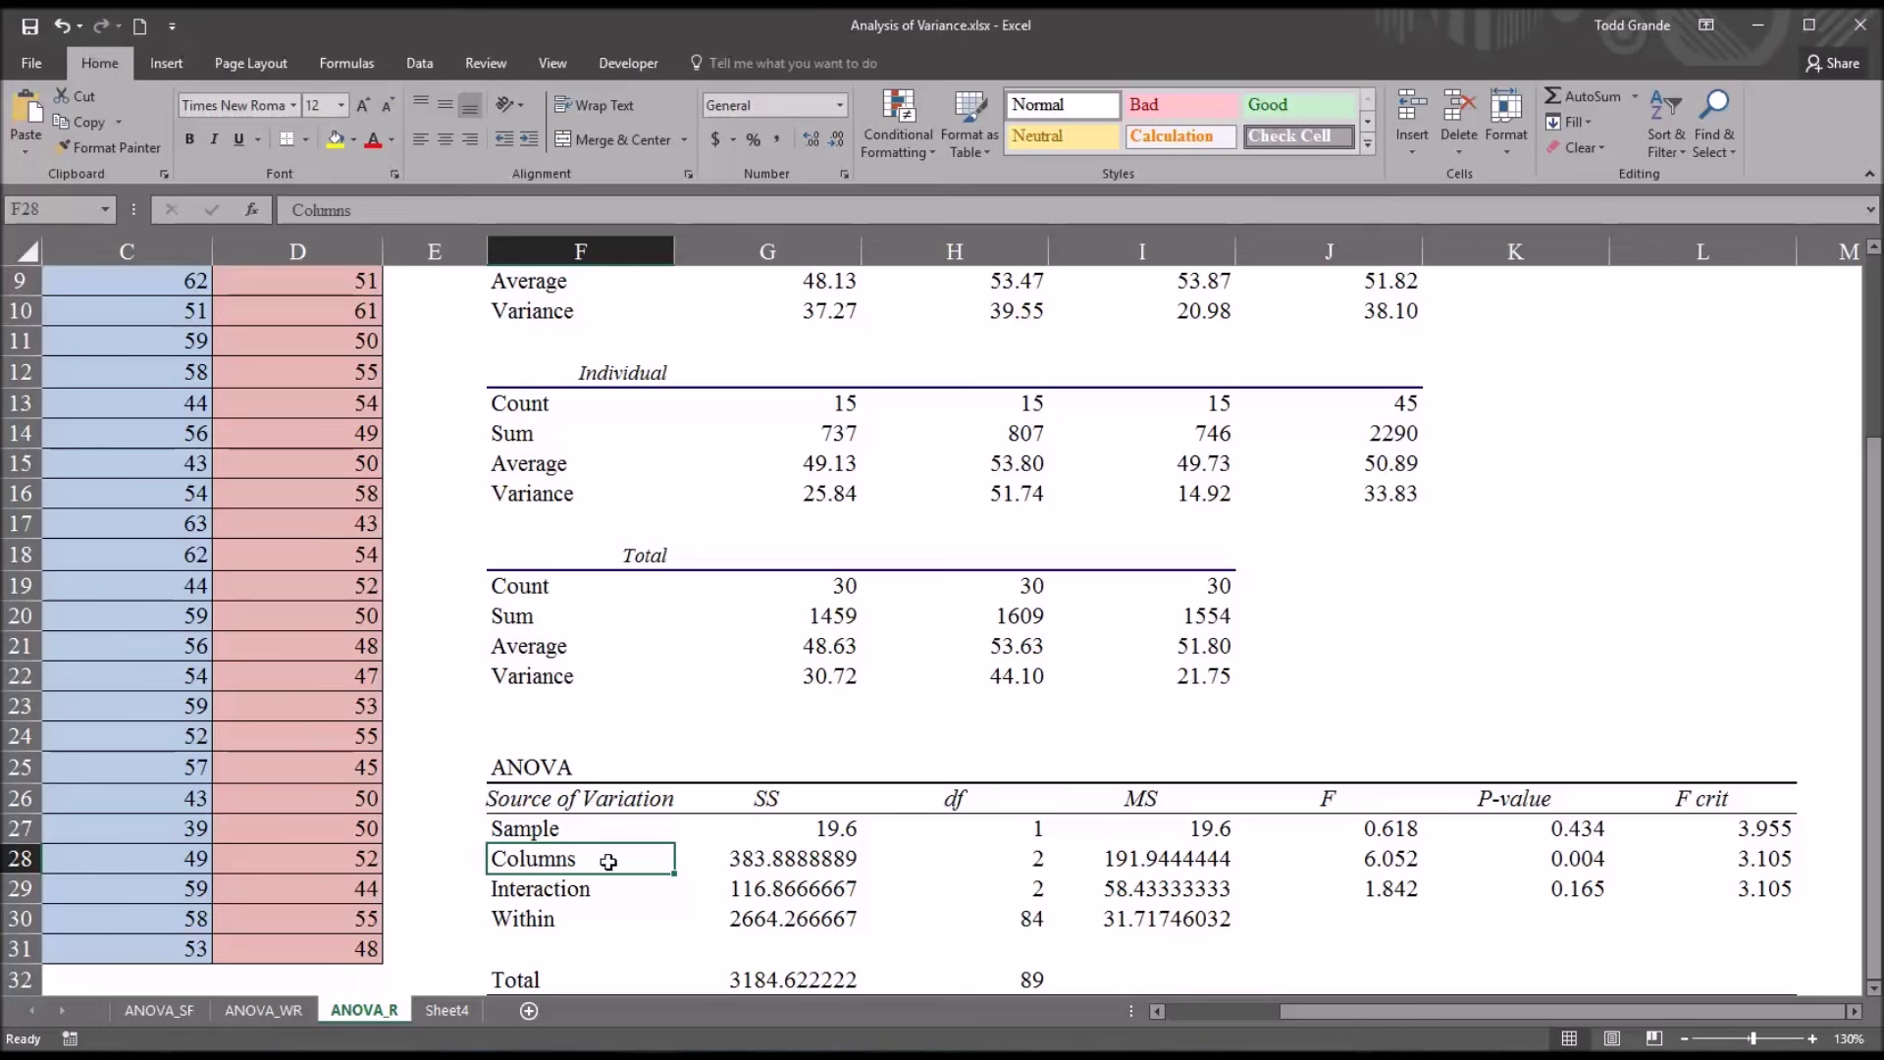
{"action": "left_click", "coordinate": [556, 829]}
{"action": "left_click", "coordinate": [570, 860]}
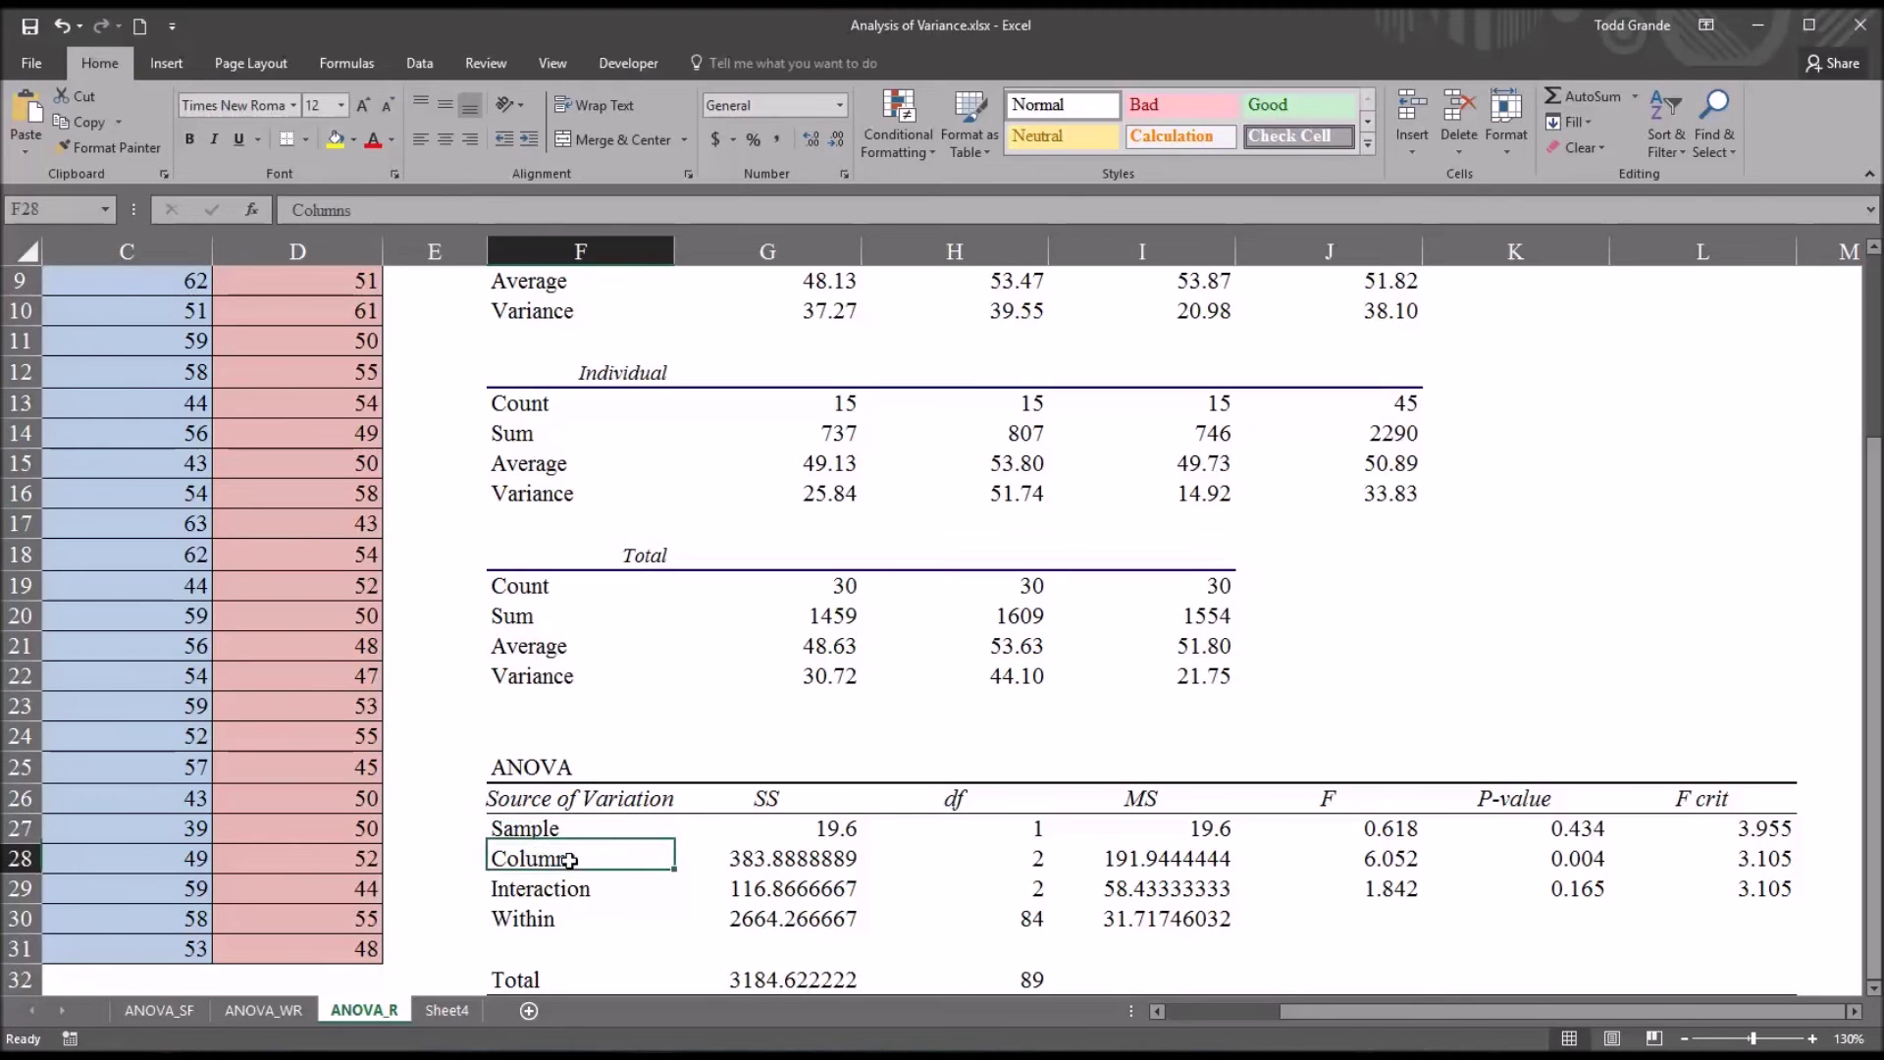
{"action": "left_click", "coordinate": [570, 832]}
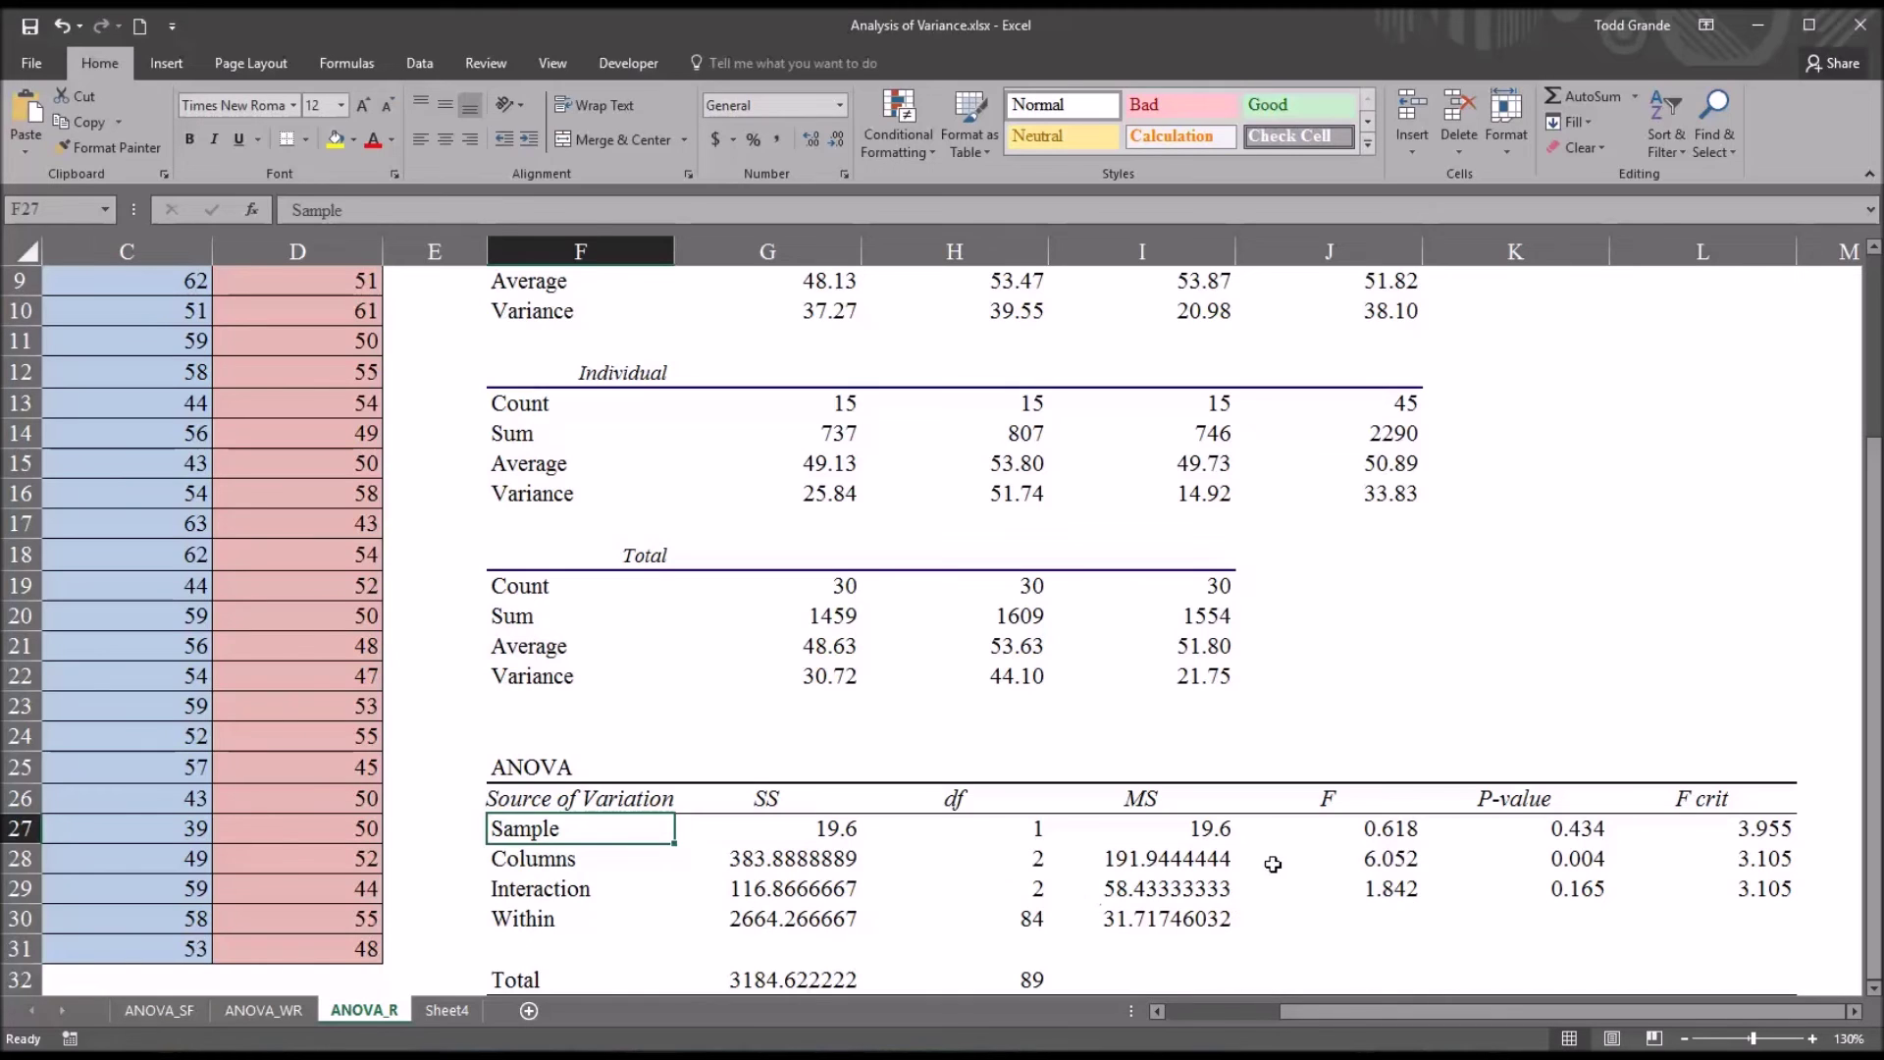
{"action": "left_click", "coordinate": [1516, 832]}
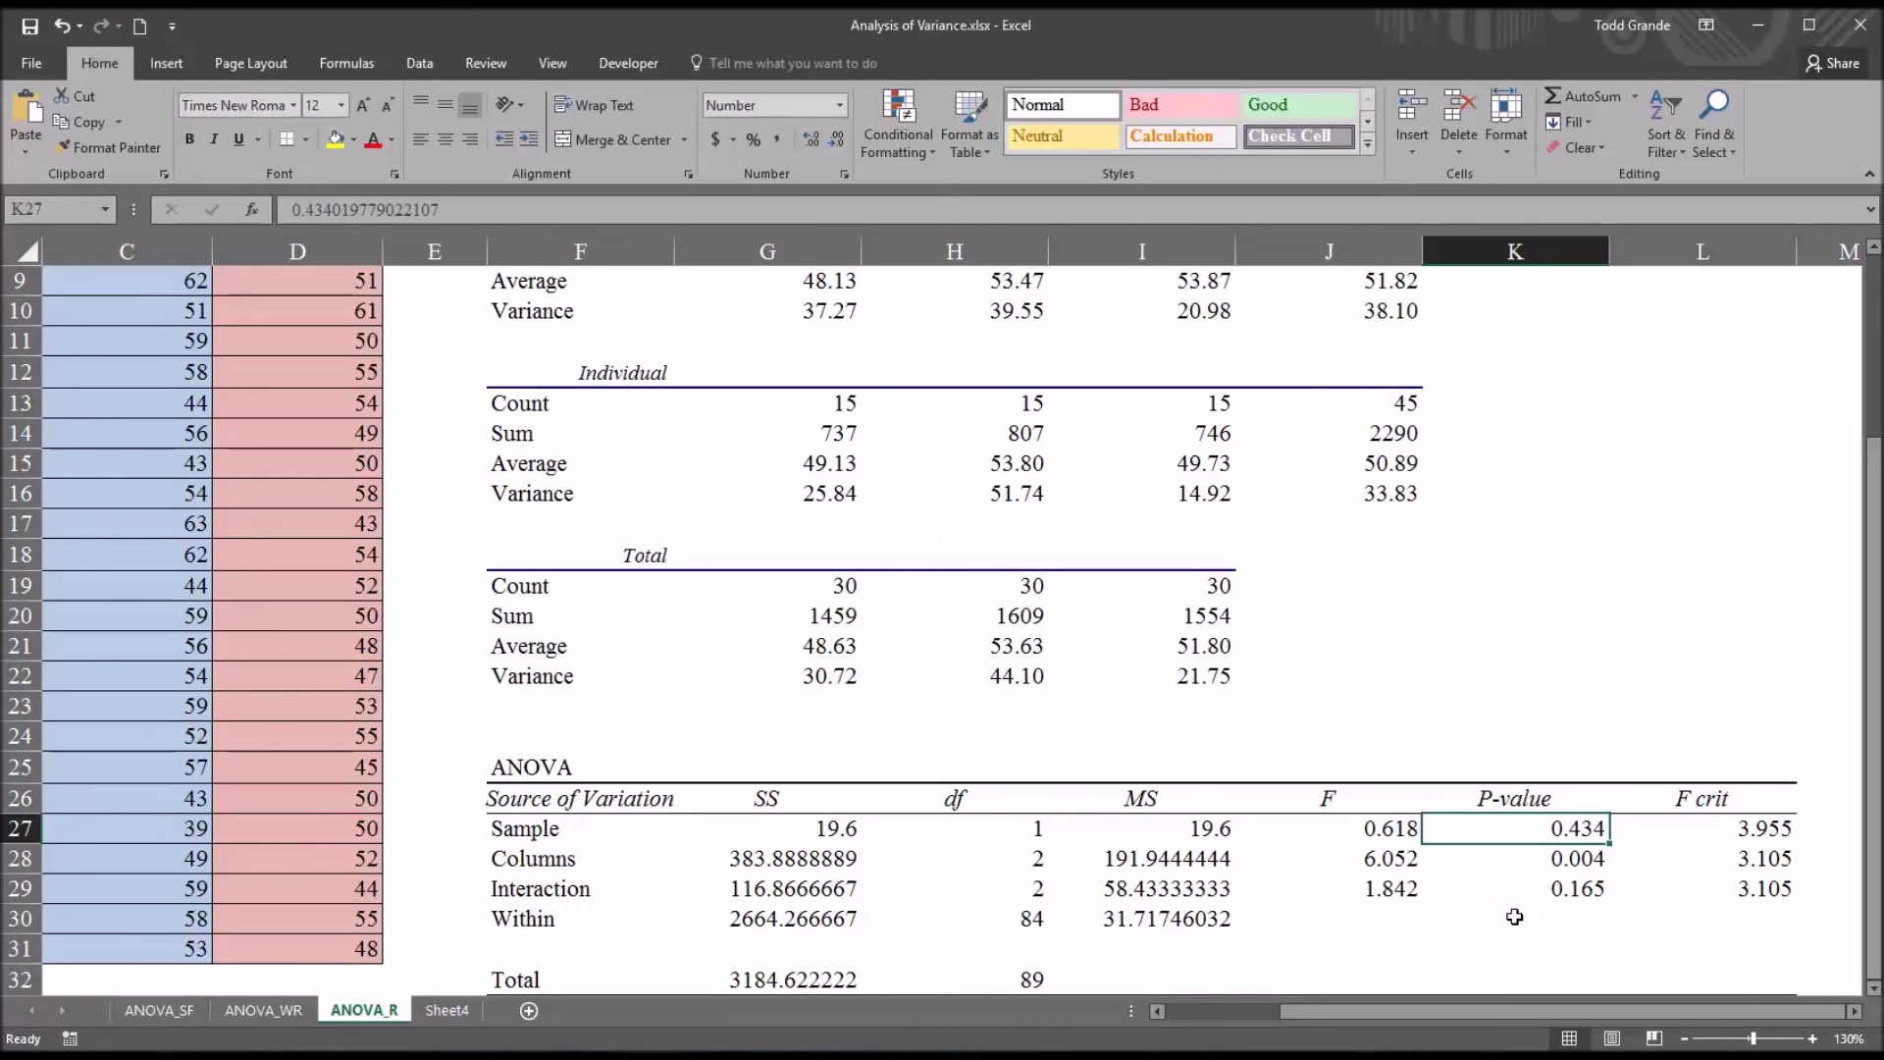
{"action": "left_click", "coordinate": [1336, 829]}
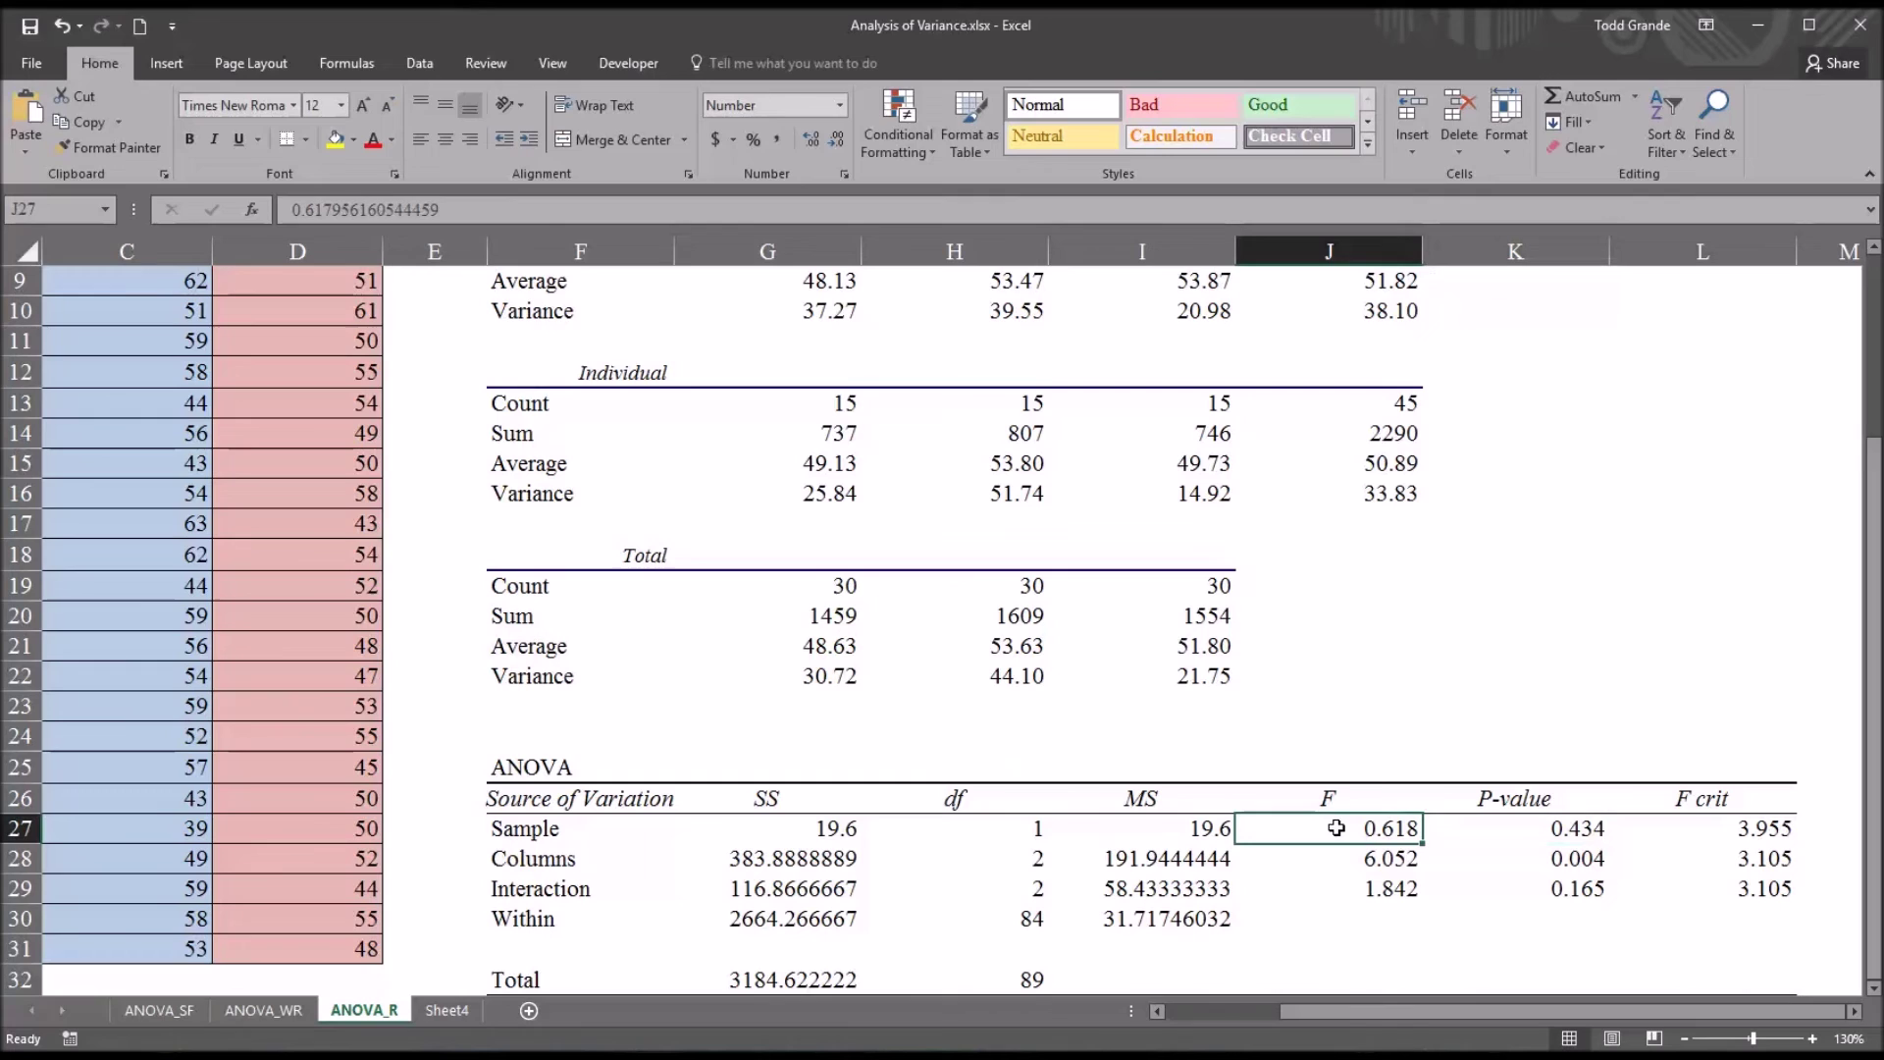
{"action": "left_click", "coordinate": [1692, 826]}
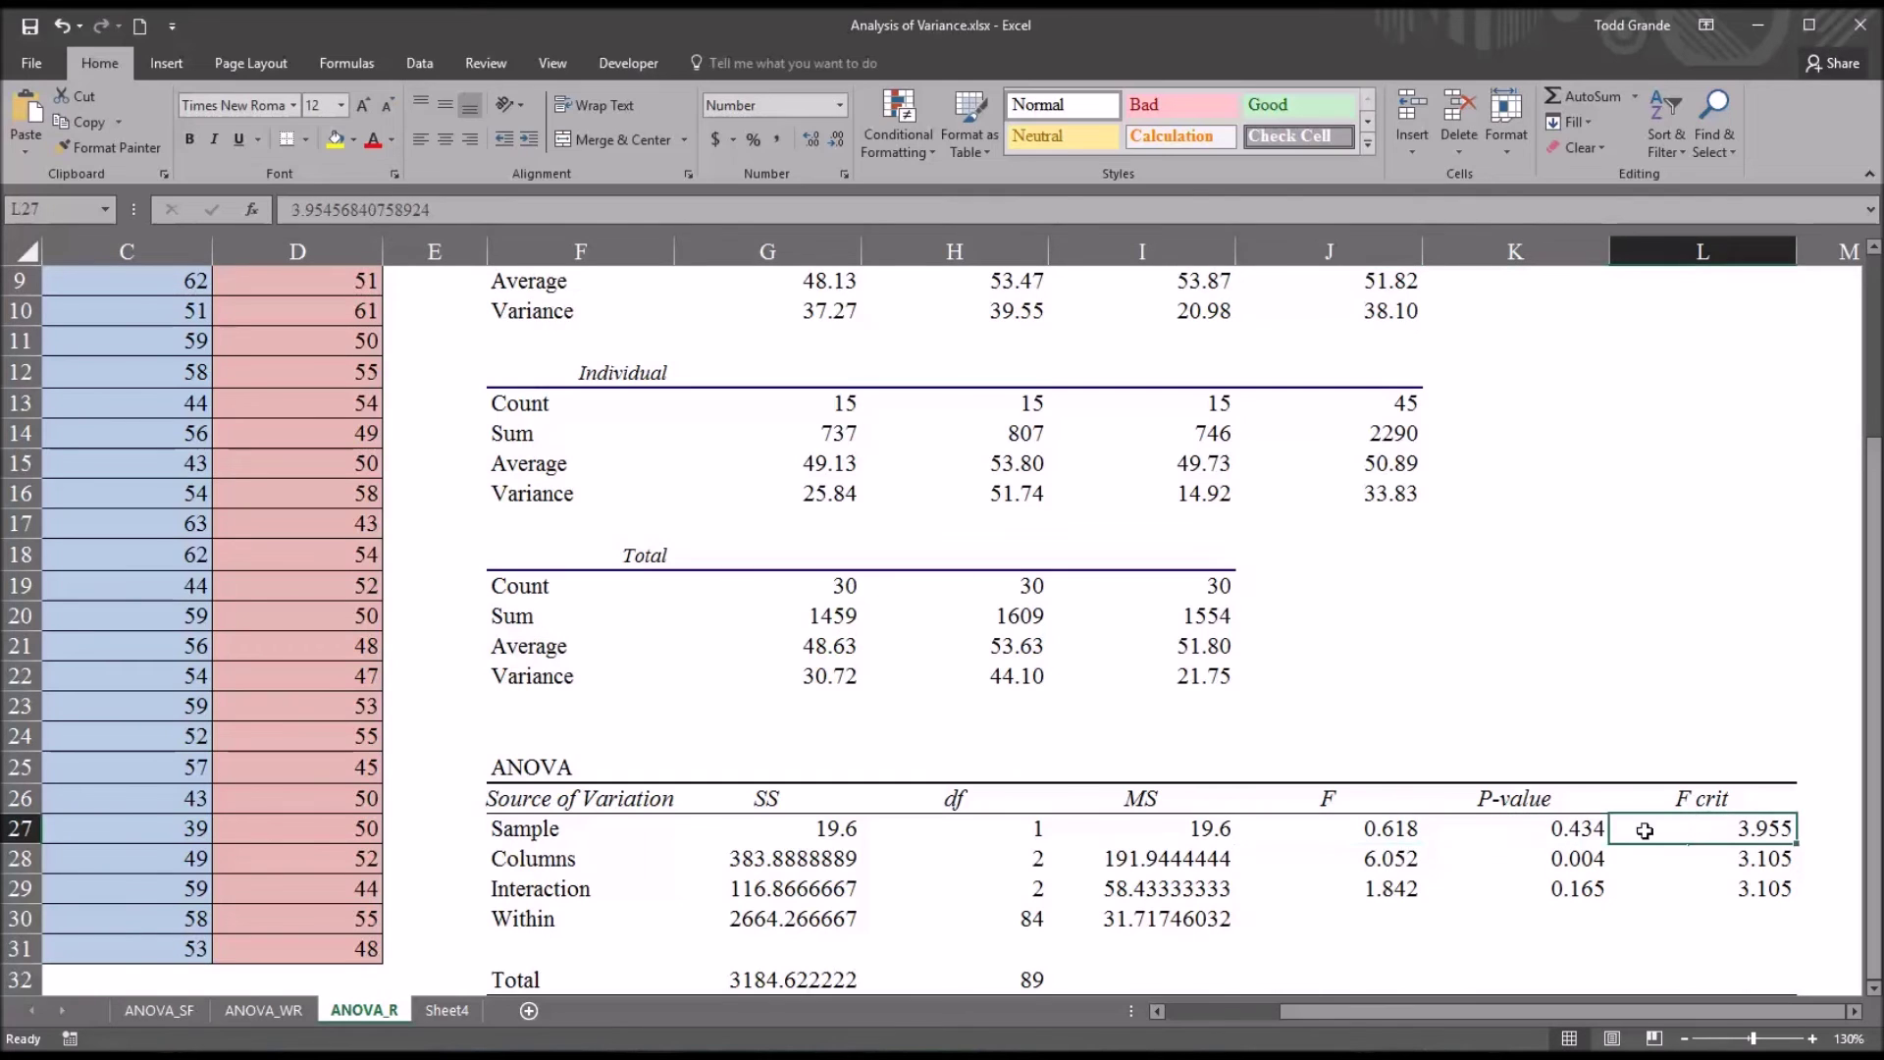
{"action": "left_click", "coordinate": [1527, 834]}
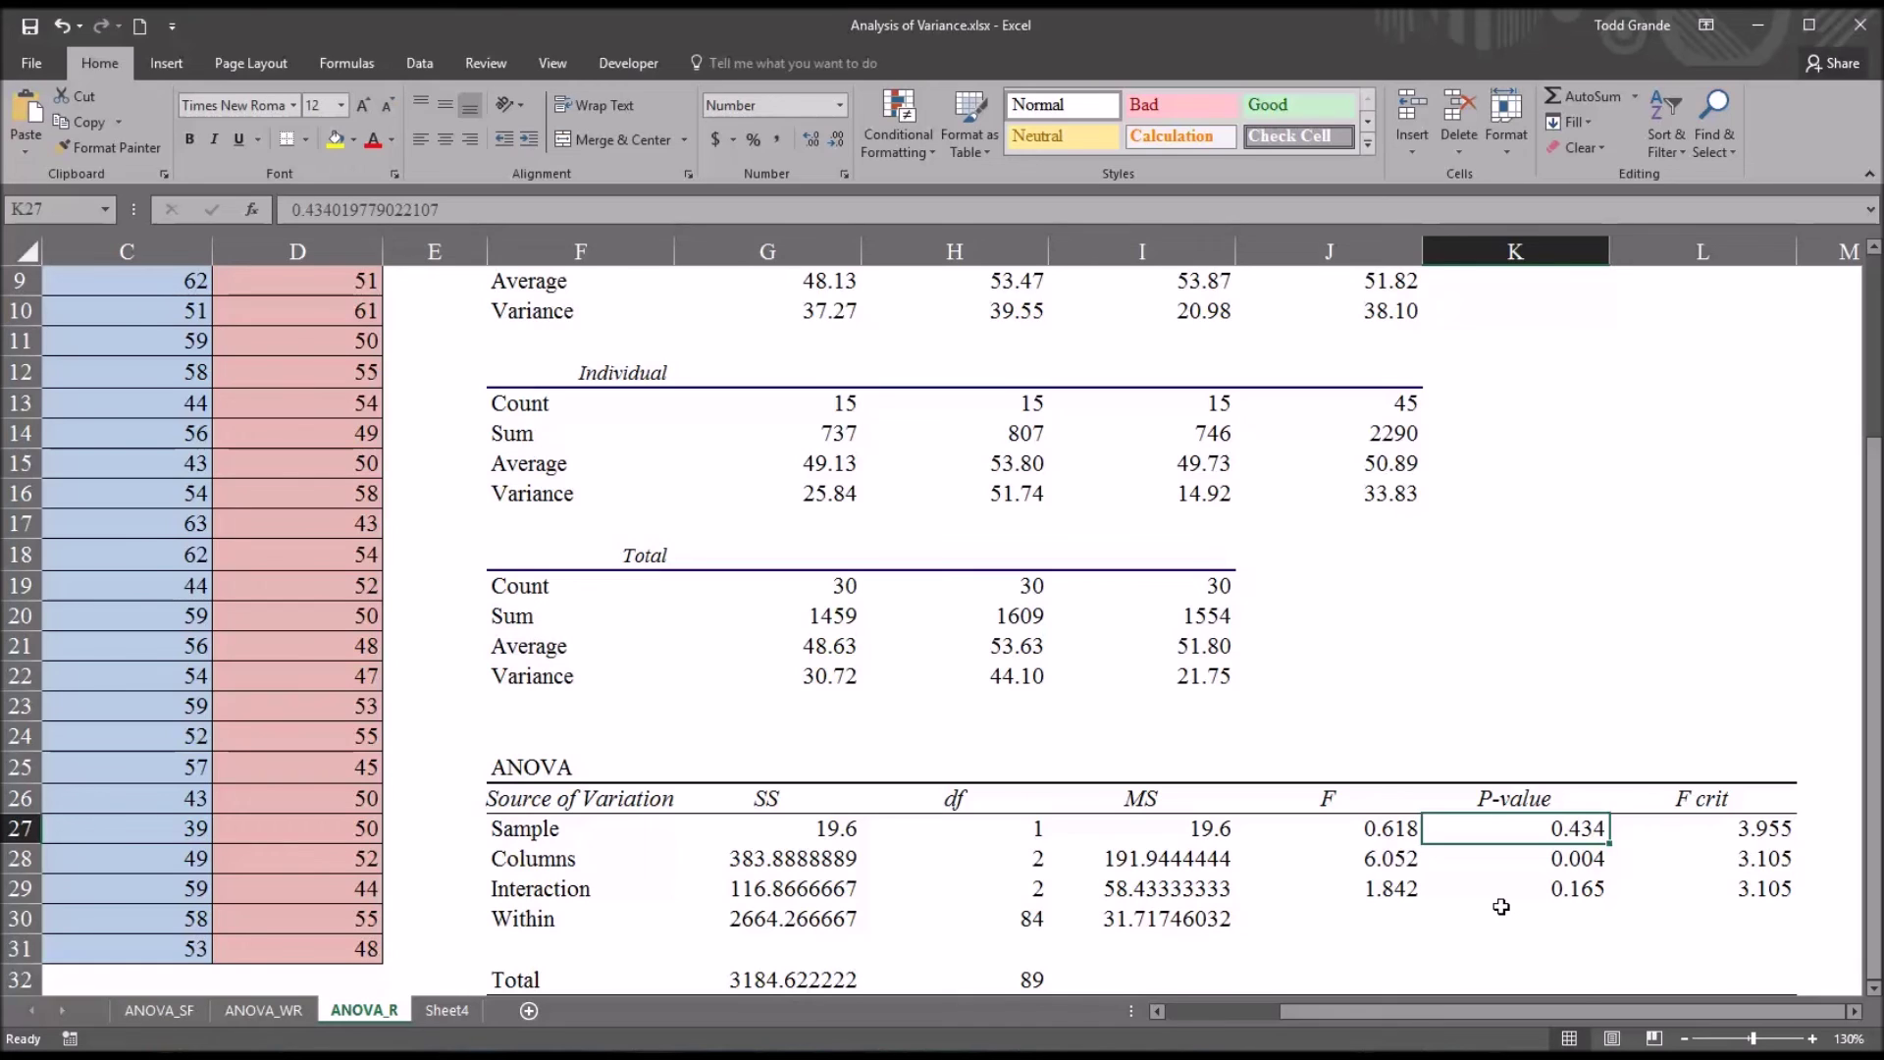
{"action": "left_click", "coordinate": [534, 860]}
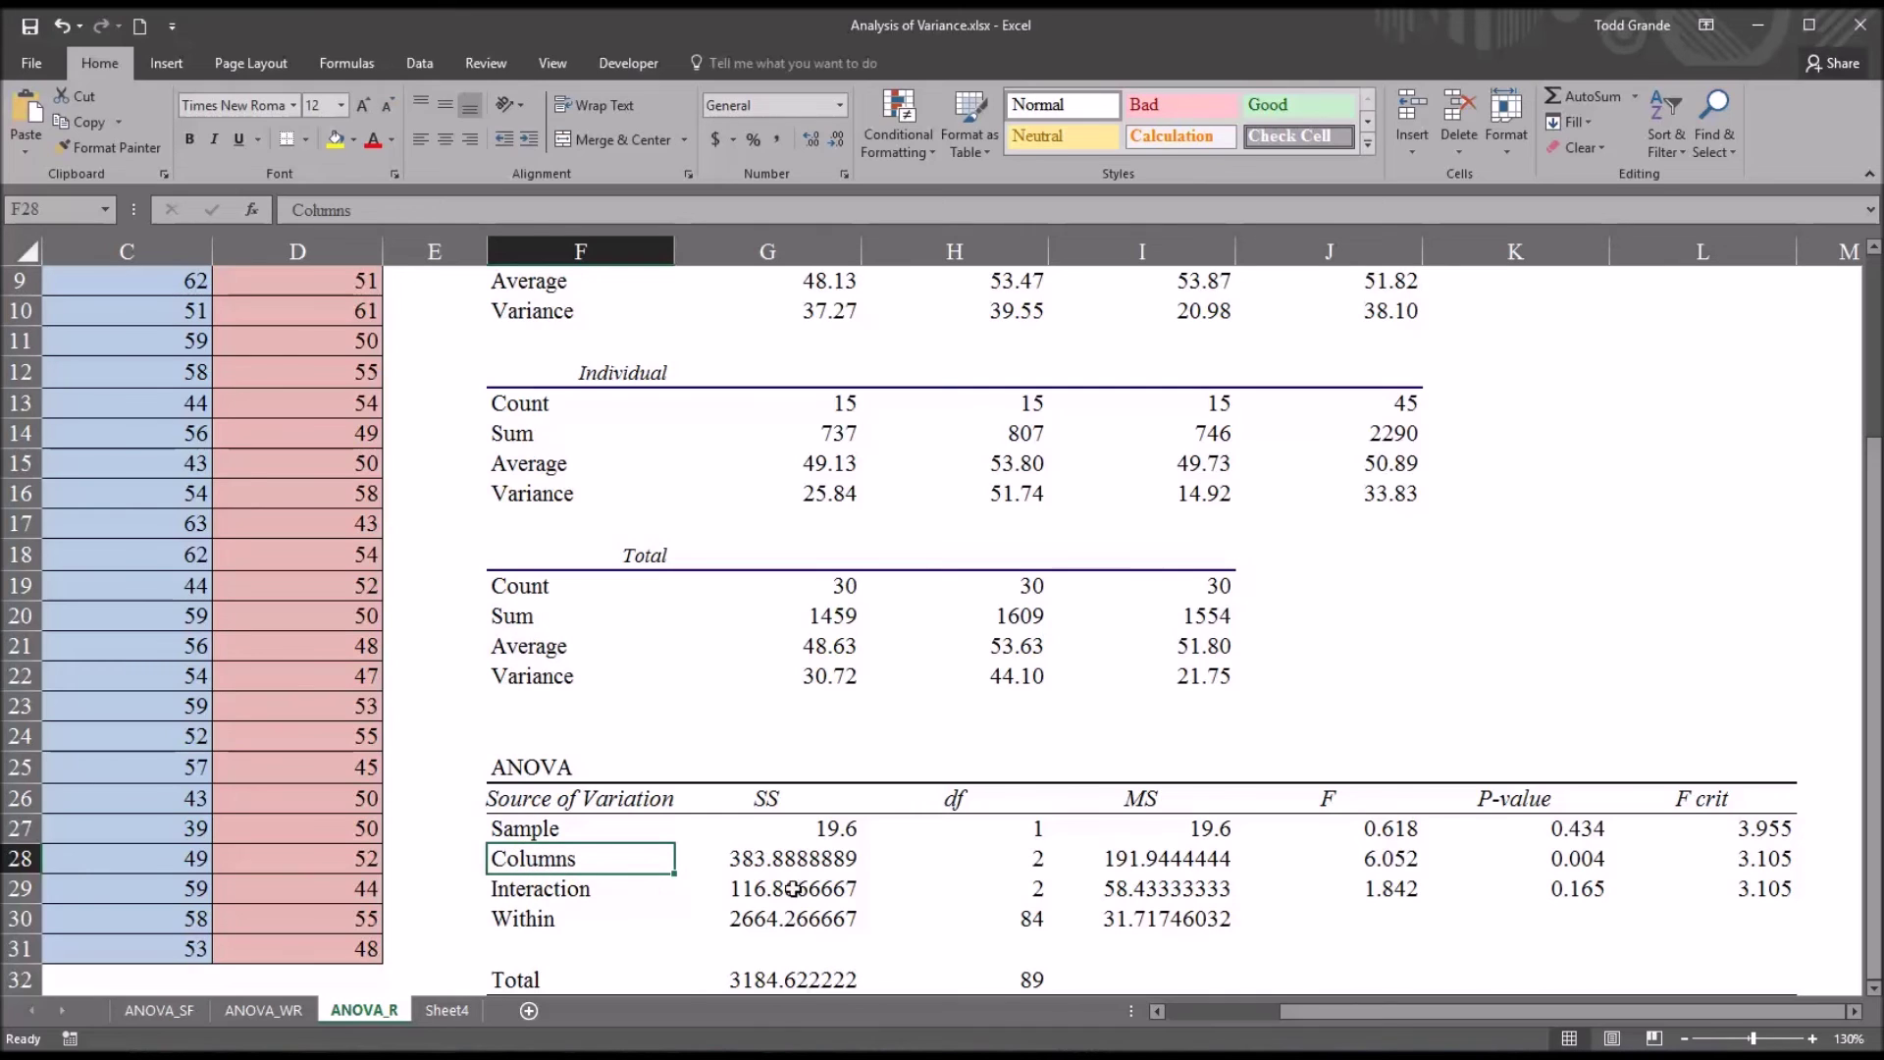
{"action": "left_click", "coordinate": [1382, 864]}
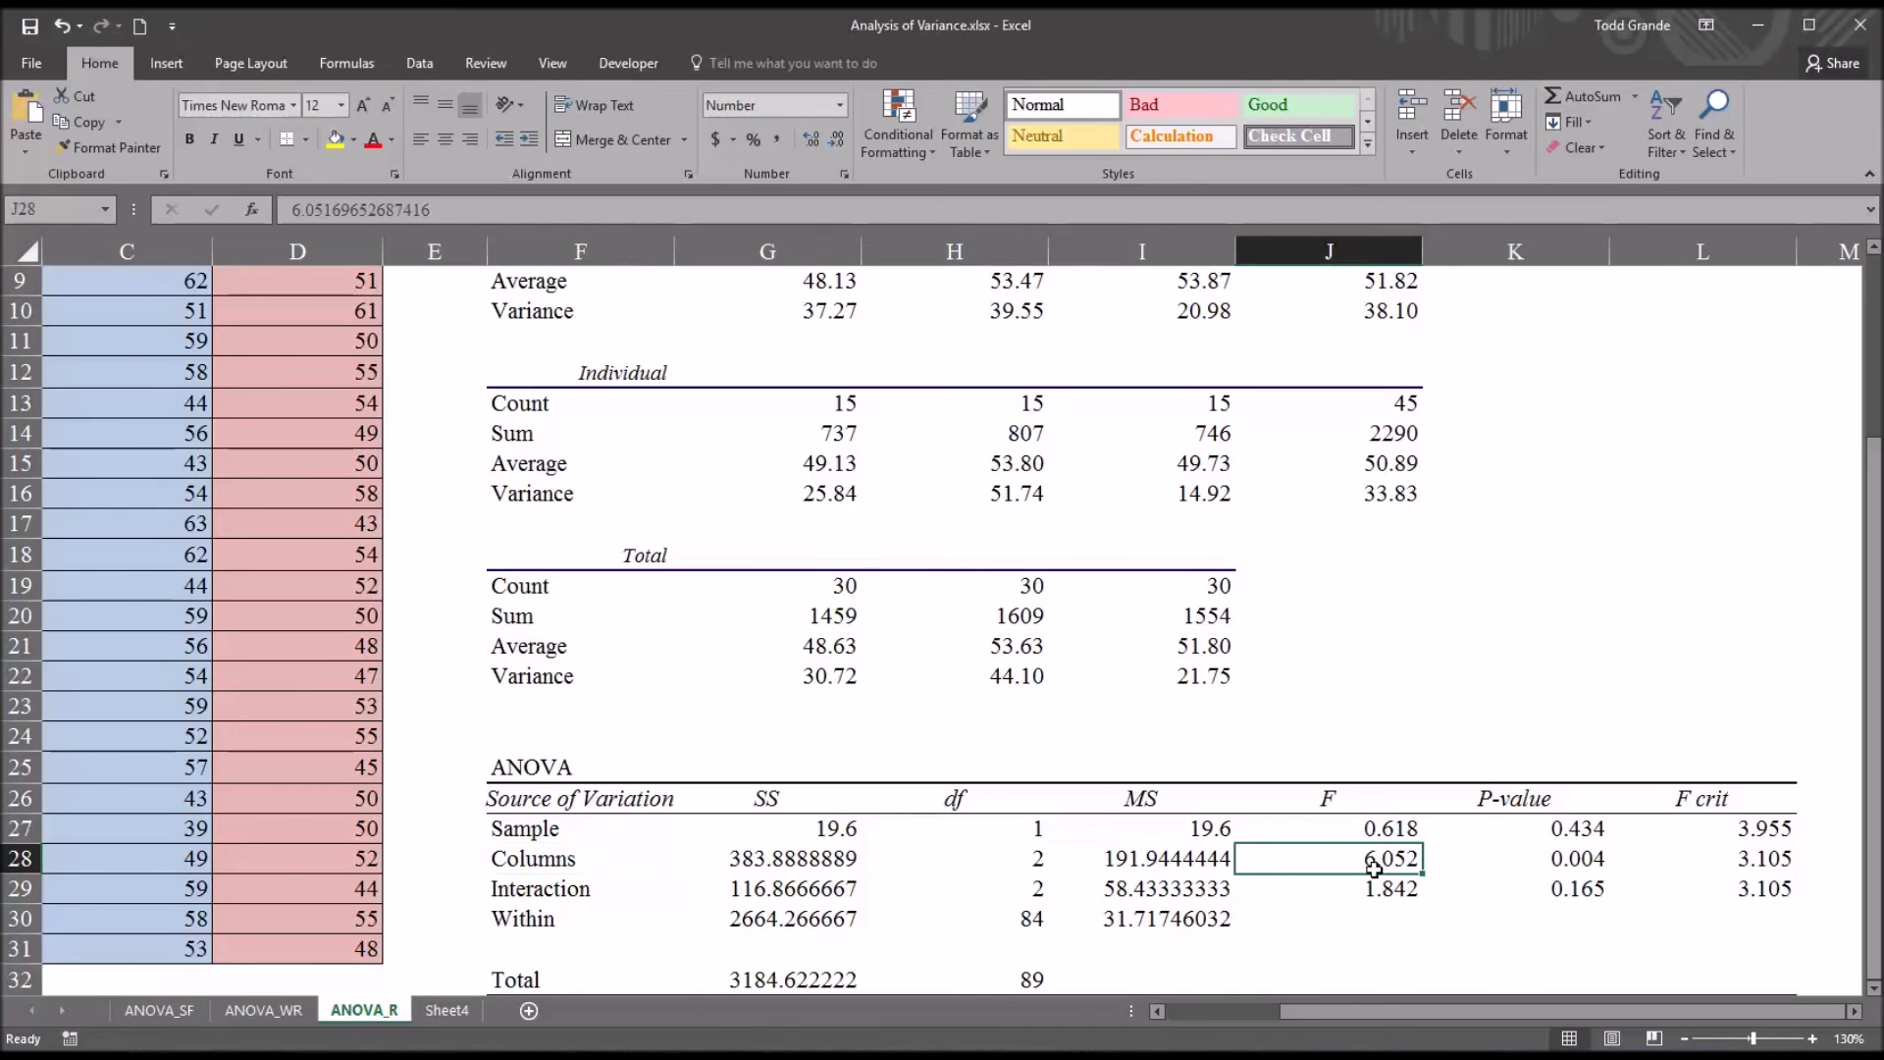
{"action": "left_click", "coordinate": [1723, 860]}
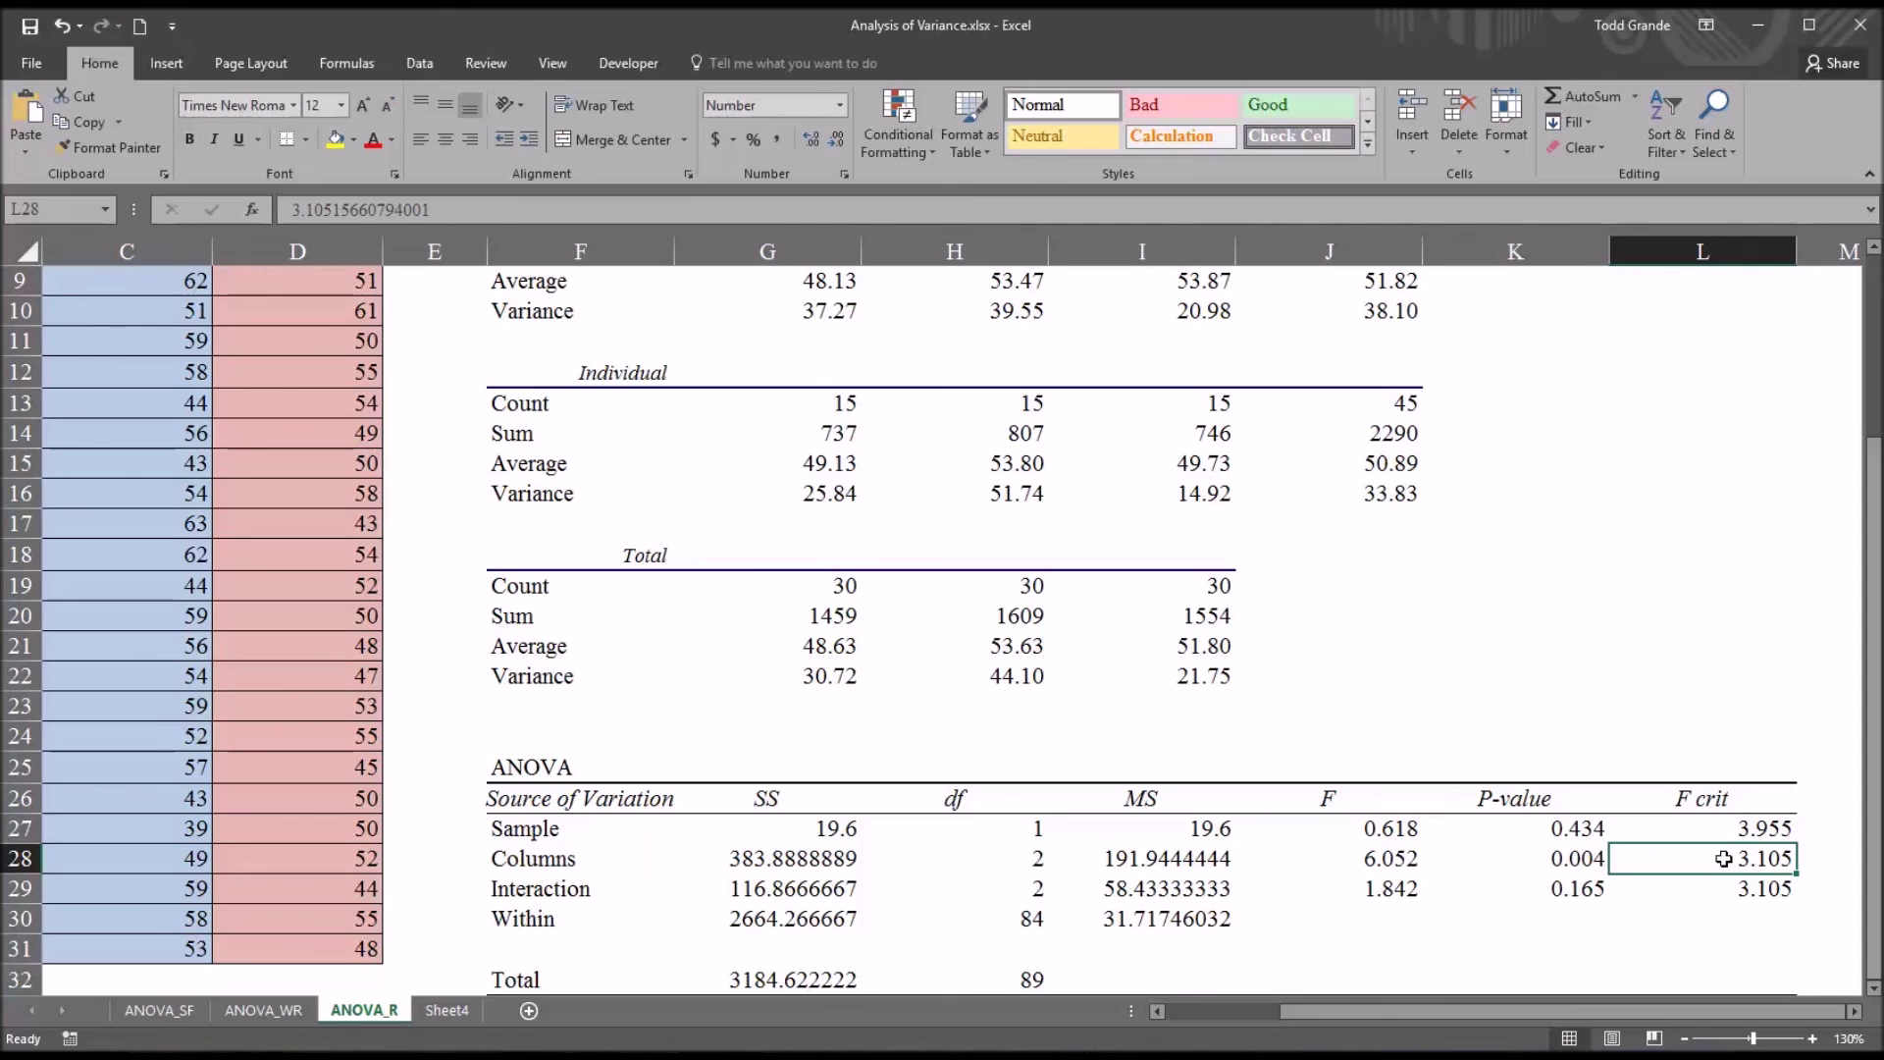
{"action": "left_click", "coordinate": [1540, 862]}
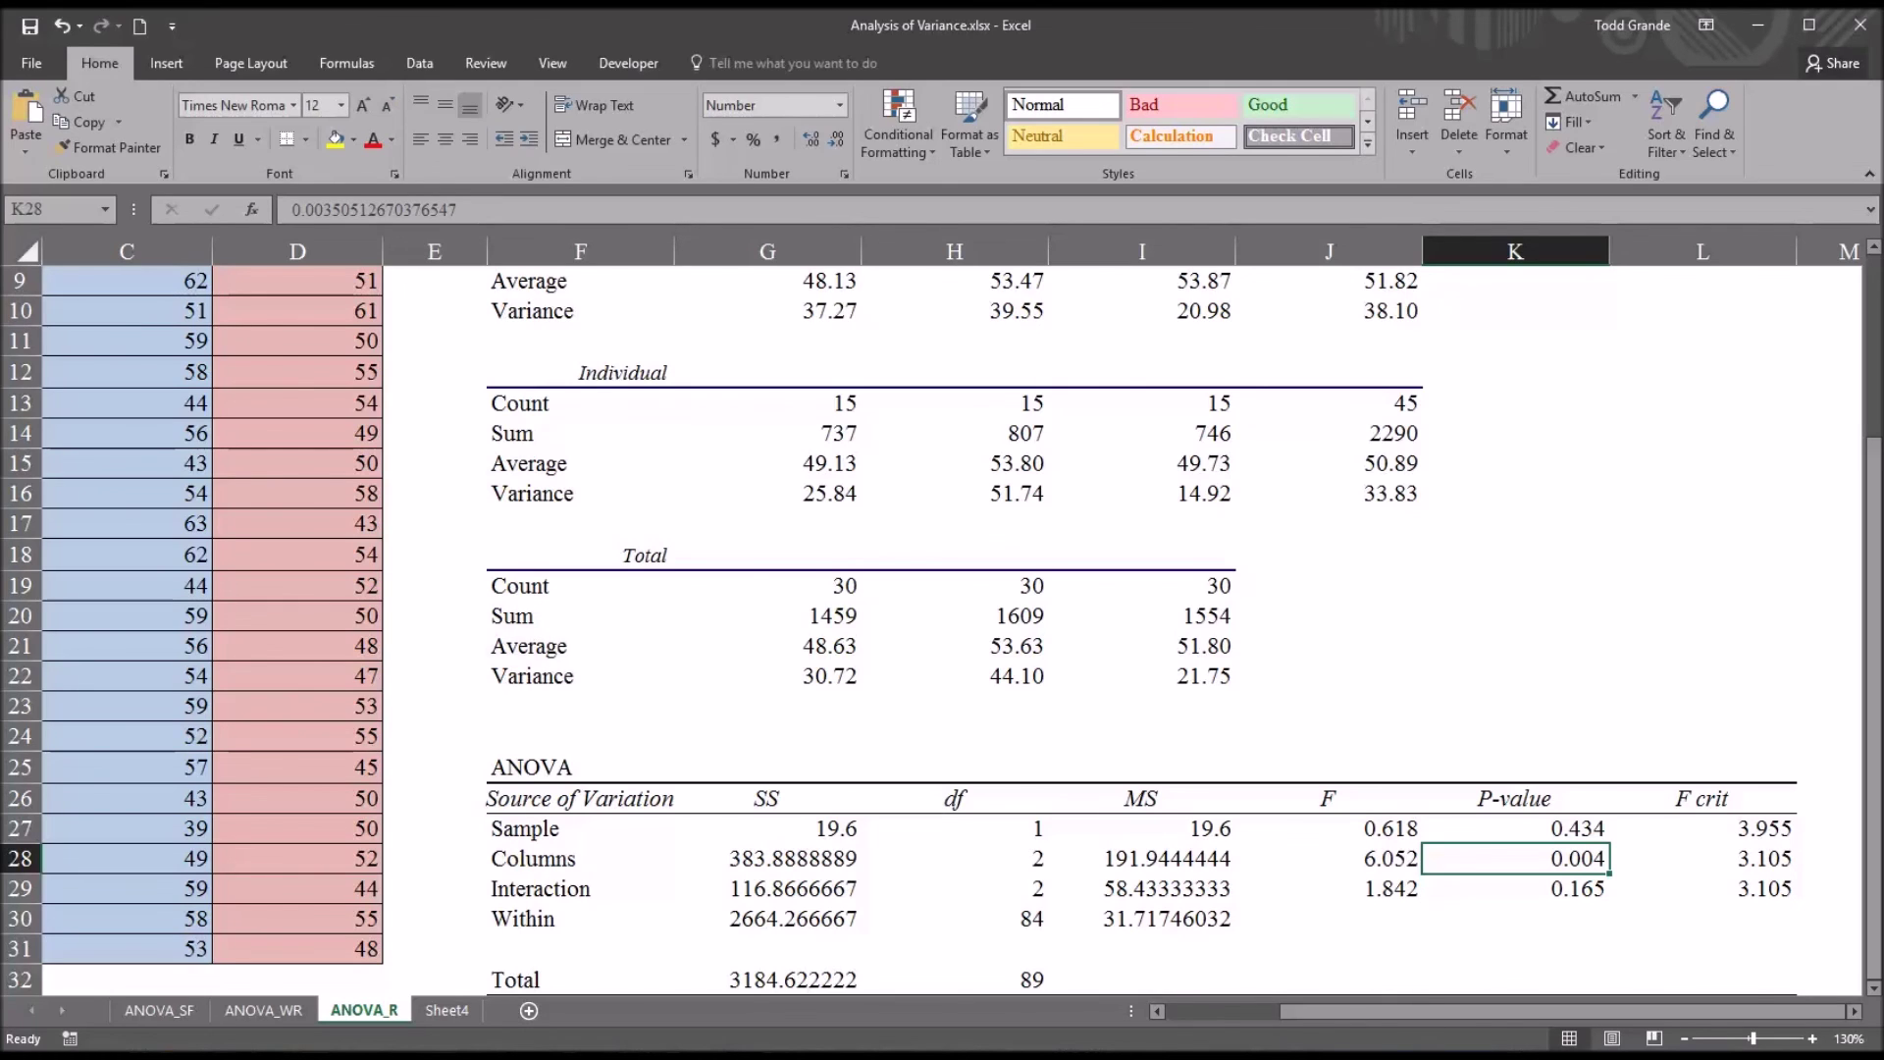
{"action": "left_click", "coordinate": [581, 891]}
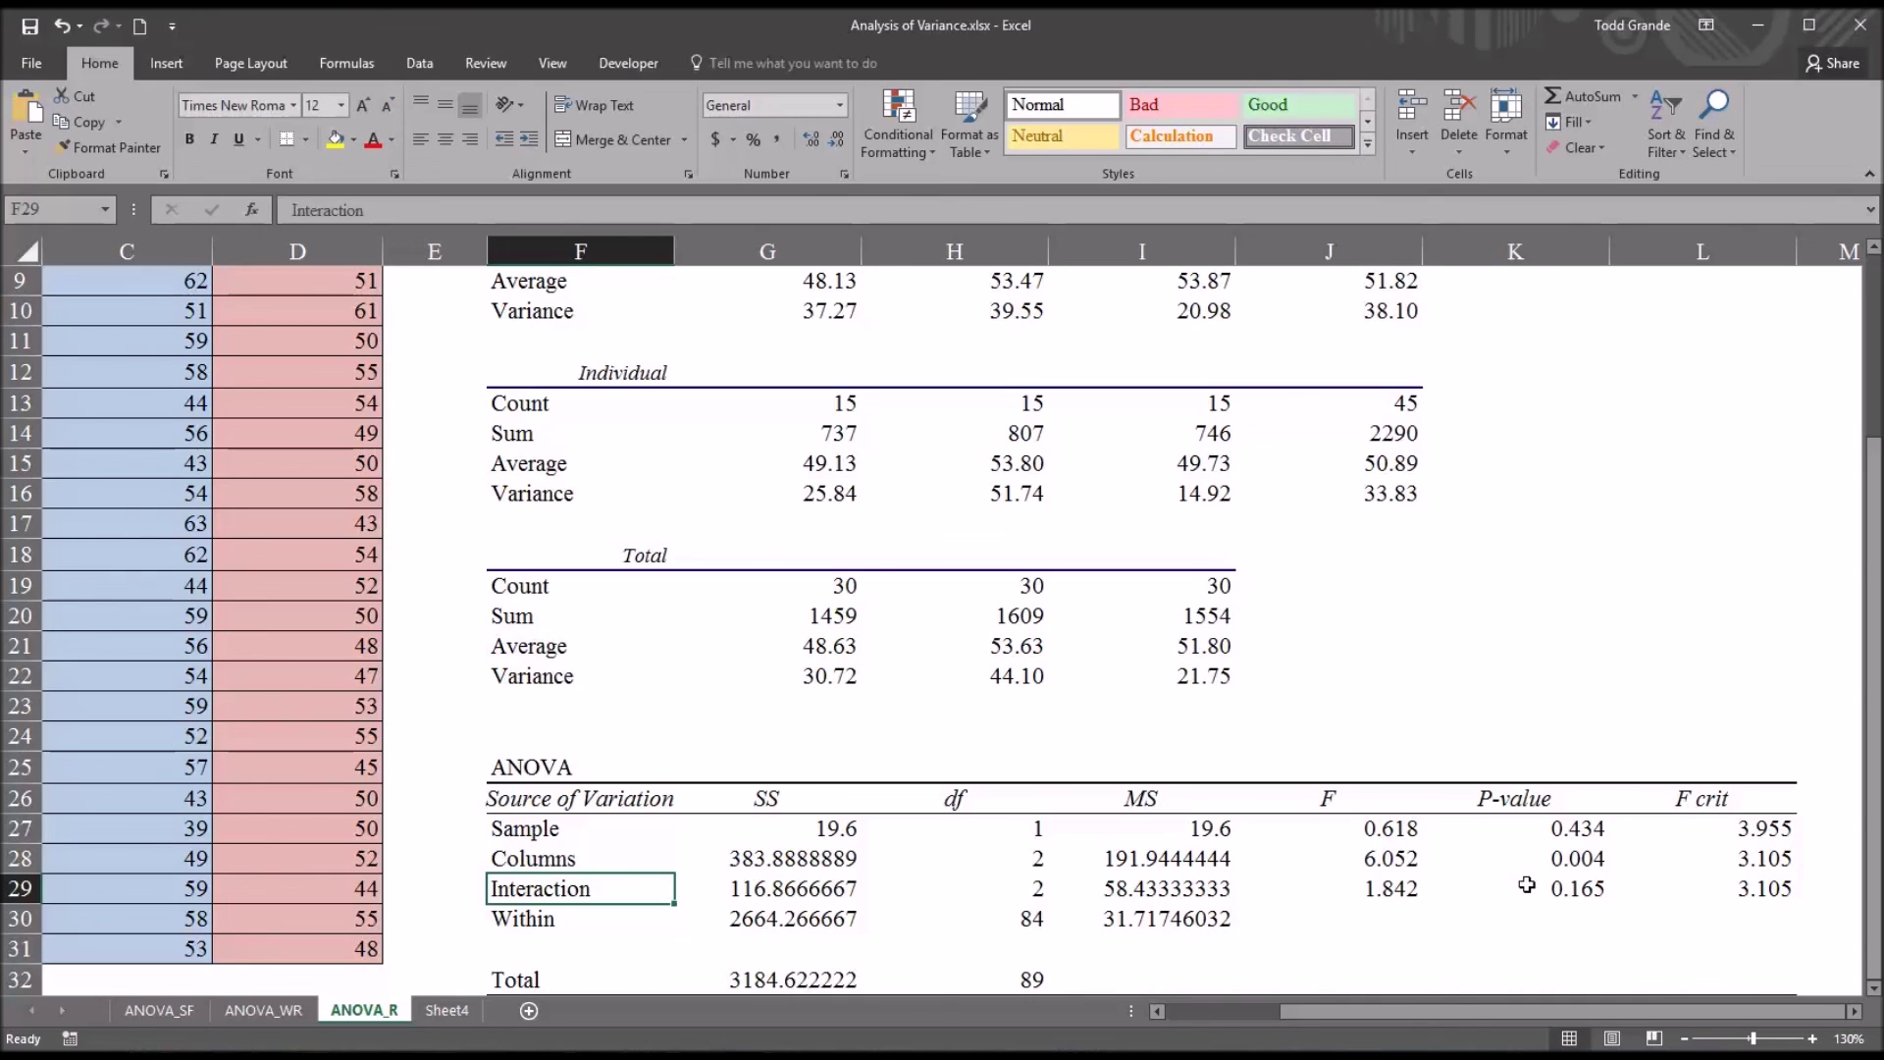
{"action": "left_click", "coordinate": [1386, 895]}
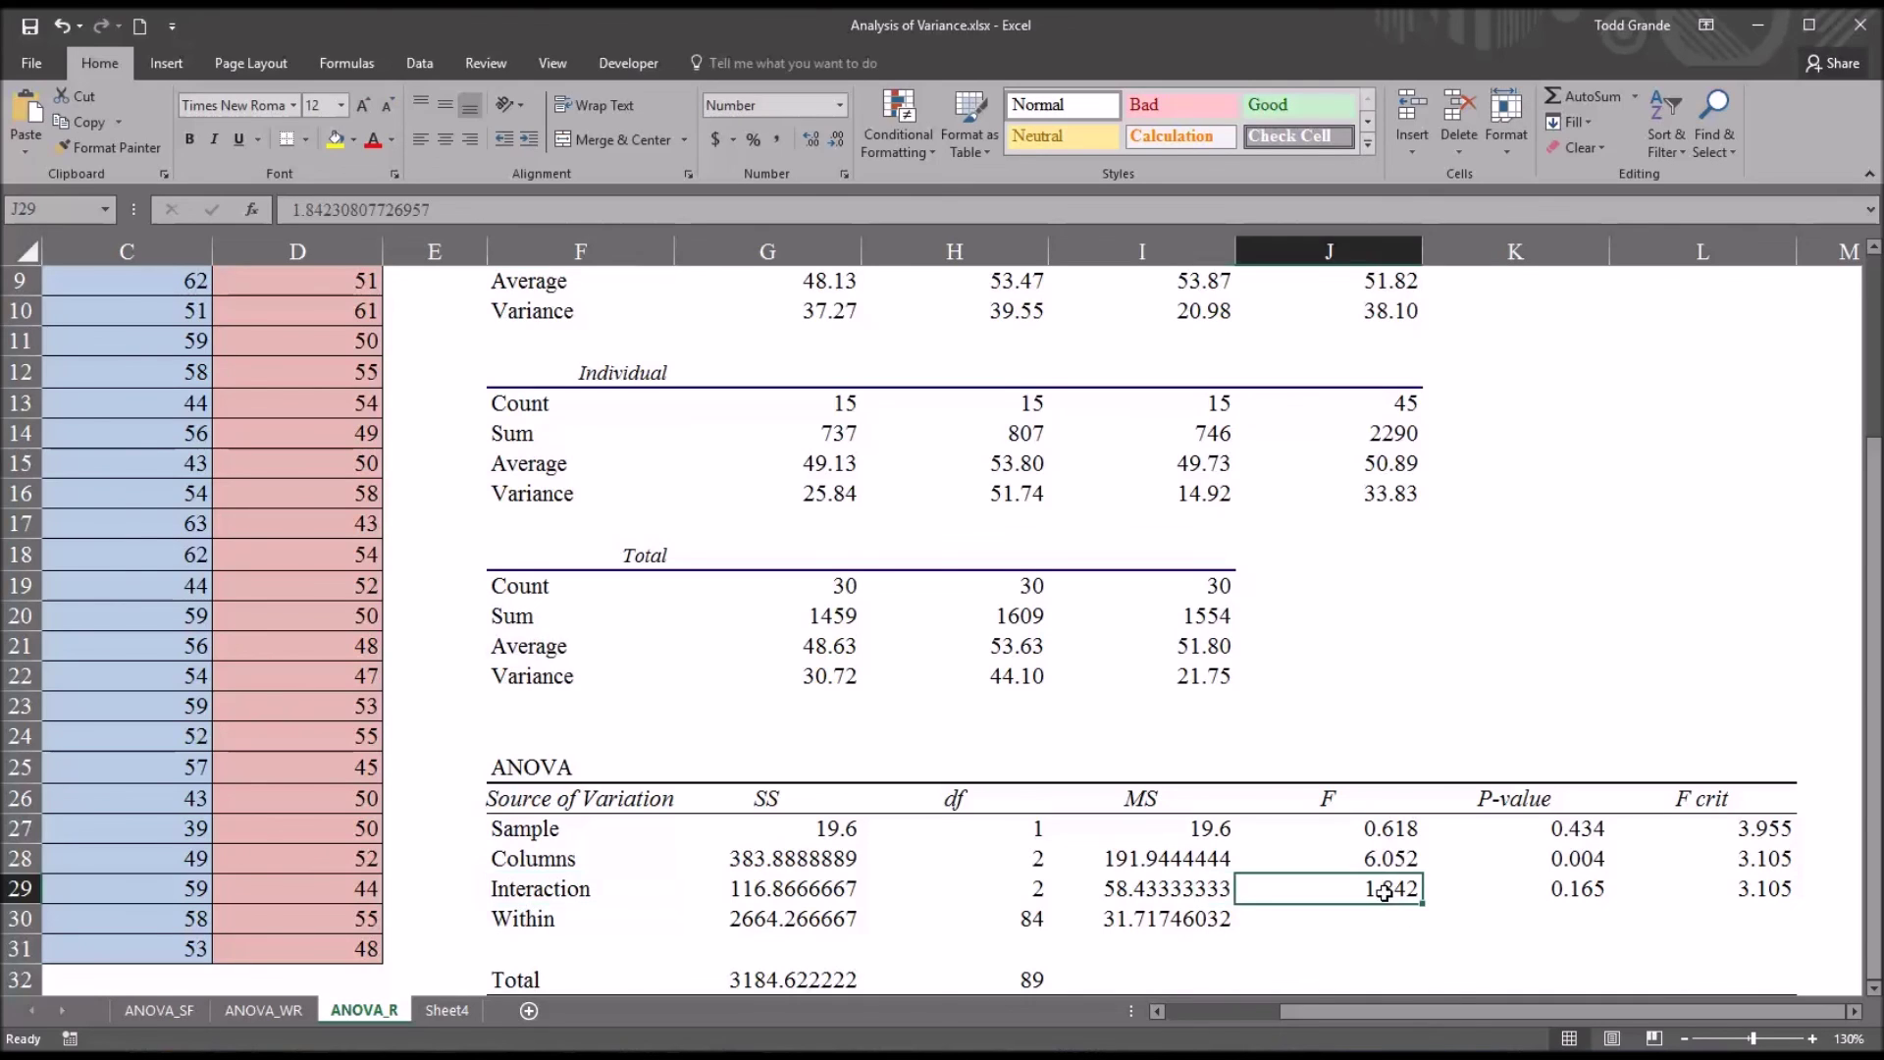
{"action": "left_click", "coordinate": [1756, 907]}
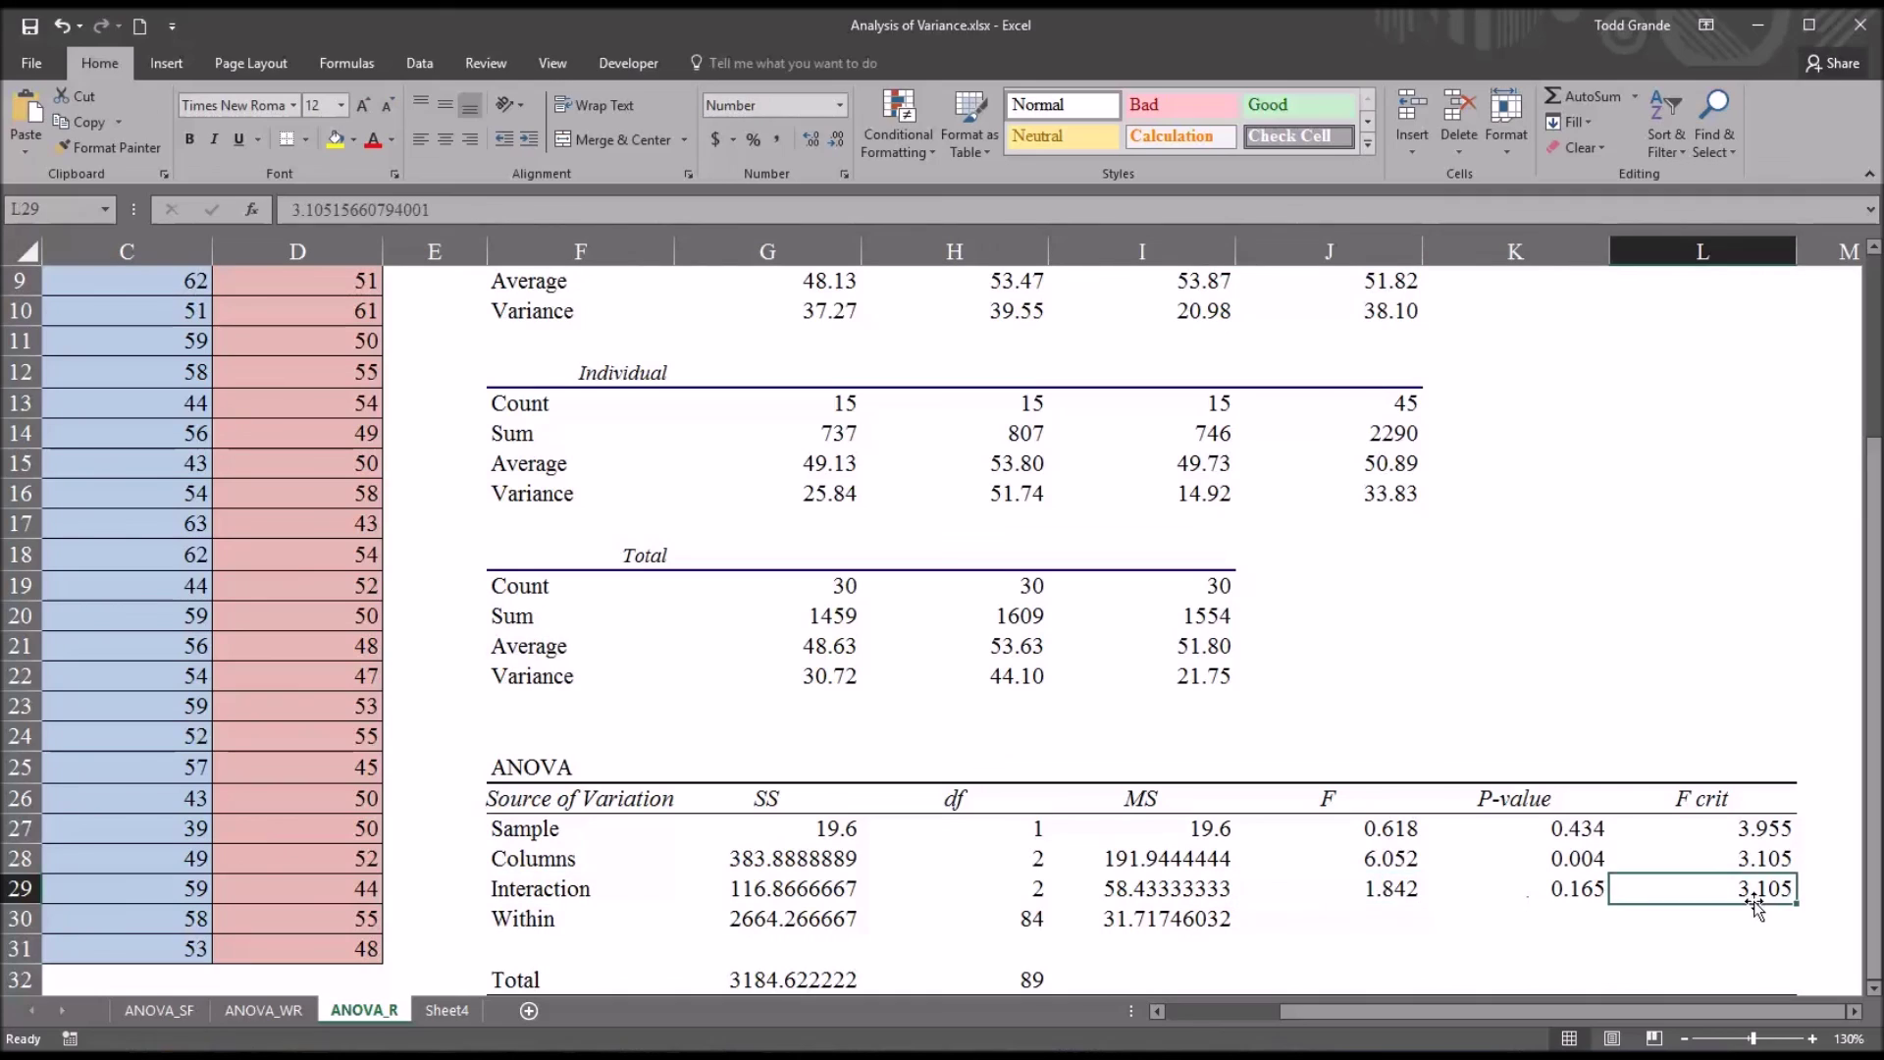
{"action": "left_click", "coordinate": [1531, 889]}
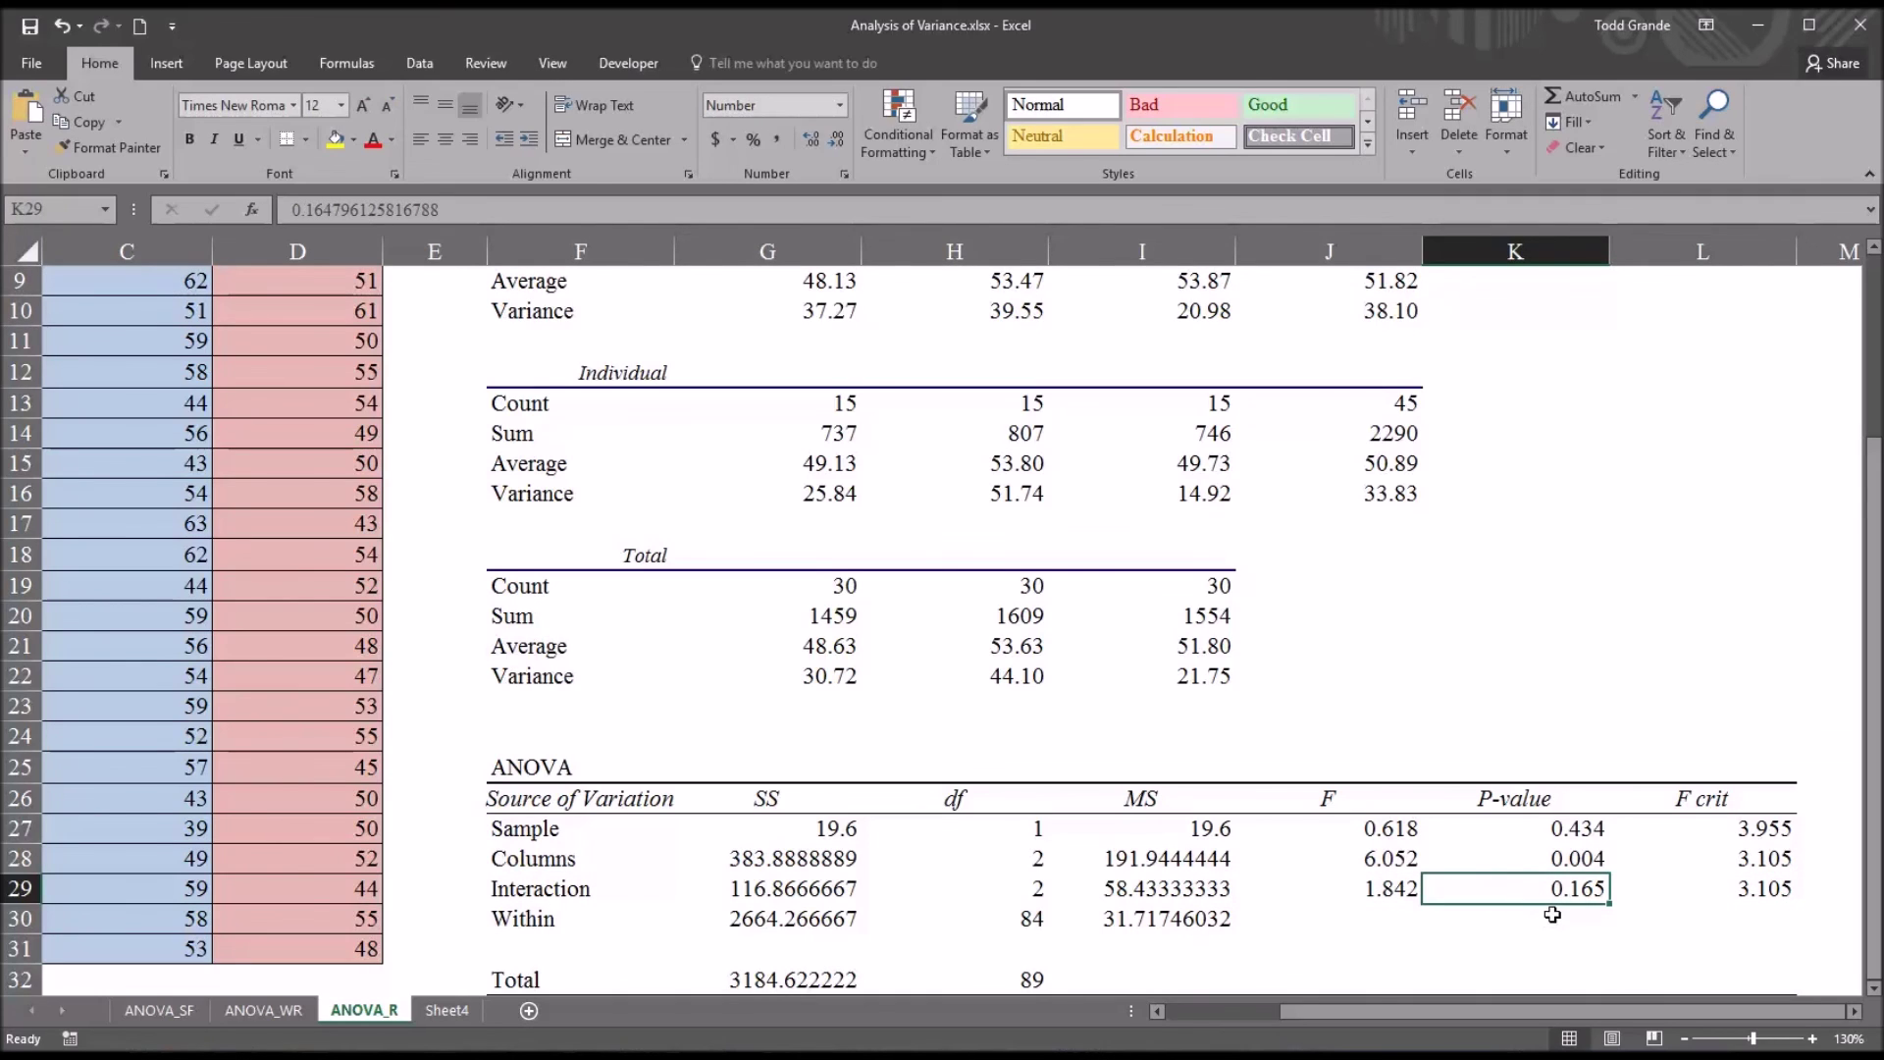